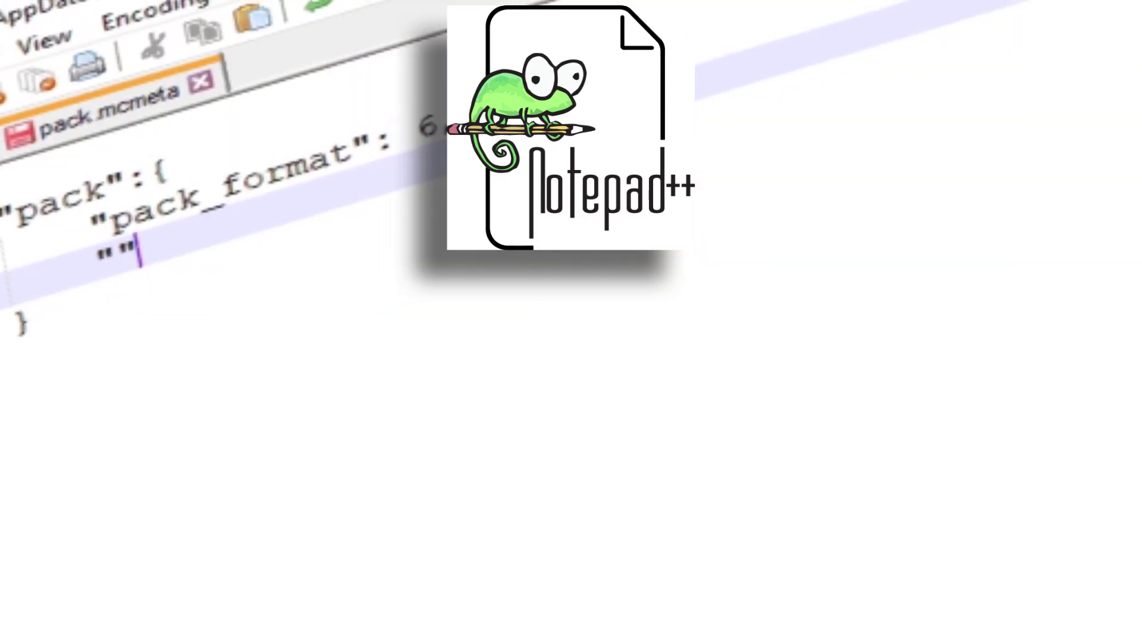
# Search for %appdata% from the taskbar and open the Roaming folder in File Explorer
pyautogui.write('ption')
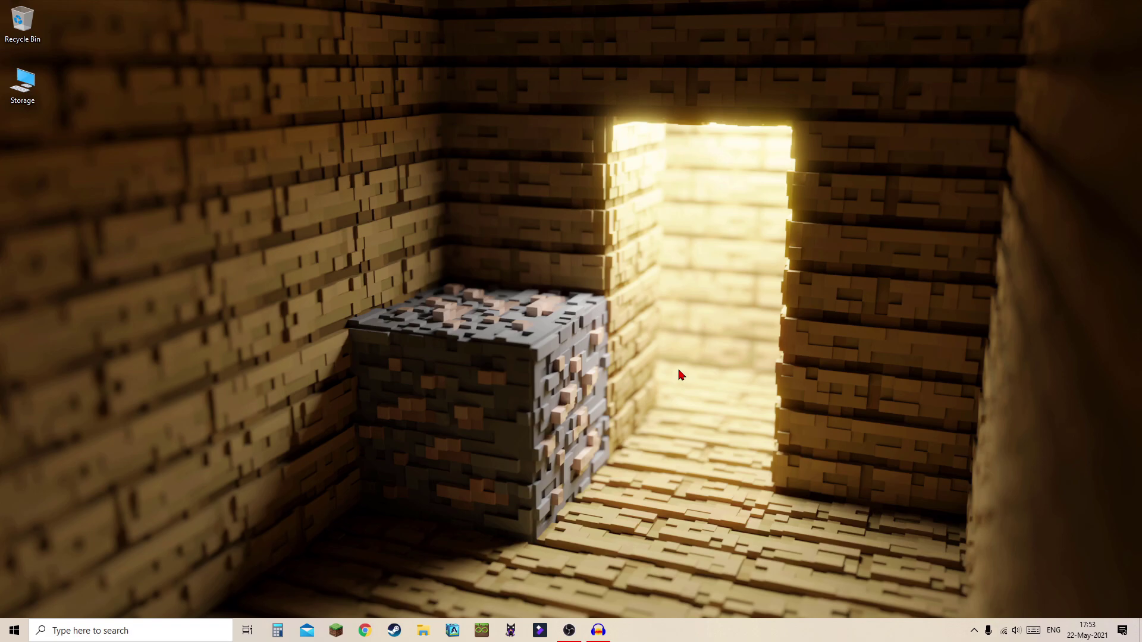
pyautogui.click(149, 630)
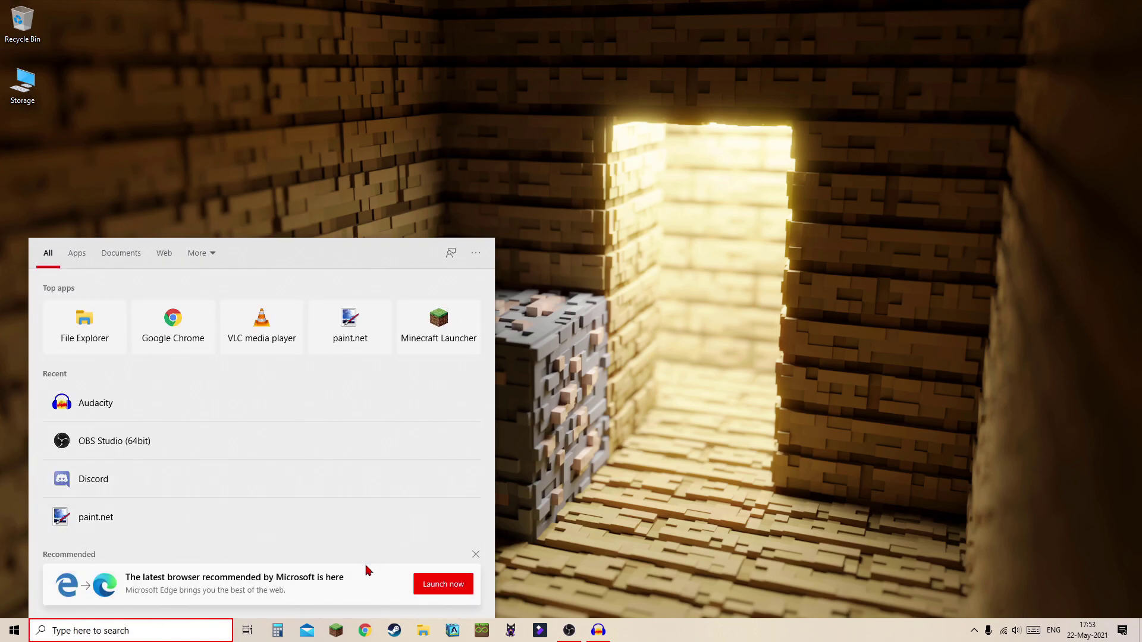
pyautogui.write('%appdata%')
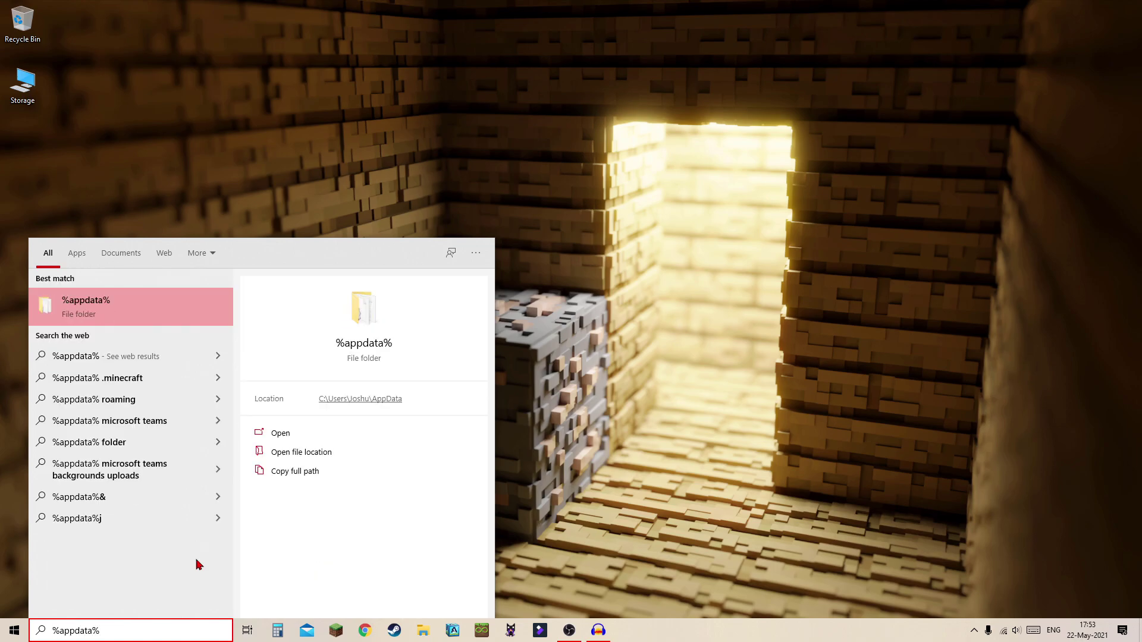
pyautogui.click(191, 305)
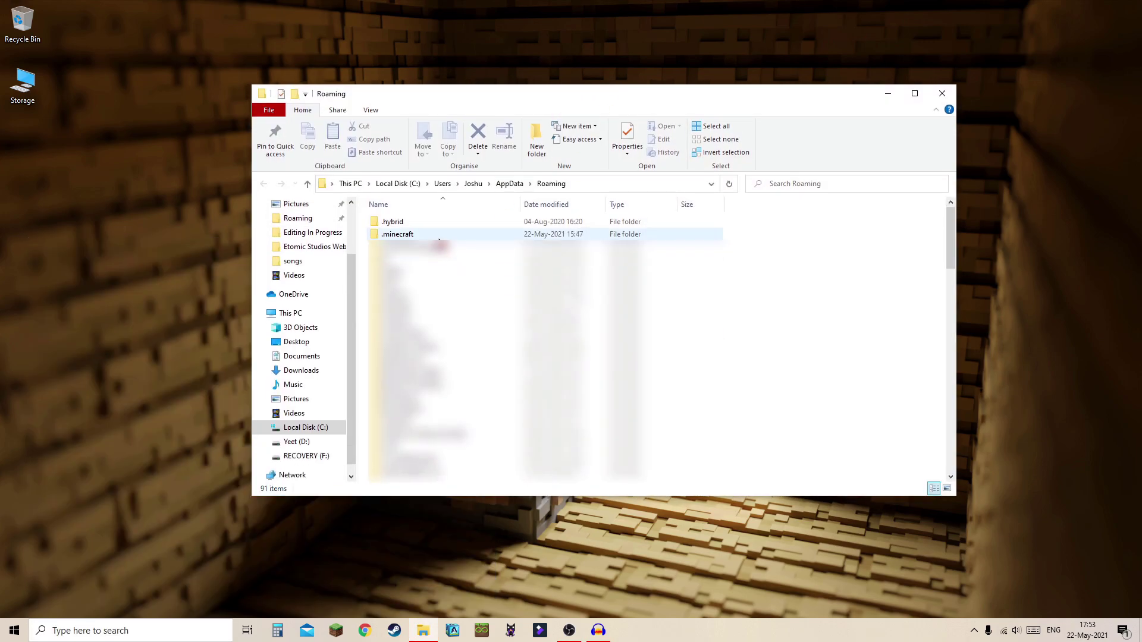
# Browse into .minecraft, then versions, and select the 1.16.5 version folder
pyautogui.doubleClick(398, 234)
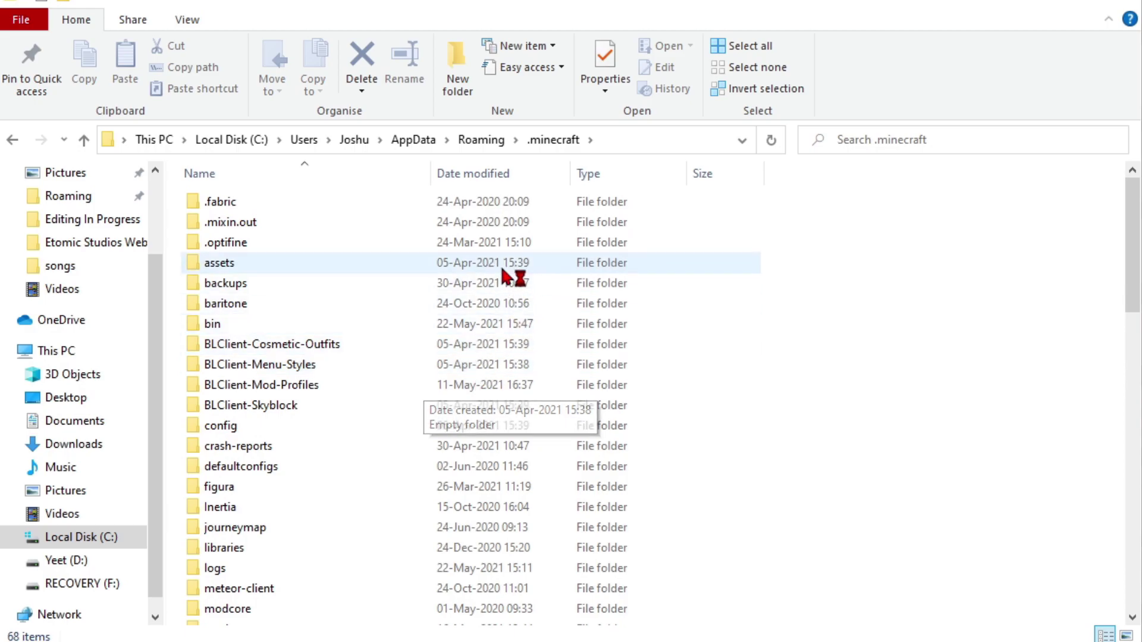
pyautogui.scroll(-5, 524, 261)
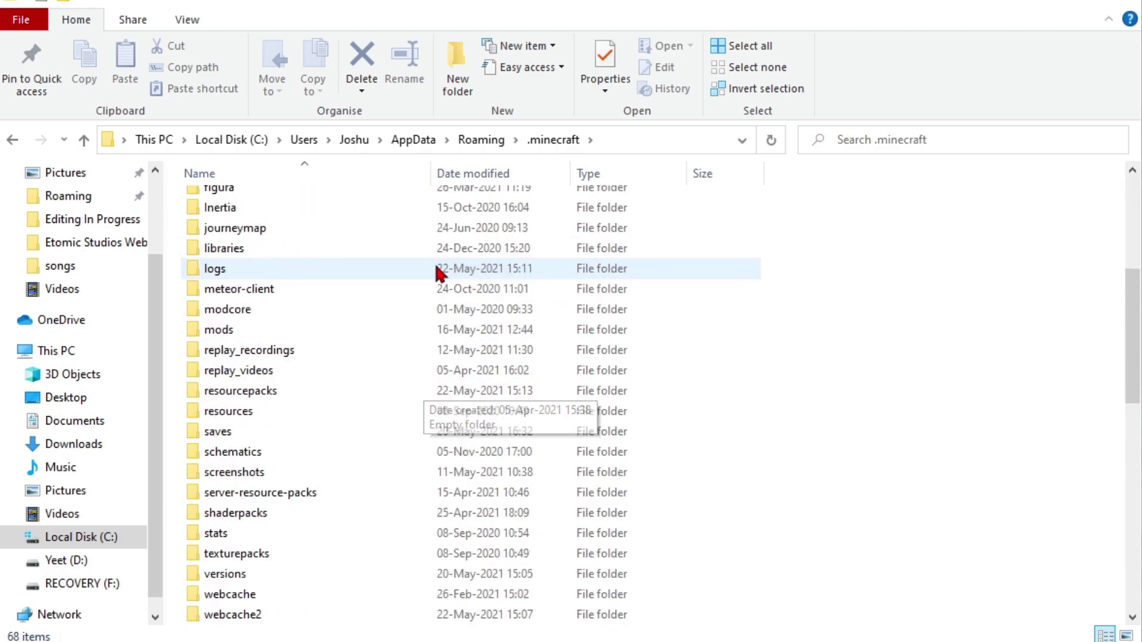
pyautogui.scroll(-2, 380, 321)
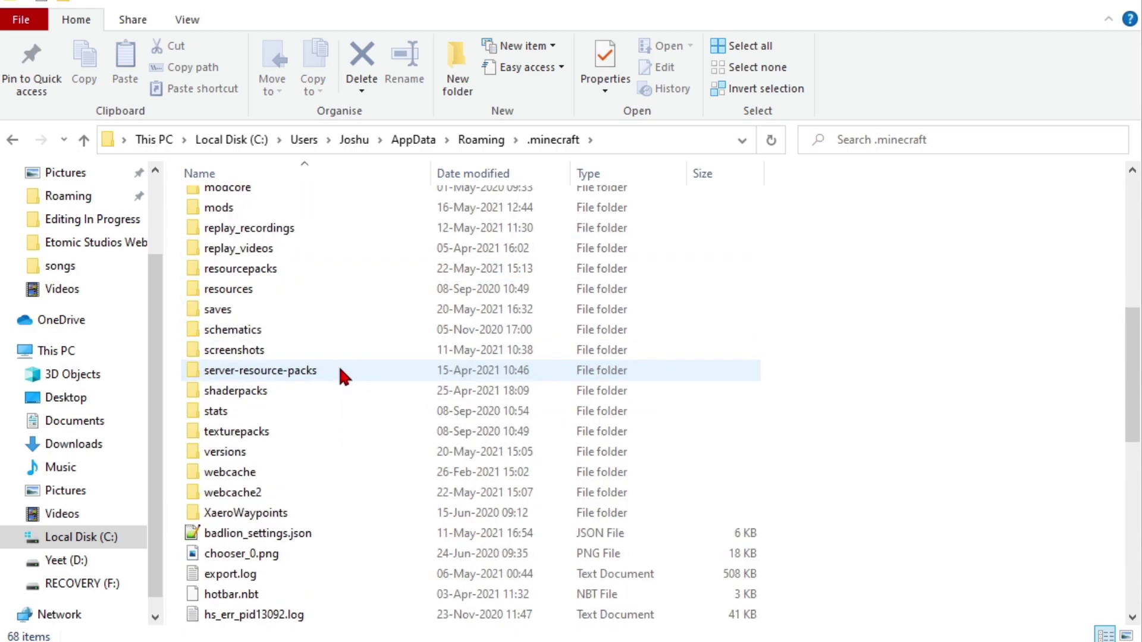
pyautogui.doubleClick(266, 452)
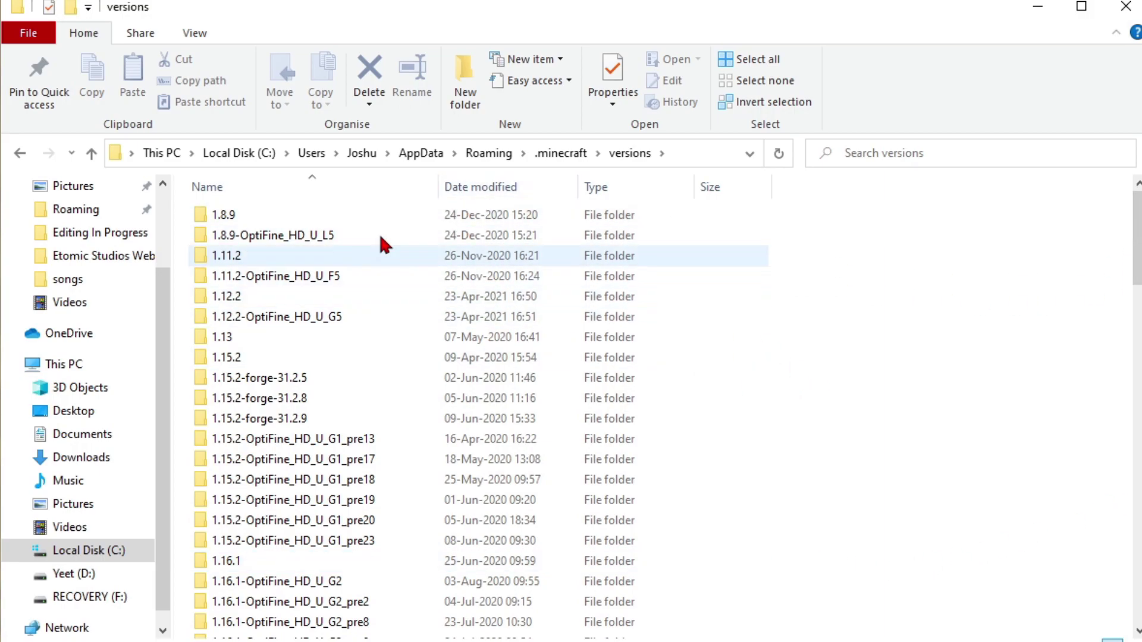
pyautogui.scroll(-8, 464, 393)
pyautogui.scroll(7, 559, 408)
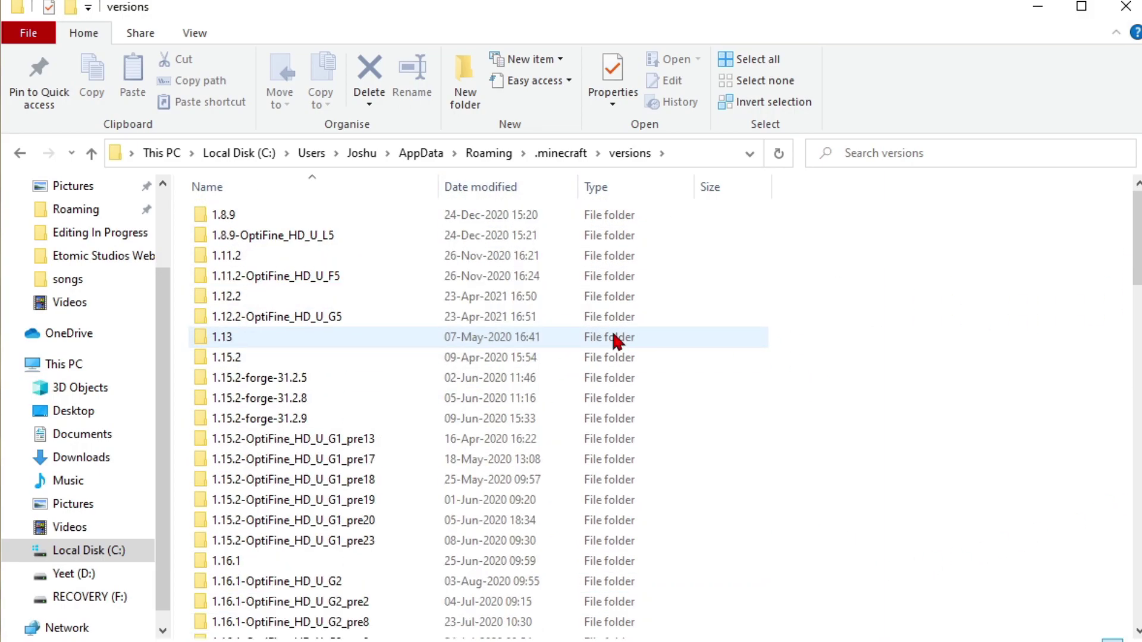
pyautogui.scroll(-6, 612, 327)
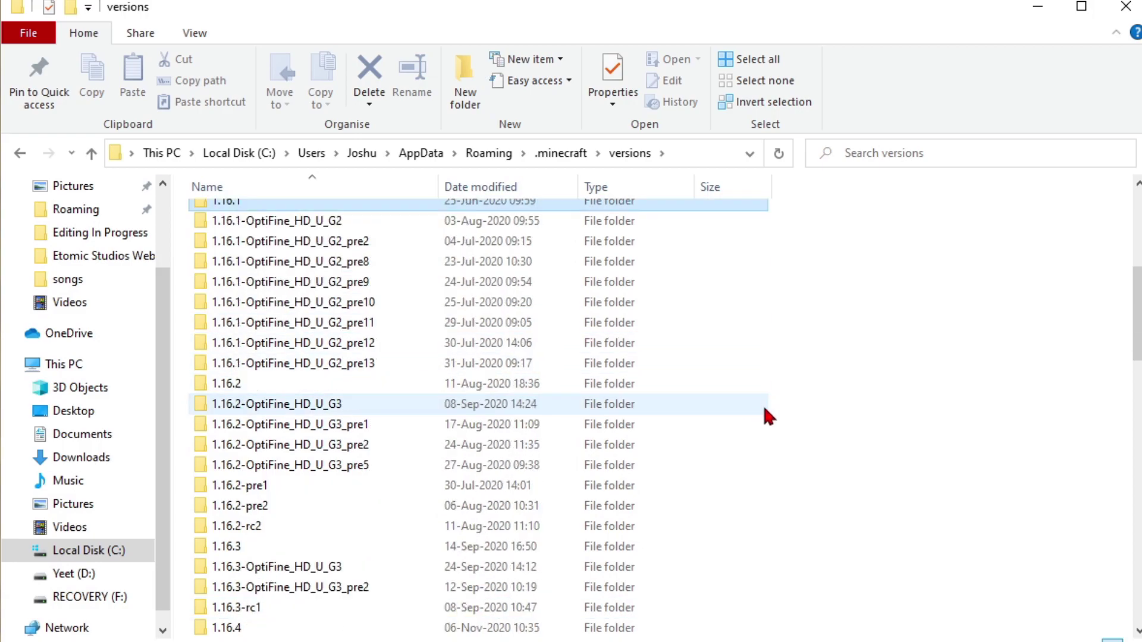
pyautogui.scroll(-2, 607, 440)
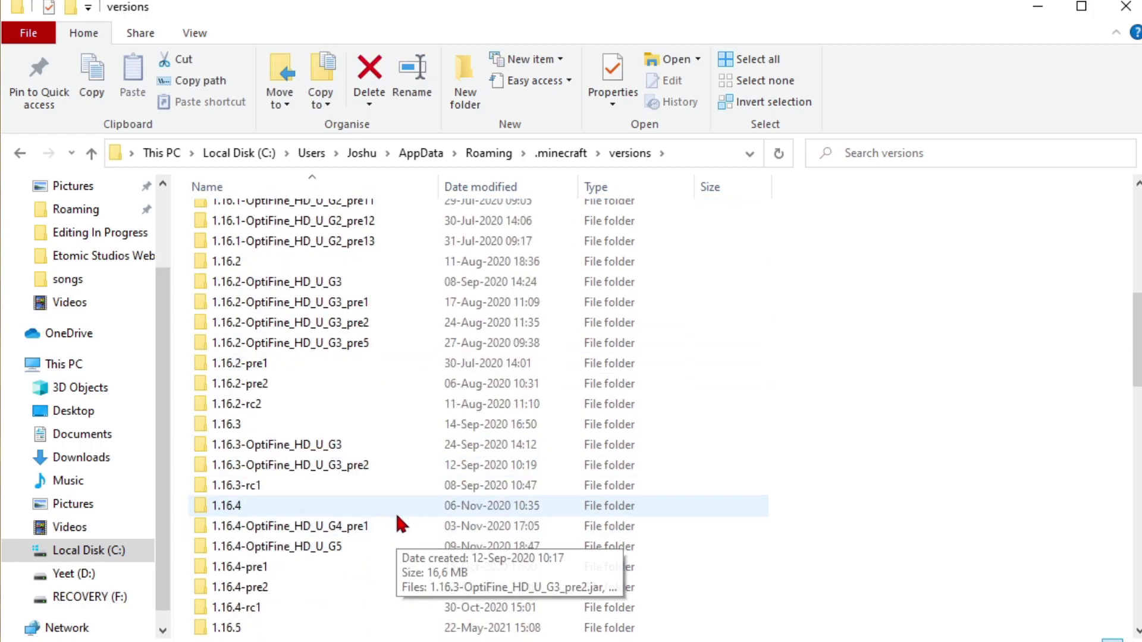
pyautogui.click(365, 627)
pyautogui.scroll(-4, 441, 392)
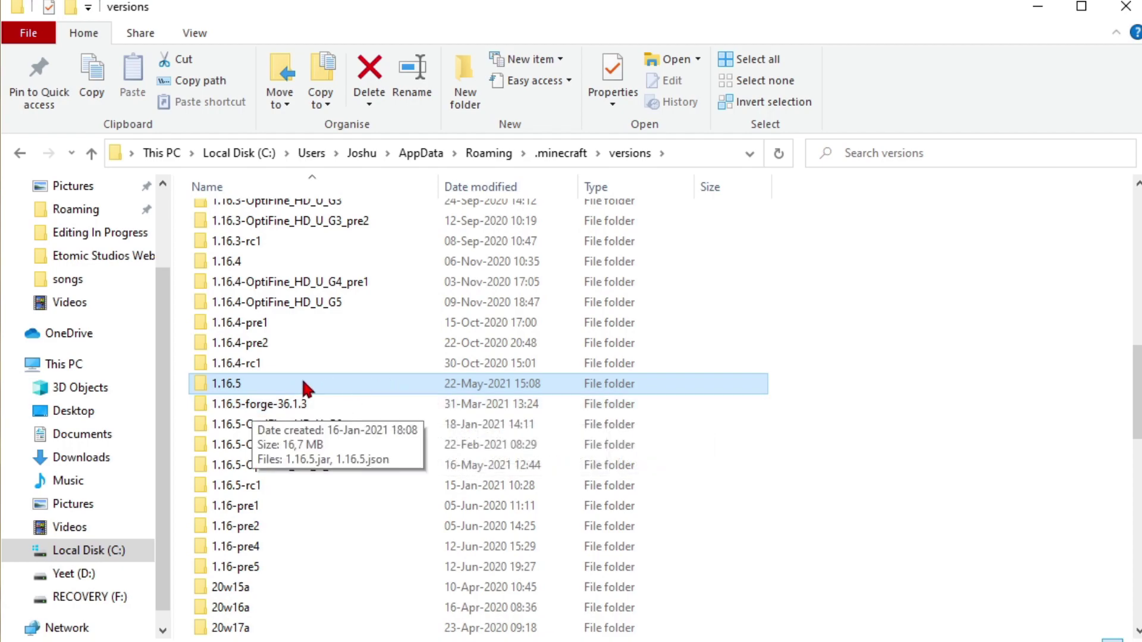
# Open the 1.16.5 folder and extract 1.16.5.jar with 7-Zip into a 1.16.5 folder
pyautogui.doubleClick(258, 386)
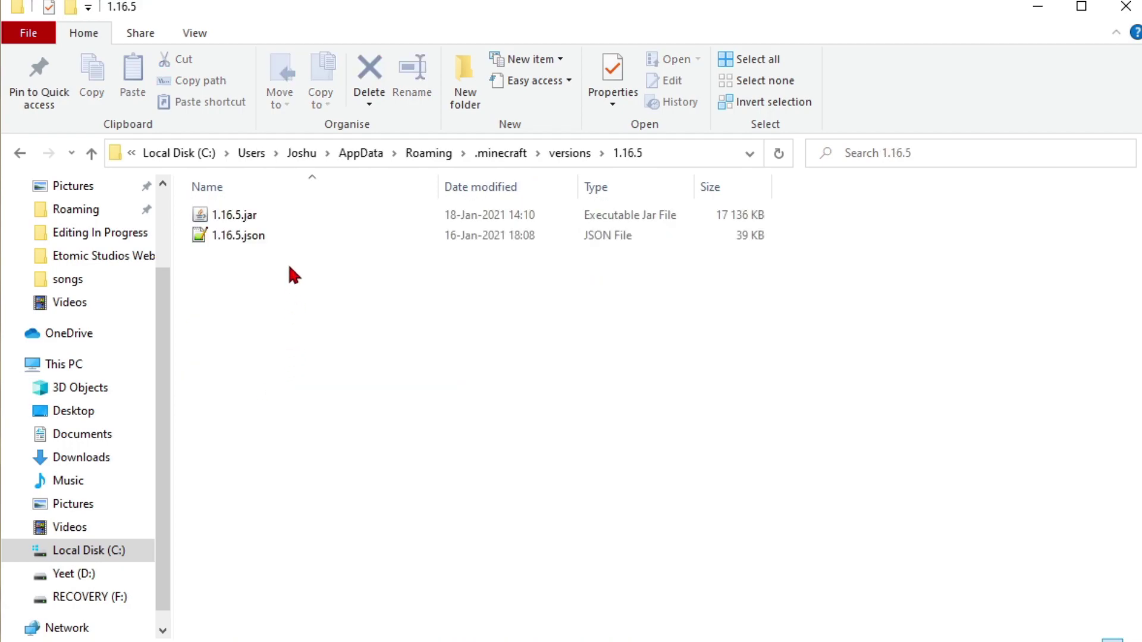
pyautogui.click(283, 213)
pyautogui.keyDown('shift'); pyautogui.click(274, 238); pyautogui.keyUp('shift')
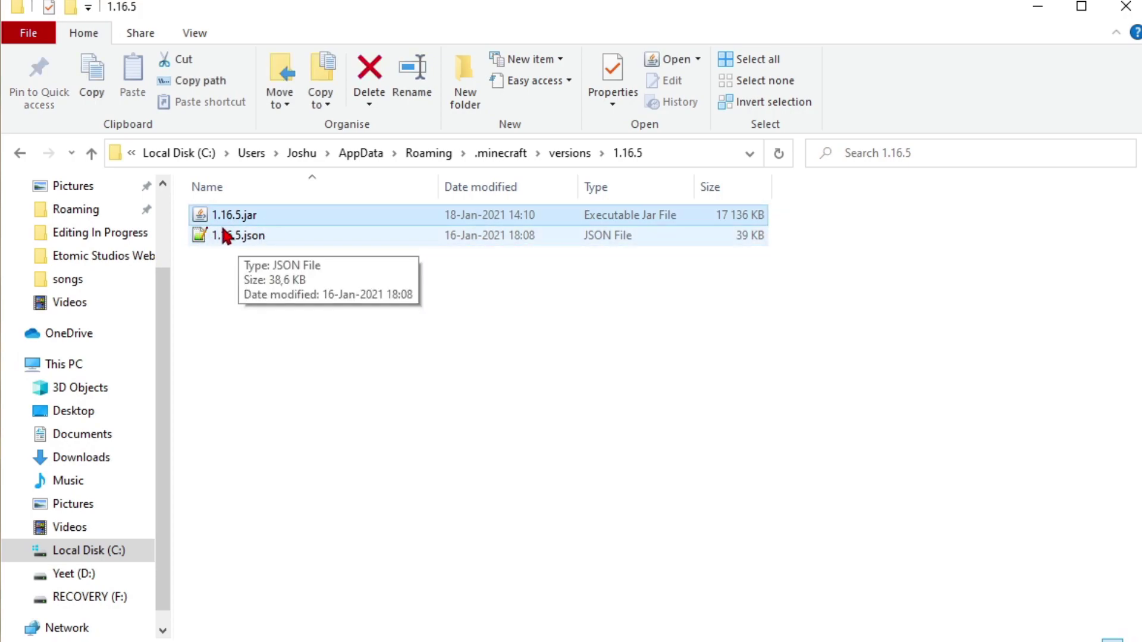
pyautogui.keyDown('ctrl'); pyautogui.click(268, 222); pyautogui.keyUp('ctrl')
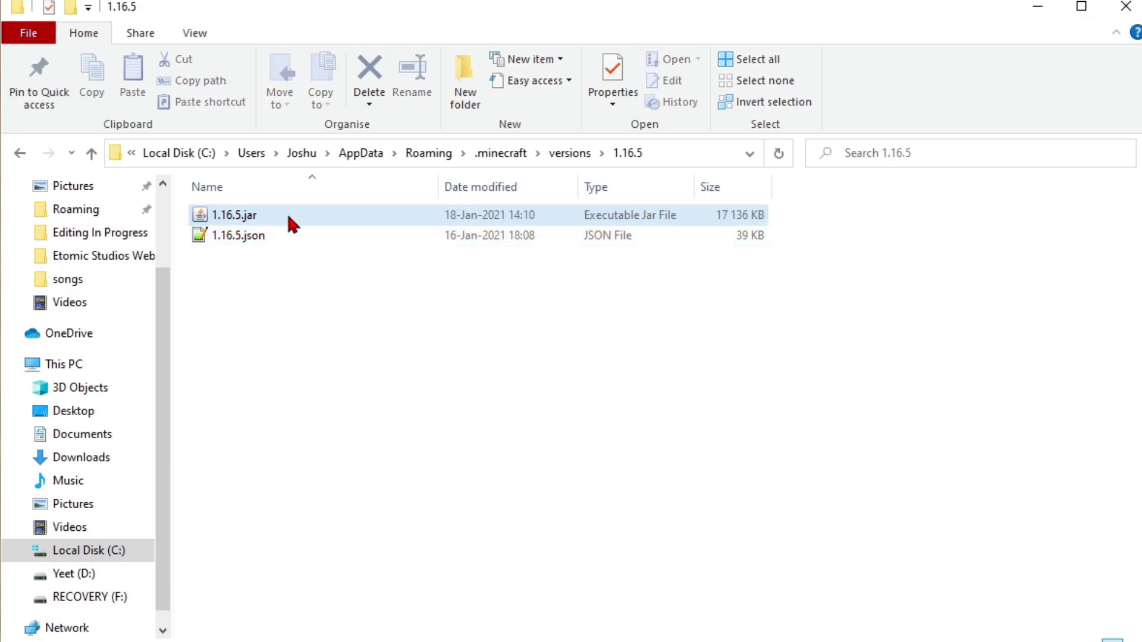
pyautogui.click(250, 221)
pyautogui.rightClick(235, 220)
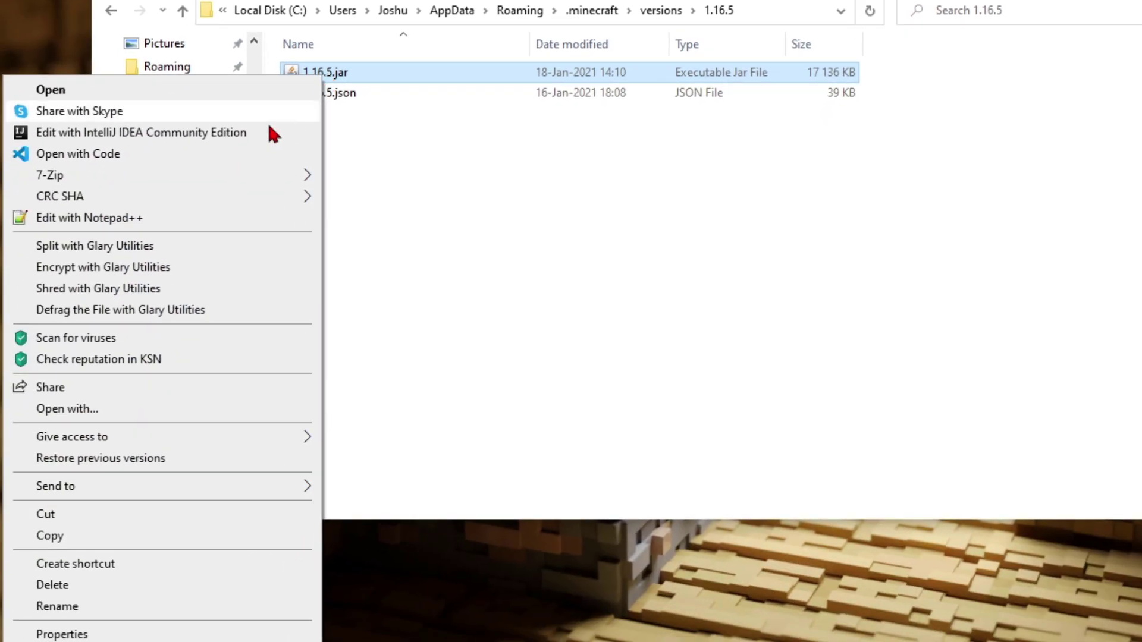
pyautogui.moveTo(141, 180)
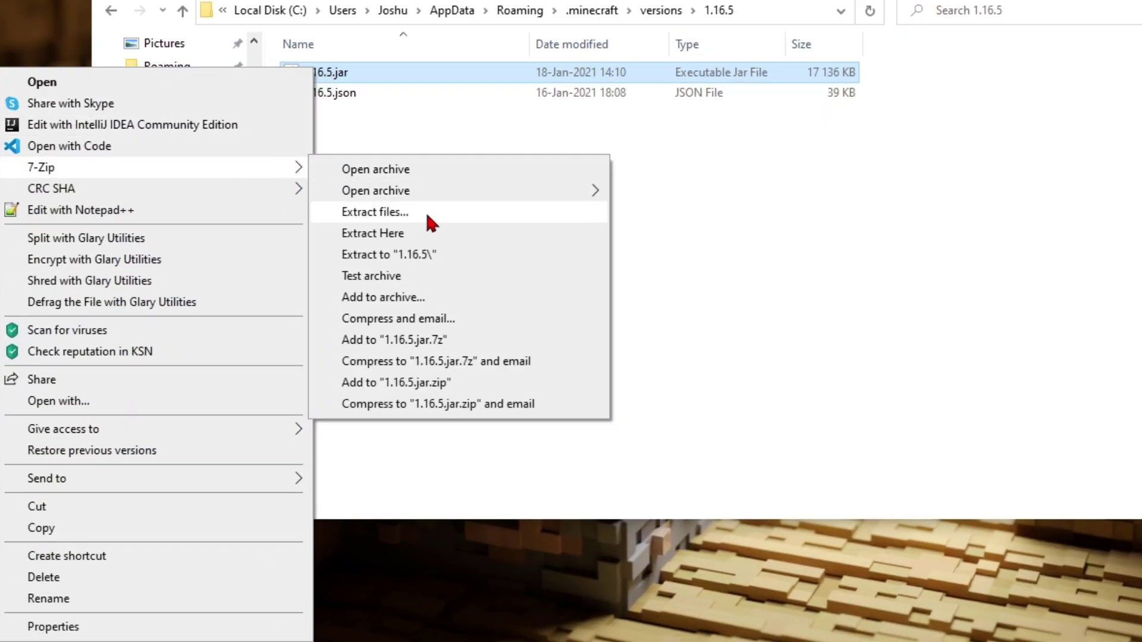
pyautogui.click(427, 215)
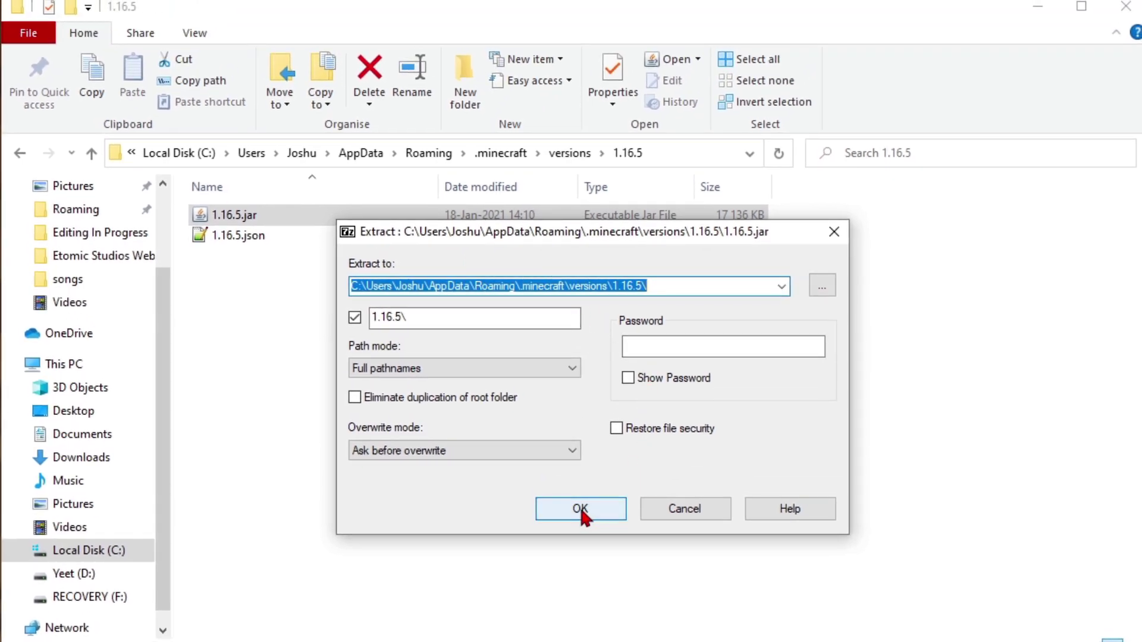
pyautogui.click(580, 510)
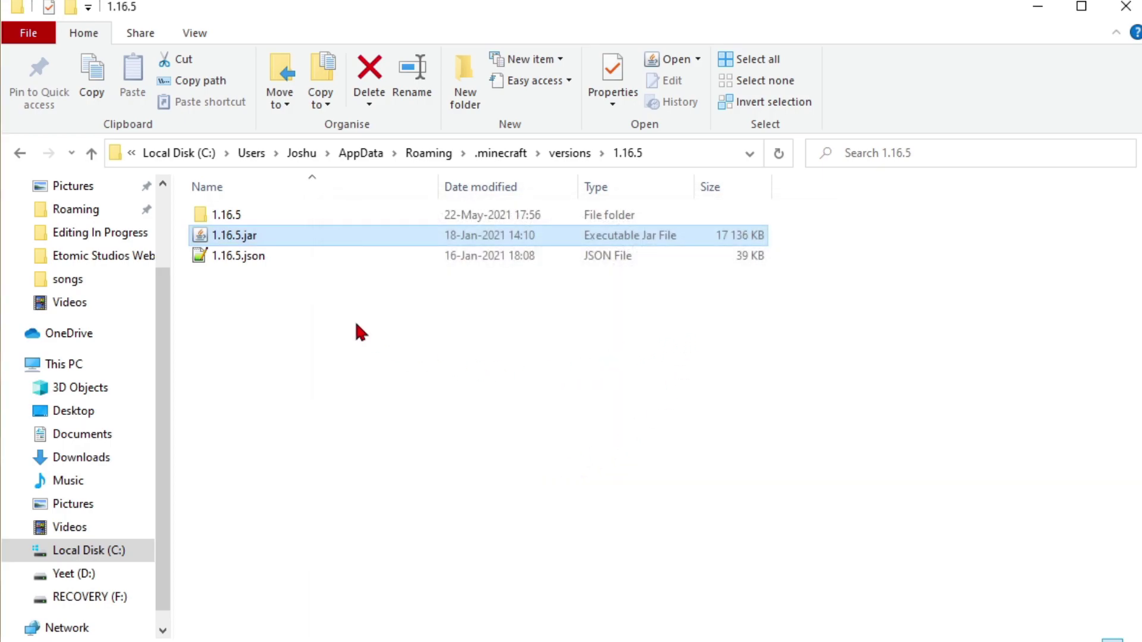
# Open the extracted 1.16.5 folder and select everything except assets for deletion
pyautogui.click(272, 211)
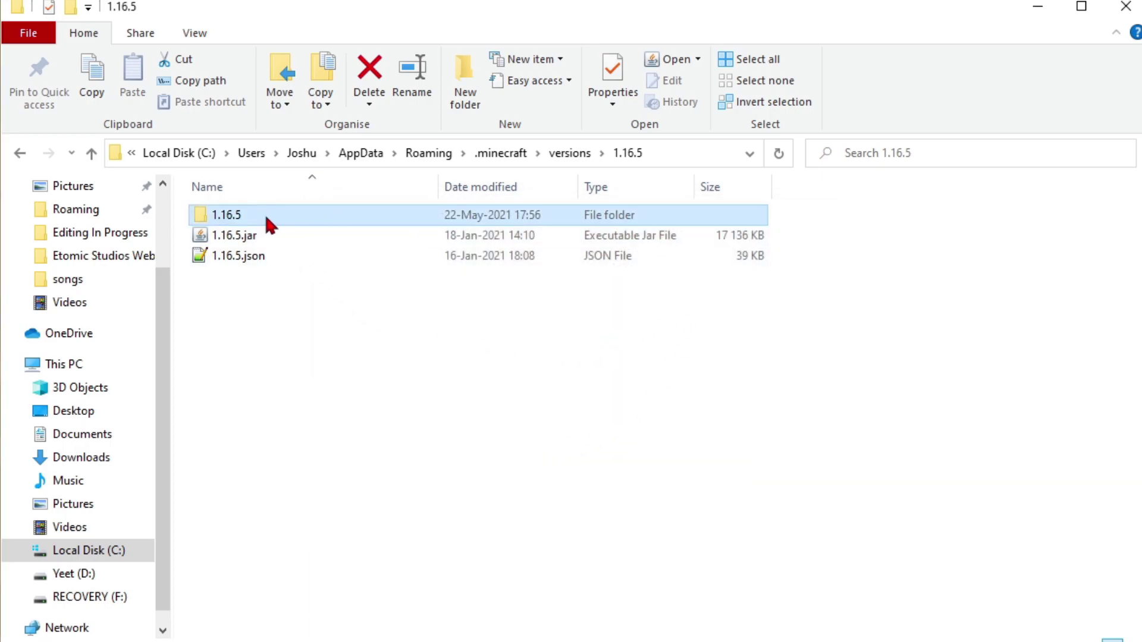
pyautogui.doubleClick(291, 220)
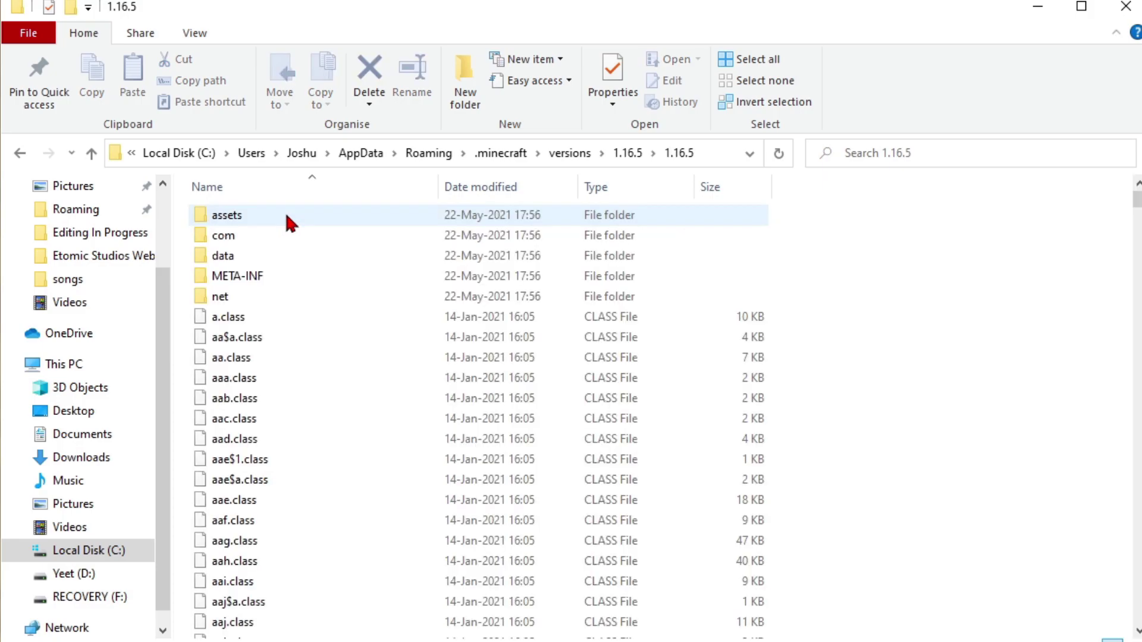
pyautogui.moveTo(1137, 206); pyautogui.dragTo(554, 294)
pyautogui.click(557, 300)
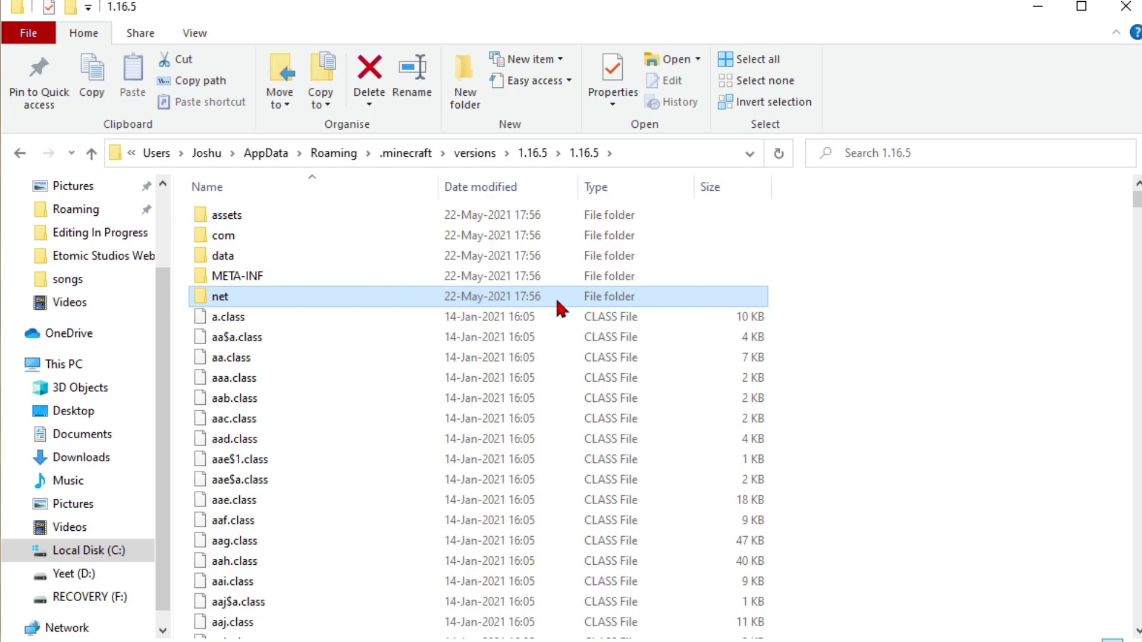
pyautogui.hotkey('ctrl', 'a')
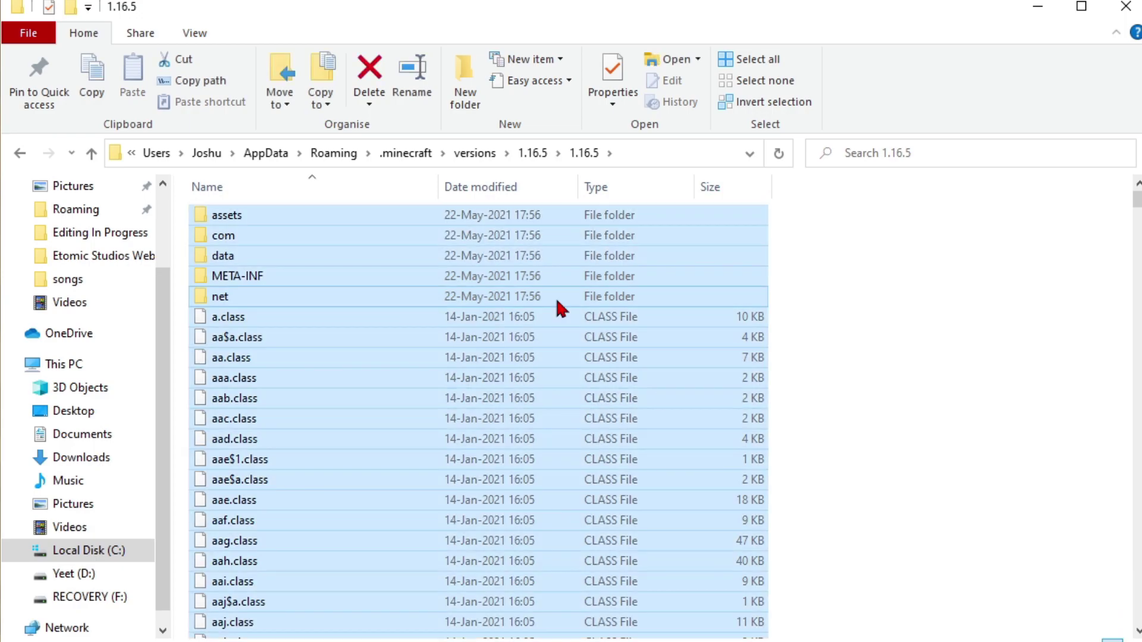
pyautogui.keyDown('ctrl'); pyautogui.click(248, 212); pyautogui.keyUp('ctrl')
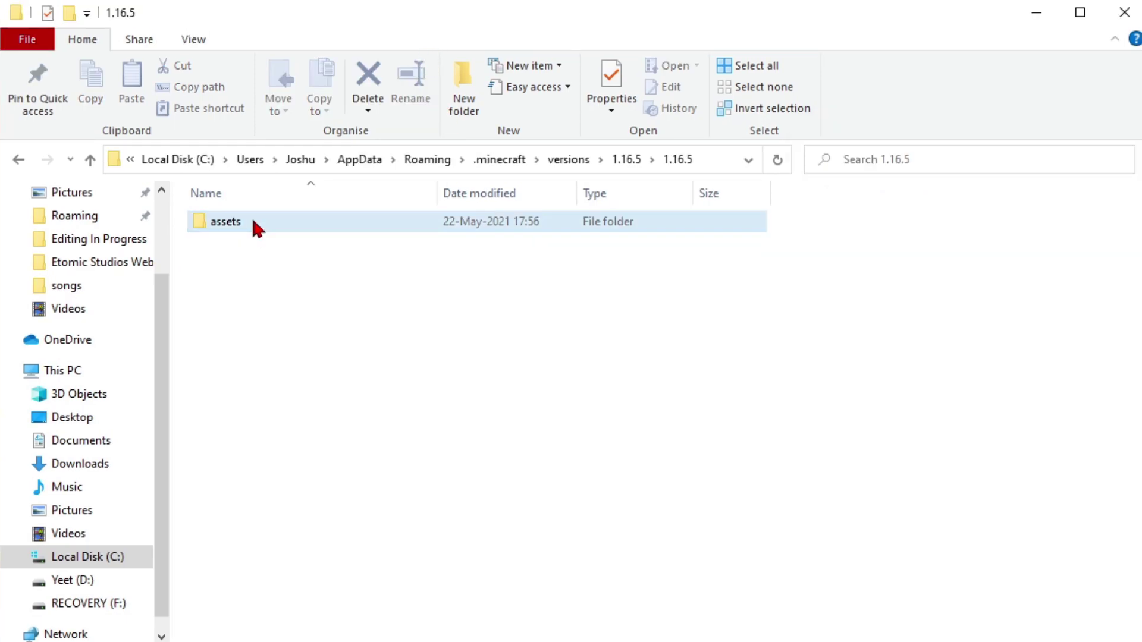
# Open assets > minecraft > textures and look through the block textures
pyautogui.click(253, 221)
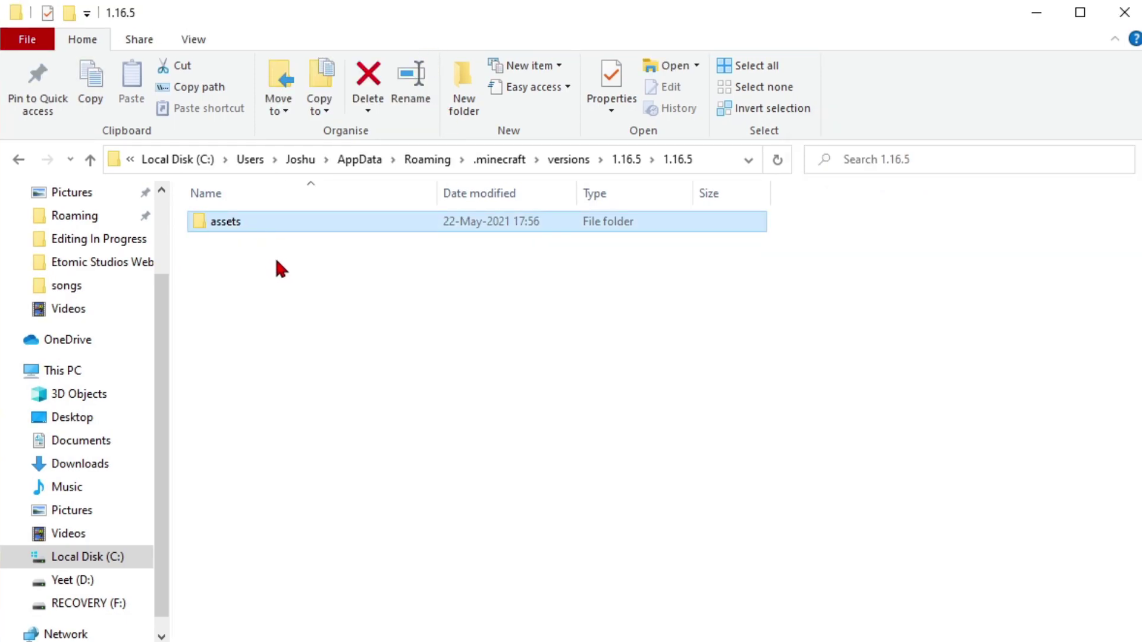
pyautogui.doubleClick(249, 230)
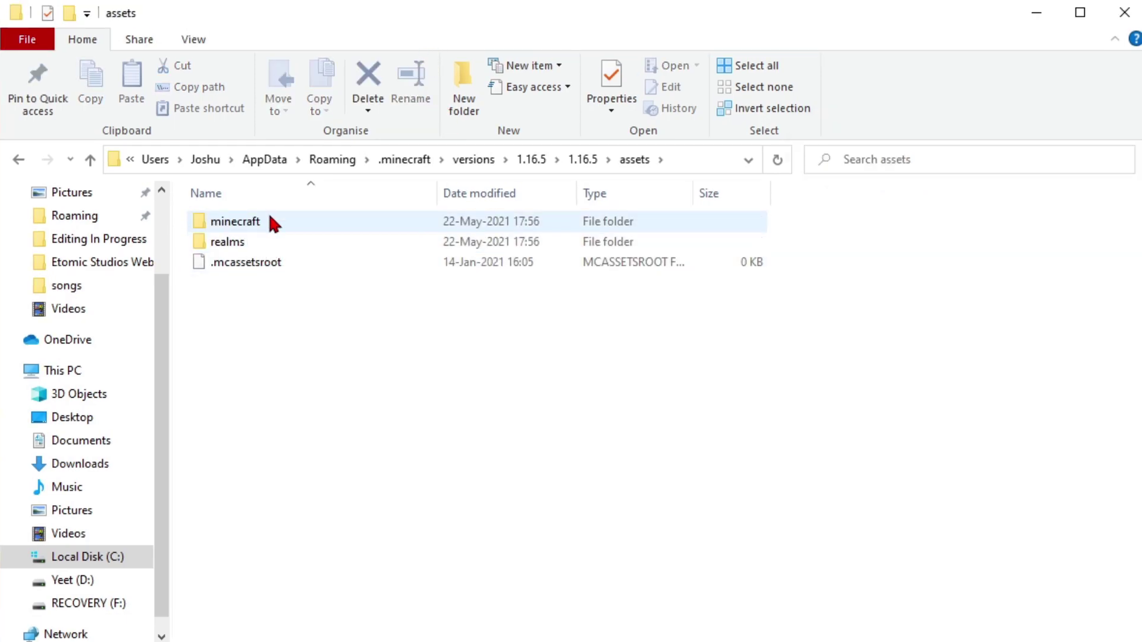
pyautogui.doubleClick(270, 220)
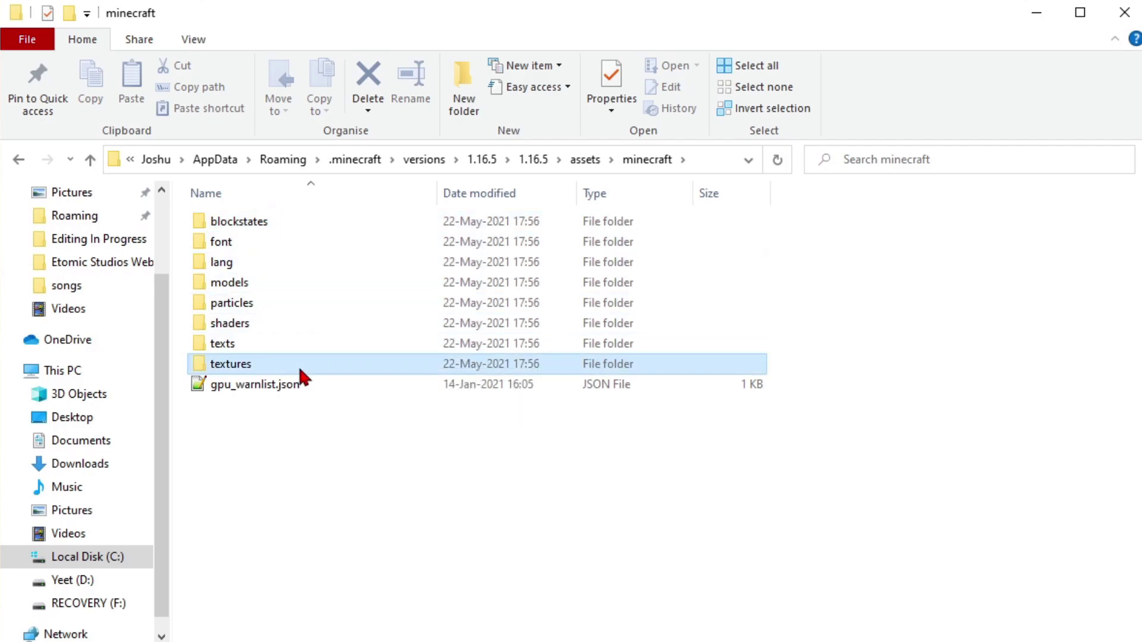
pyautogui.doubleClick(299, 365)
pyautogui.doubleClick(299, 221)
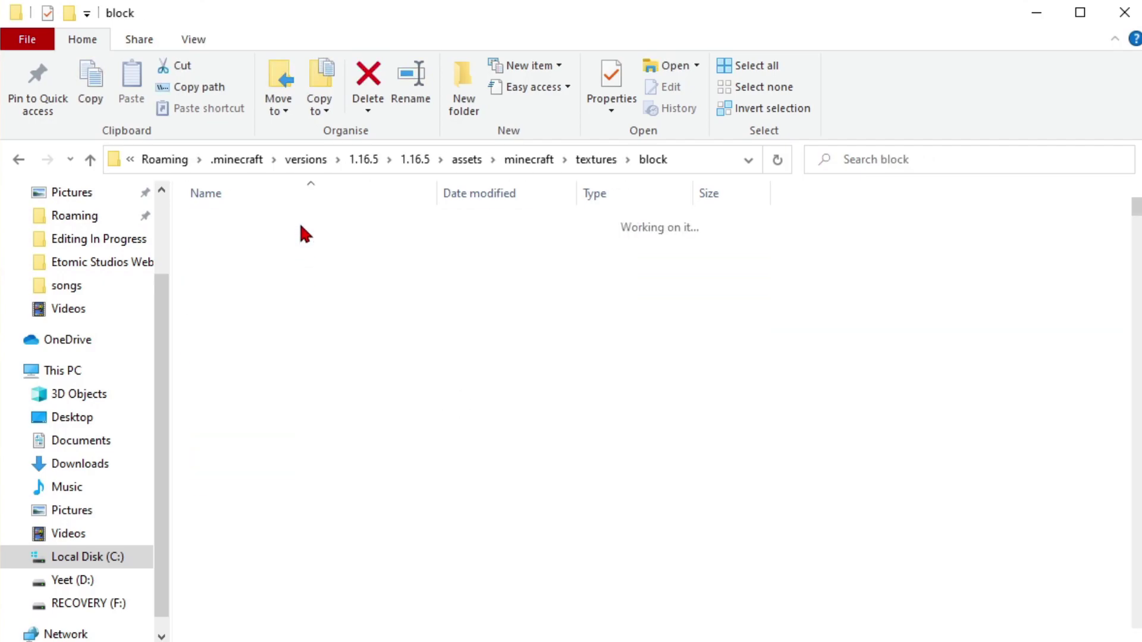
pyautogui.moveTo(1136, 208); pyautogui.dragTo(1136, 317)
pyautogui.hotkey('alt', 'Left')
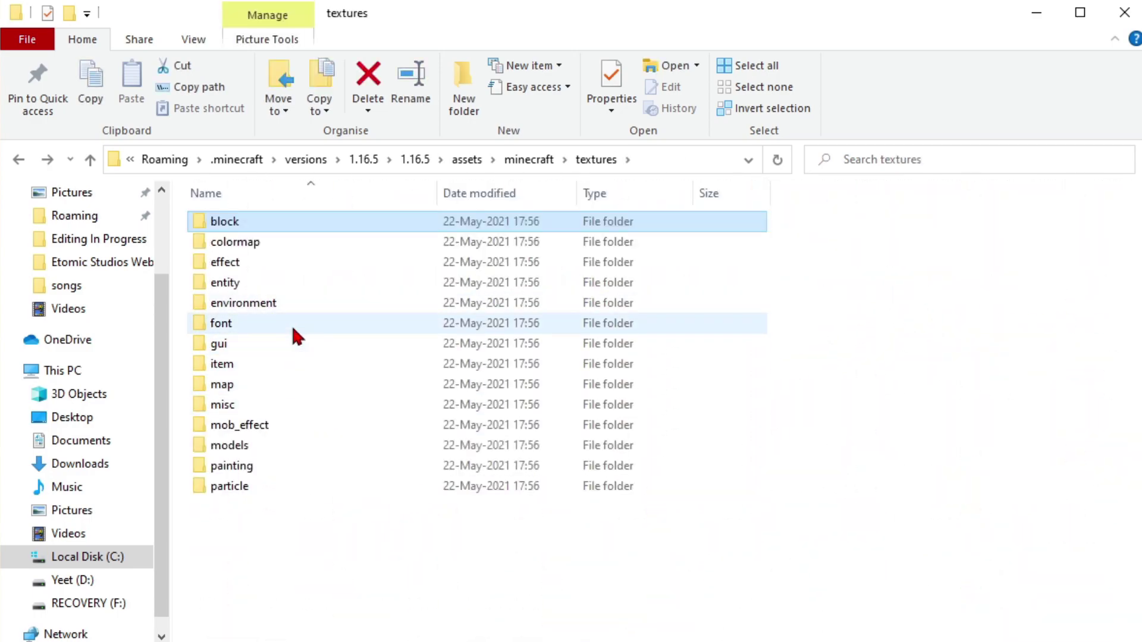
# Scroll through the item textures folder
pyautogui.doubleClick(292, 365)
pyautogui.scroll(-15, 684, 451)
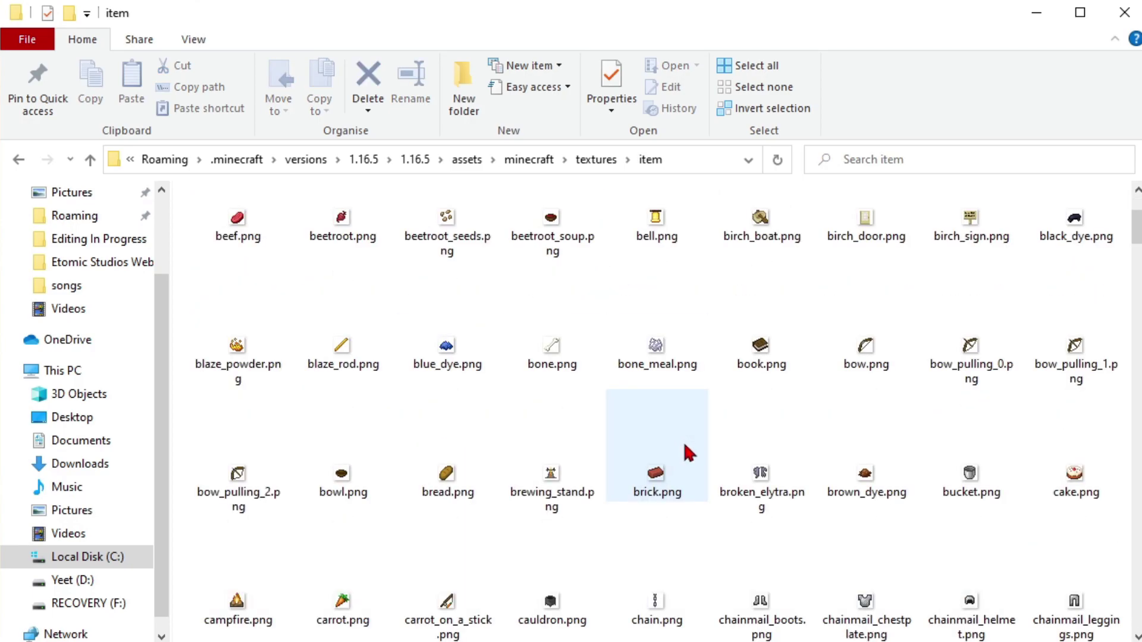
pyautogui.scroll(-15, 691, 463)
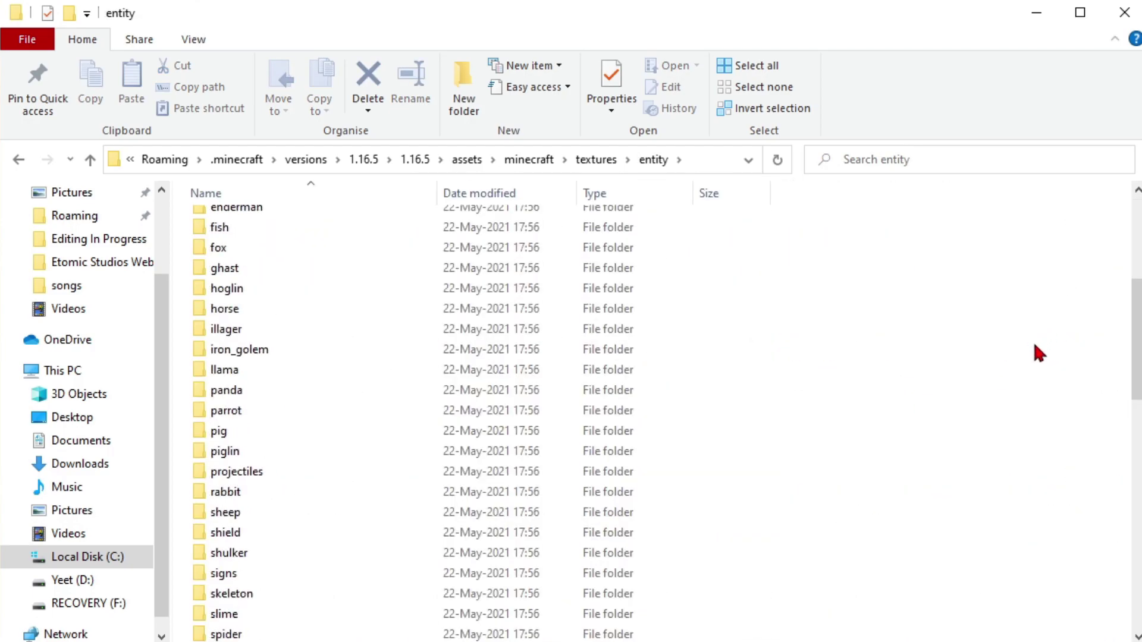
pyautogui.scroll(-6, 1050, 364)
pyautogui.scroll(-7, 1050, 364)
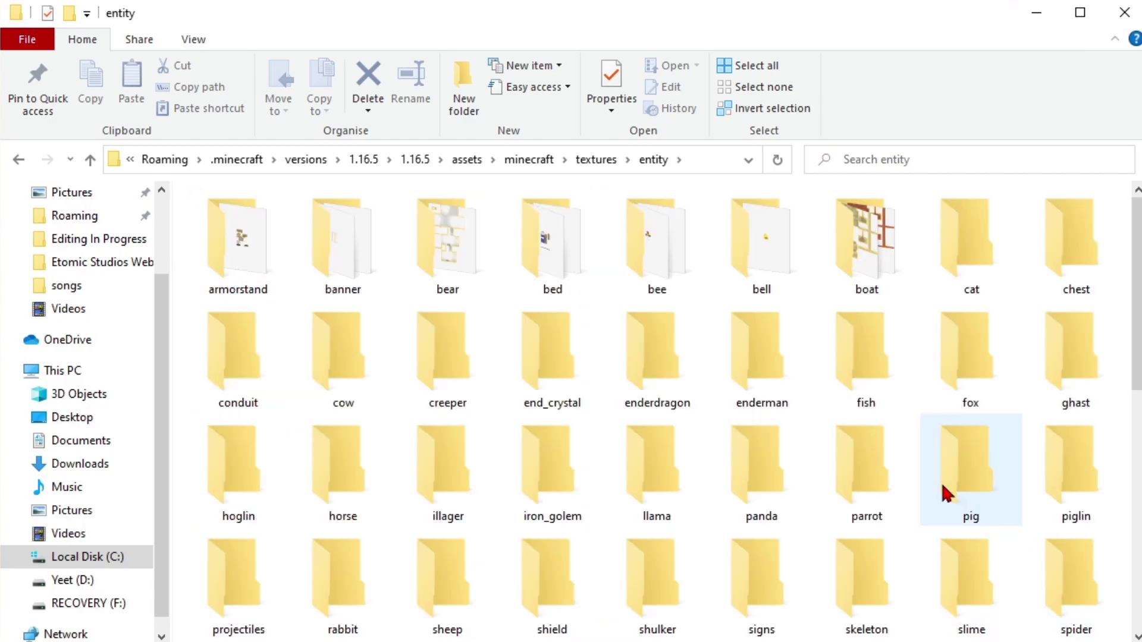
pyautogui.scroll(-10, 940, 479)
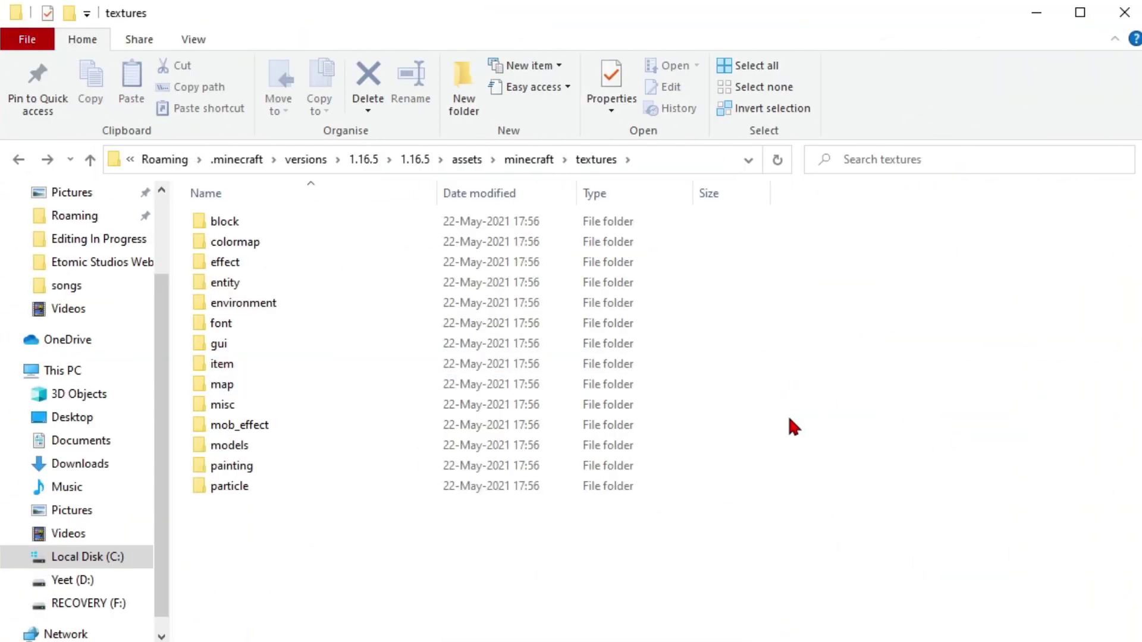
# Open a second Explorer window at %appdata%\.minecraft and select the resourcepacks folder
pyautogui.hotkey('alt', 'Up')
pyautogui.hotkey('alt', 'Up')
pyautogui.hotkey('alt', 'Up')
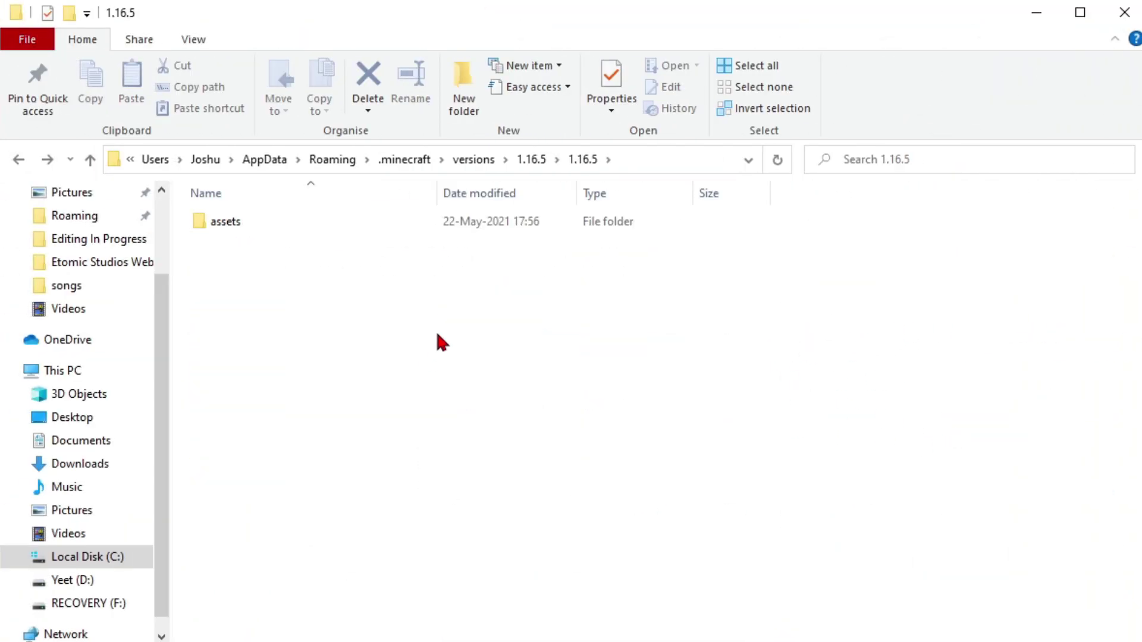
pyautogui.press('super+e')
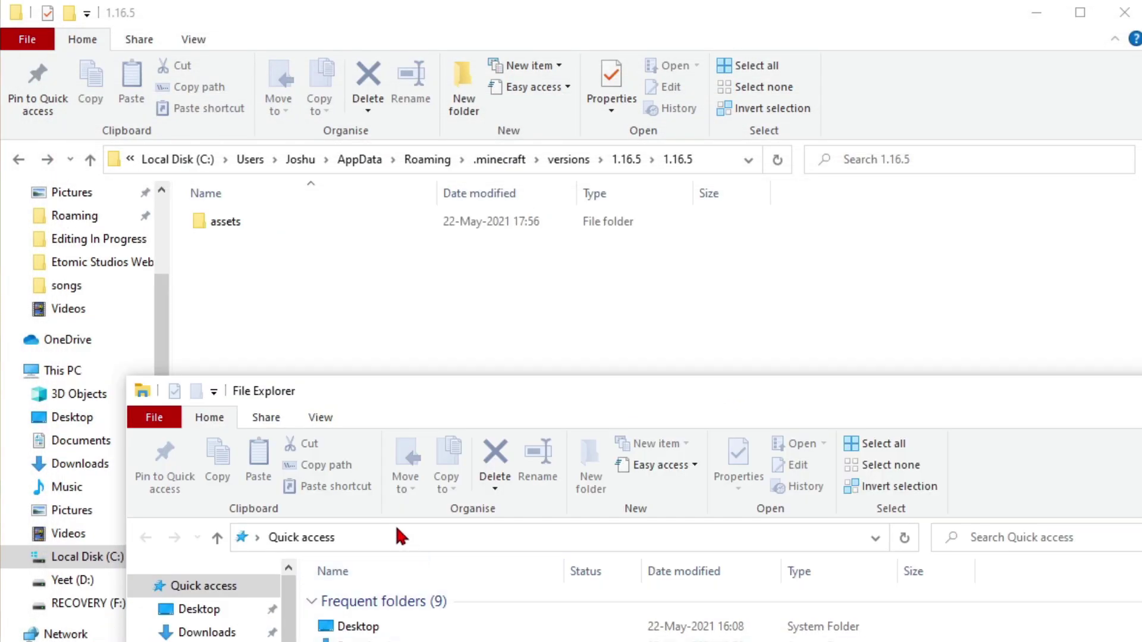
pyautogui.click(397, 533)
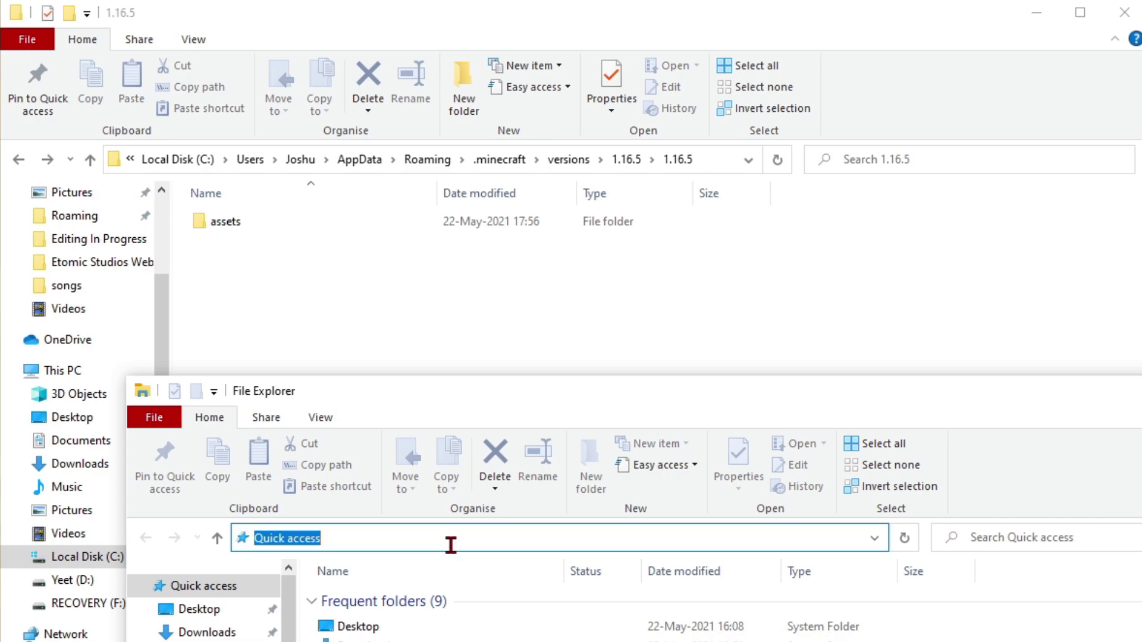
pyautogui.write('%ap')
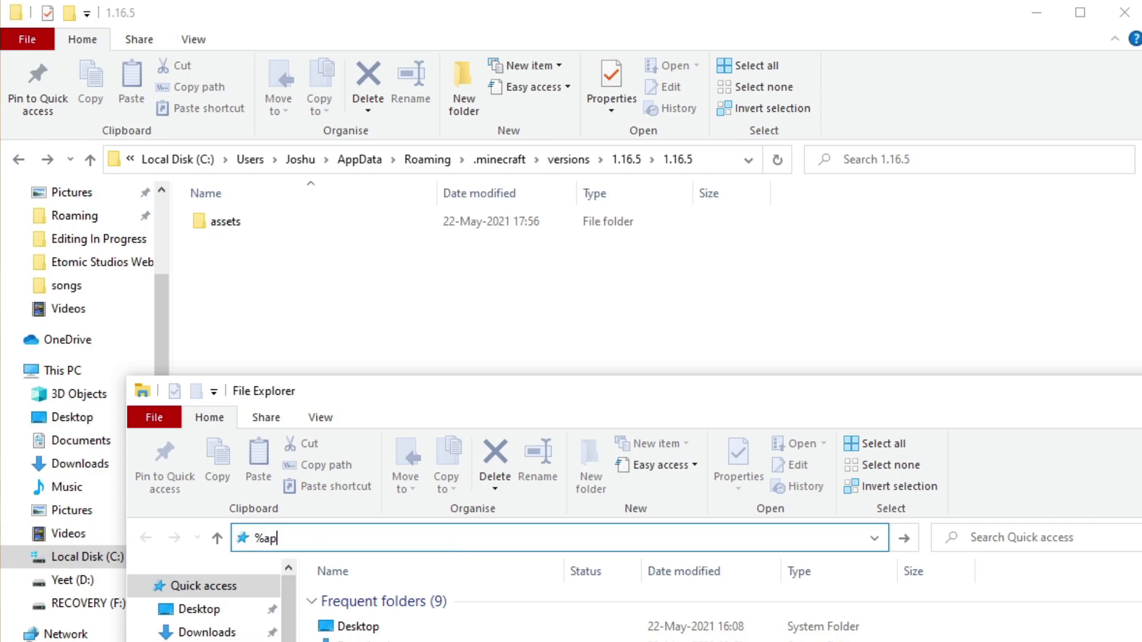
pyautogui.write('pdata%\\.')
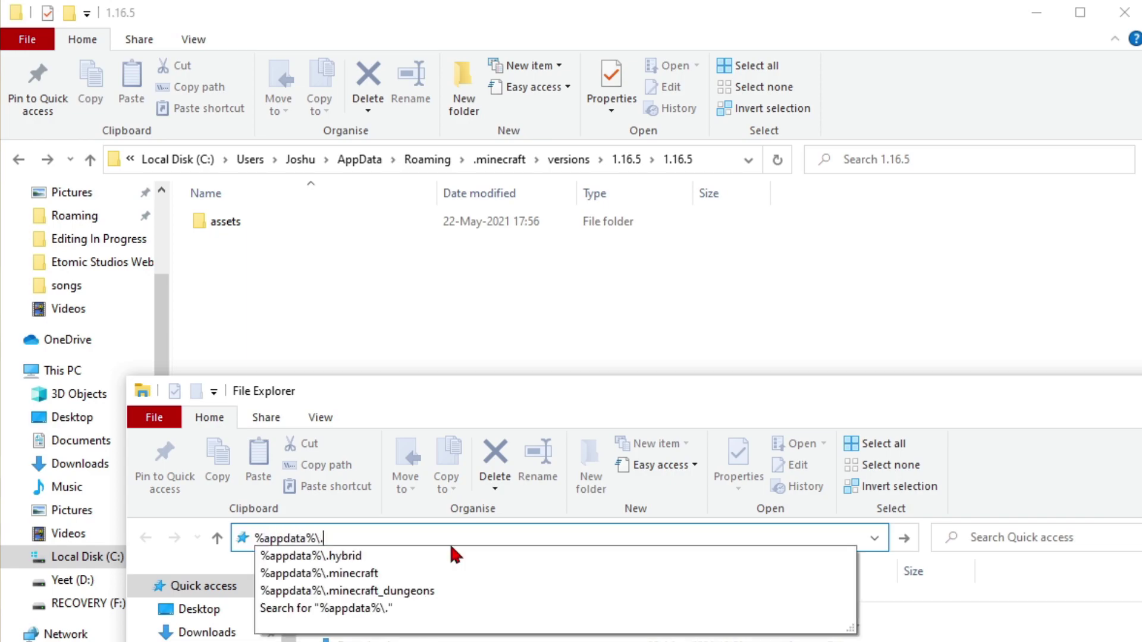
pyautogui.write('minecraft\\')
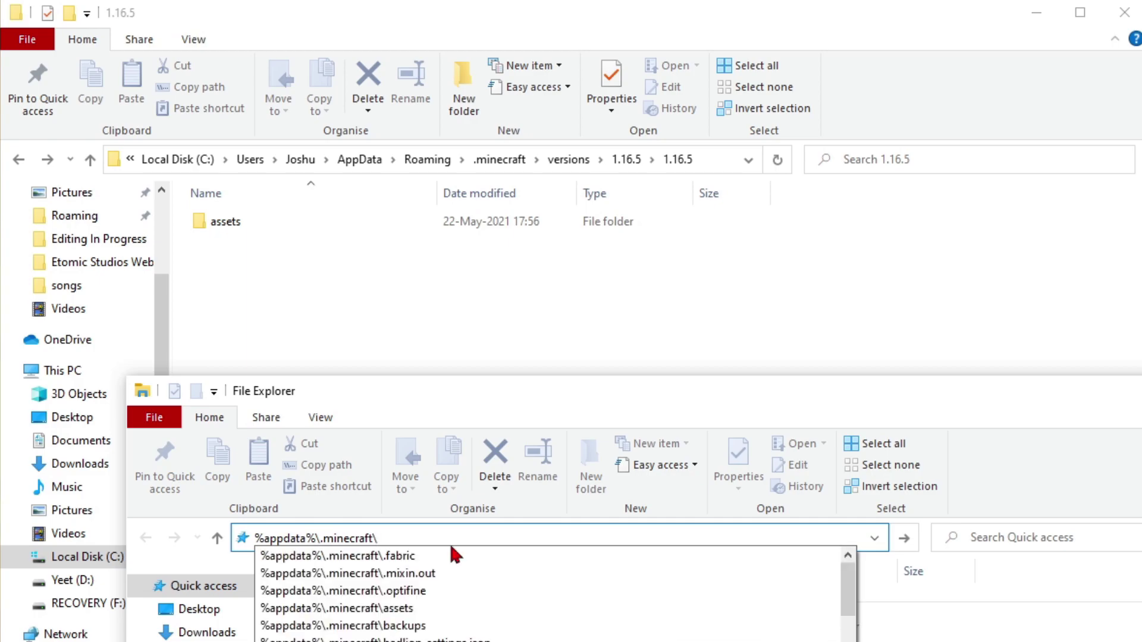
pyautogui.write('resour')
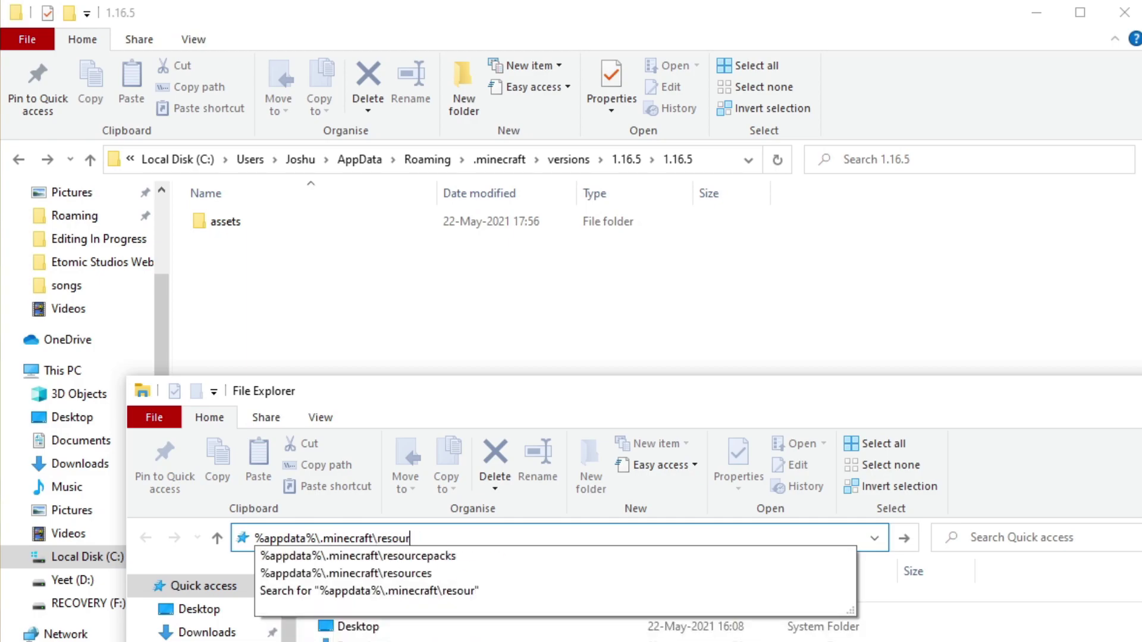
pyautogui.press('BackSpace')
pyautogui.press('BackSpace')
pyautogui.press('BackSpace')
pyautogui.press('BackSpace')
pyautogui.press('Return')
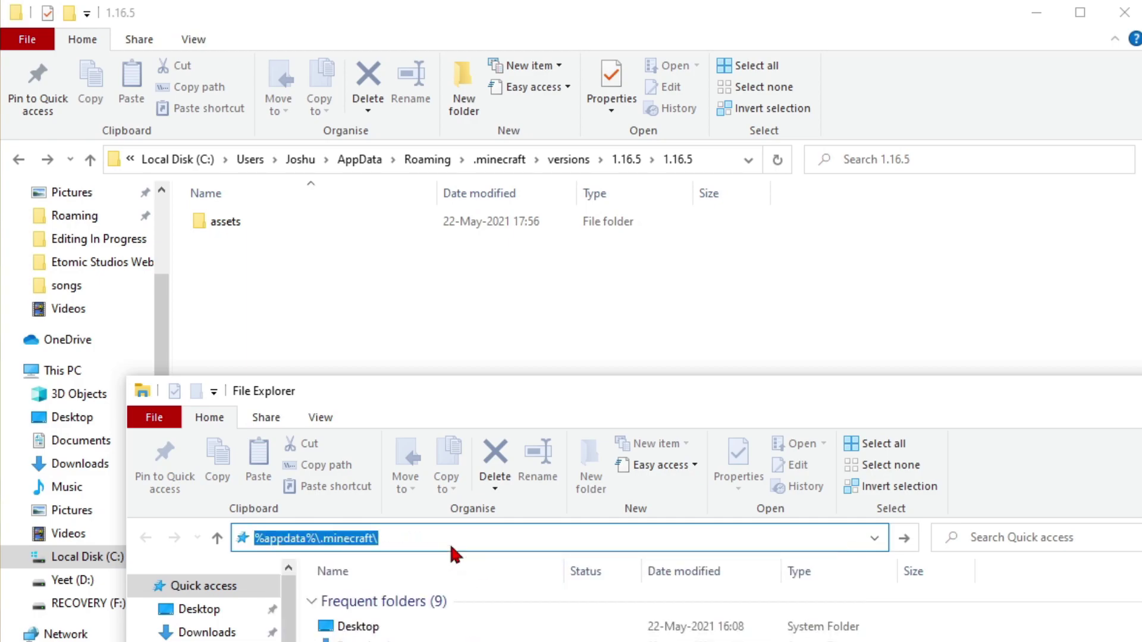
pyautogui.moveTo(556, 394); pyautogui.dragTo(505, 19)
pyautogui.scroll(-4, 623, 326)
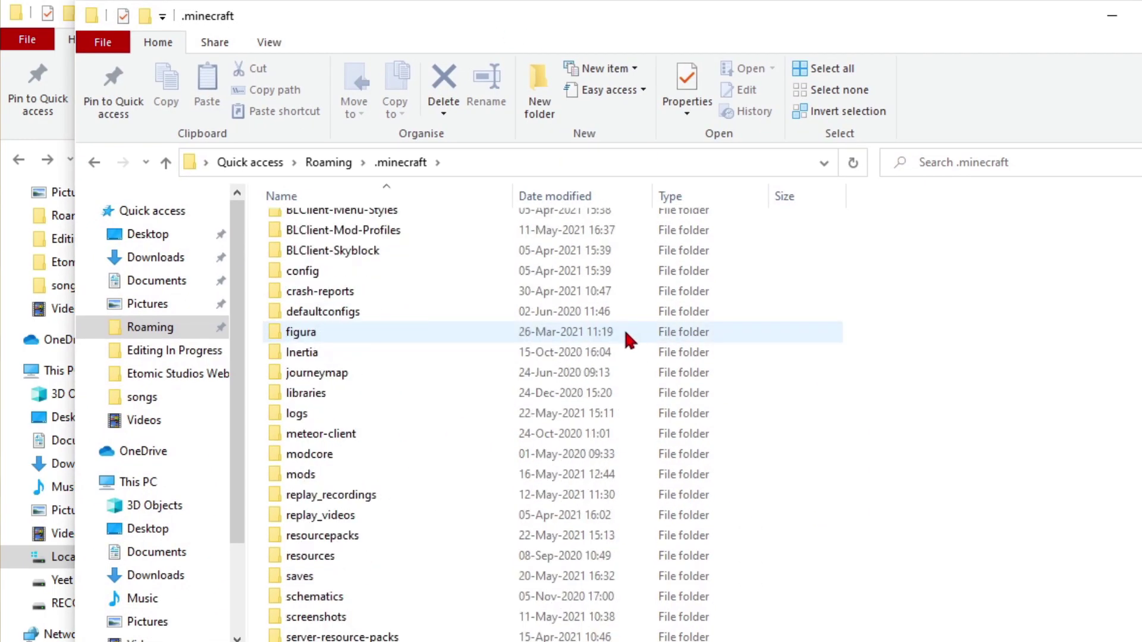
pyautogui.click(511, 474)
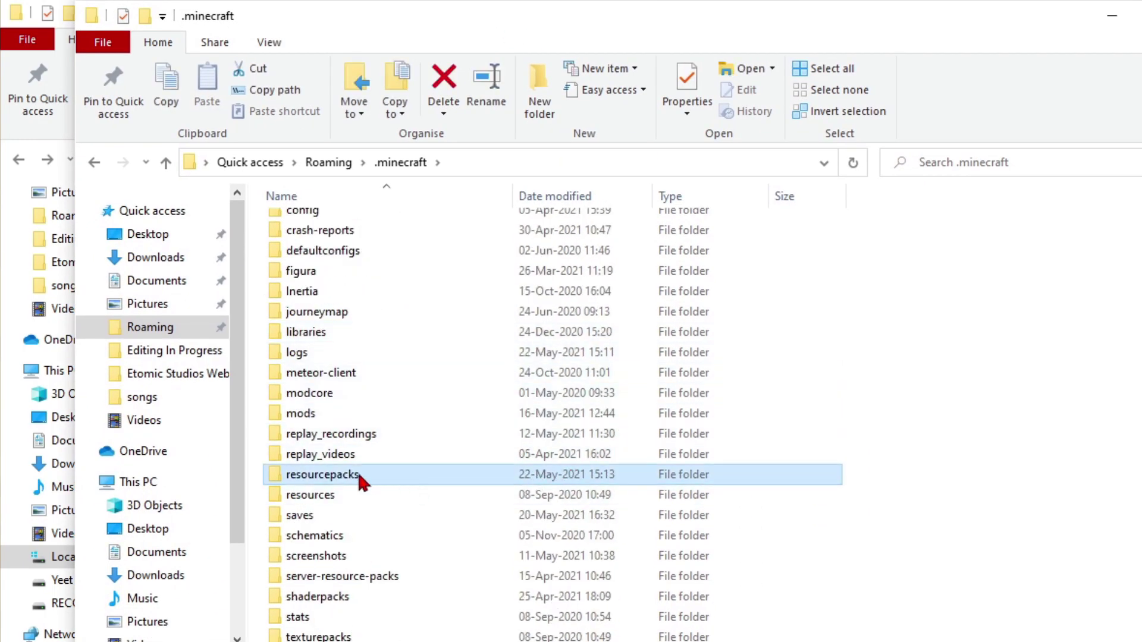
# Open resourcepacks, maximize the window, and add a new folder named 'Cheese Pack'
pyautogui.doubleClick(372, 475)
pyautogui.click(400, 231)
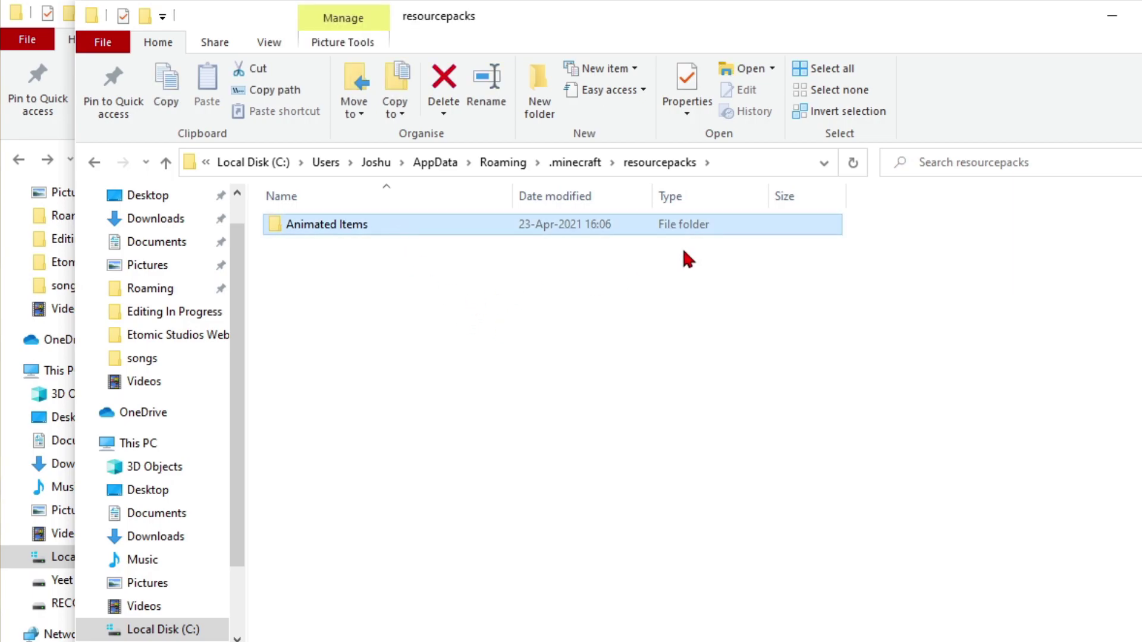
pyautogui.moveTo(559, 36); pyautogui.dragTo(654, 1)
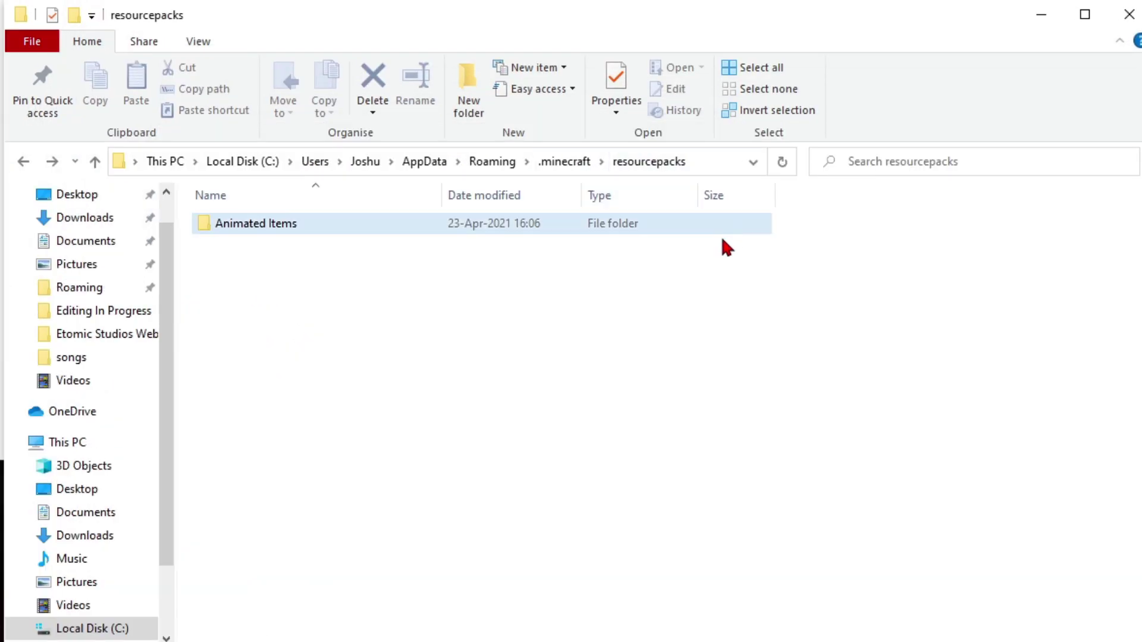
pyautogui.rightClick(258, 344)
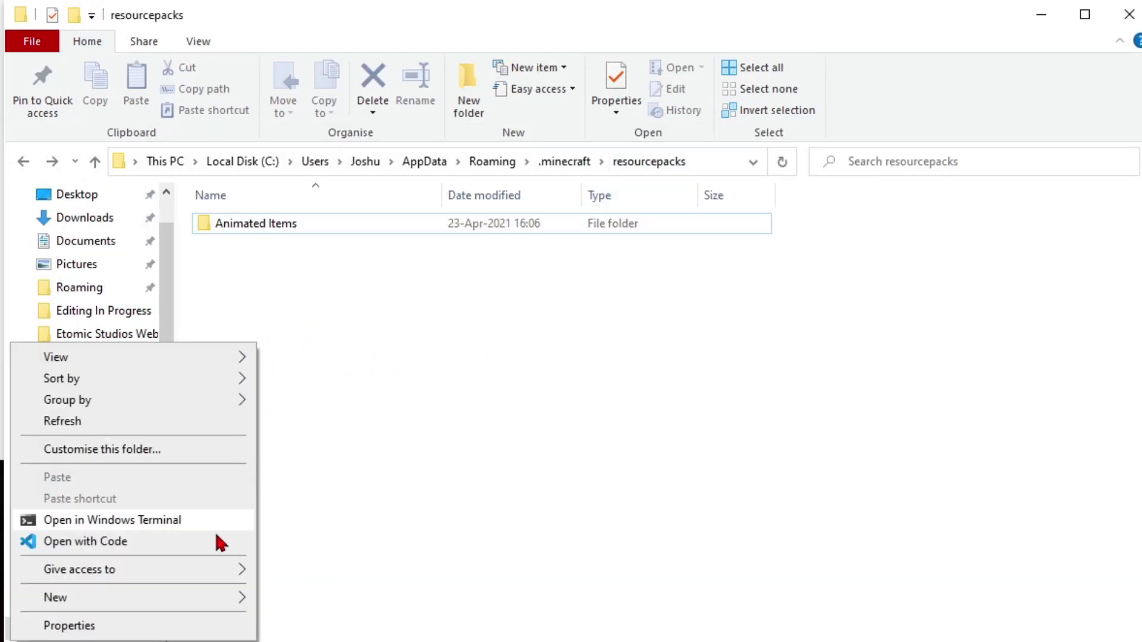
pyautogui.moveTo(244, 598)
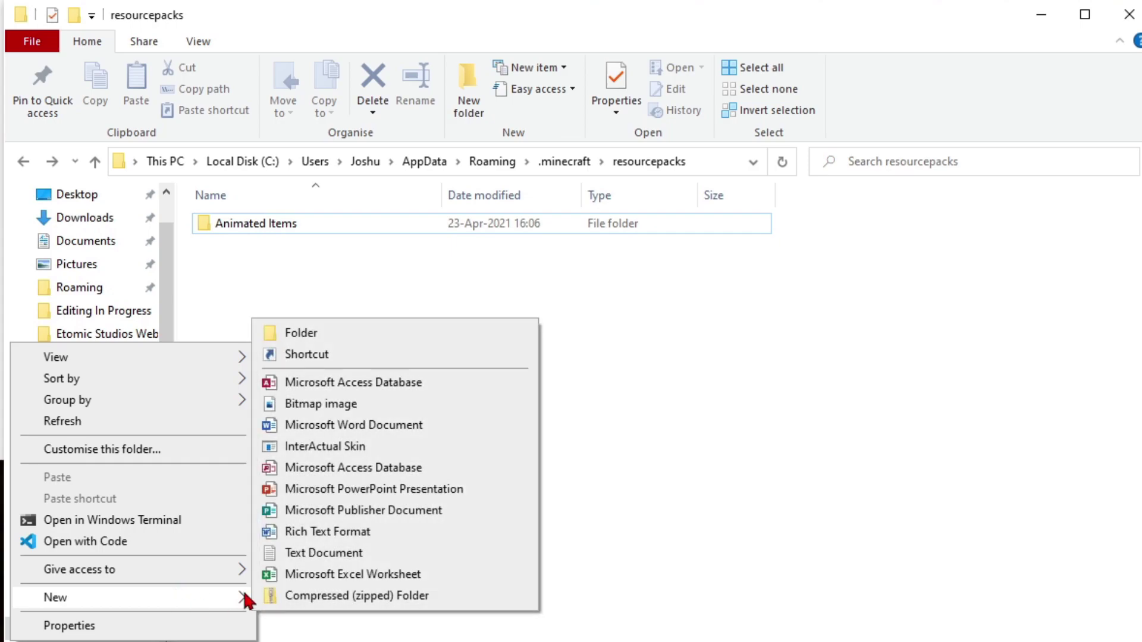
pyautogui.click(380, 334)
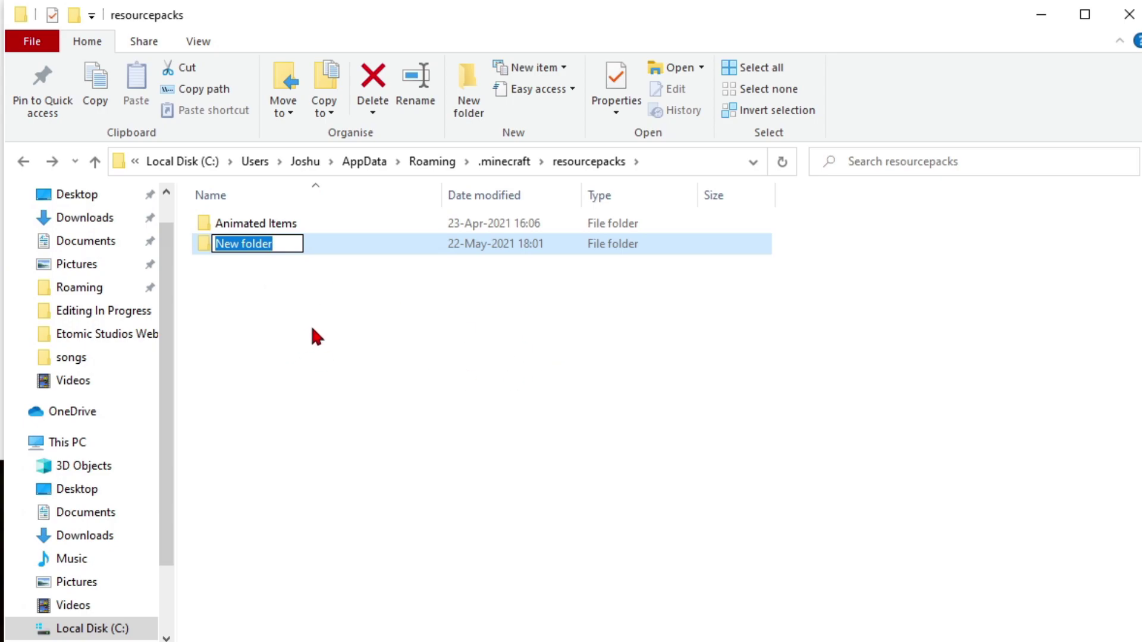
pyautogui.write('Cheese Pack')
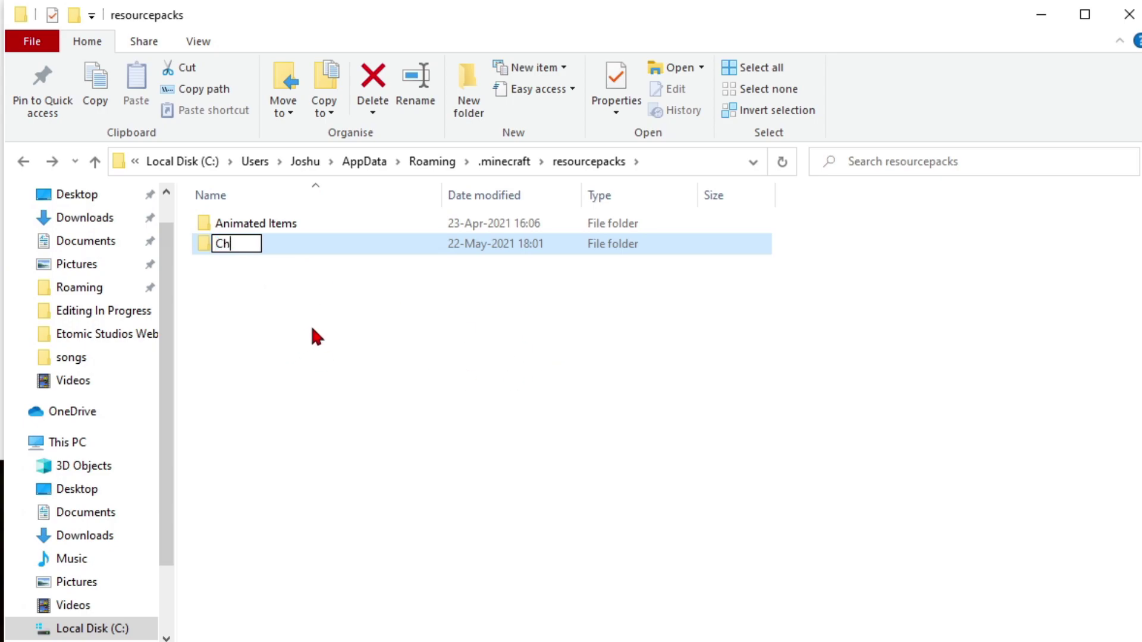
pyautogui.click(311, 328)
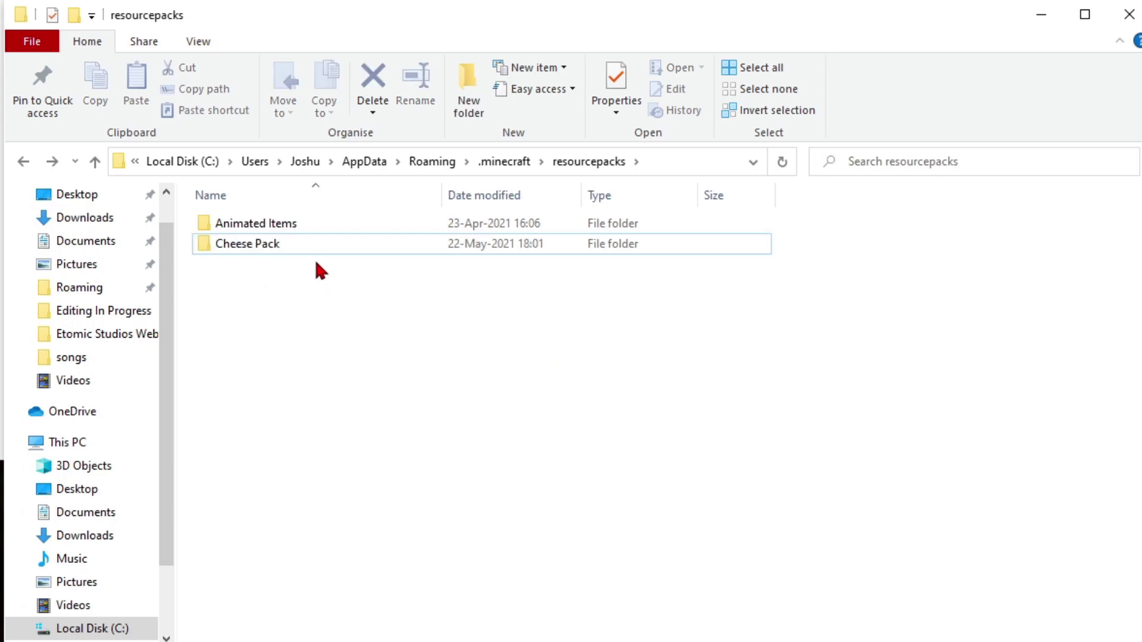
# Inside Cheese Pack, create an assets folder
pyautogui.doubleClick(265, 243)
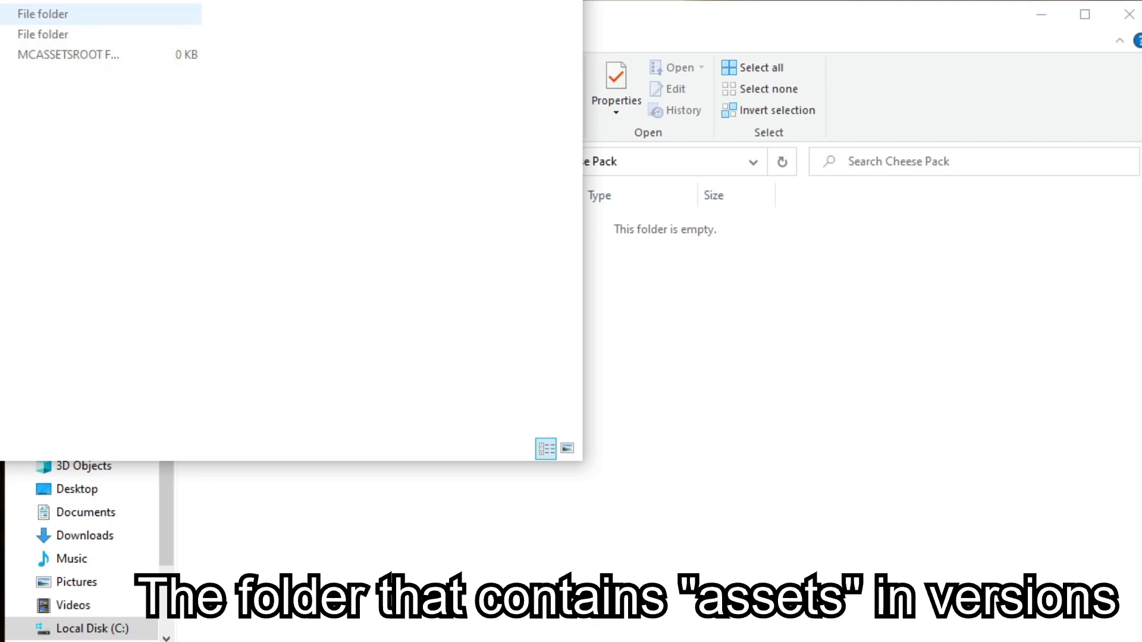
pyautogui.rightClick(129, 291)
pyautogui.moveTo(280, 565)
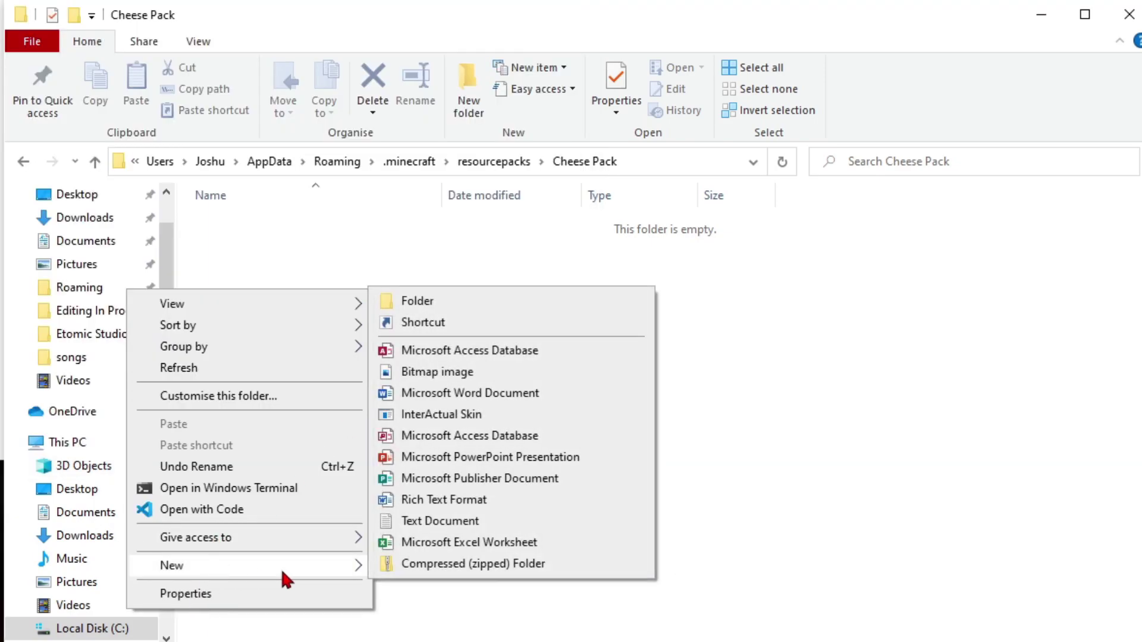
pyautogui.click(476, 299)
pyautogui.write('assets')
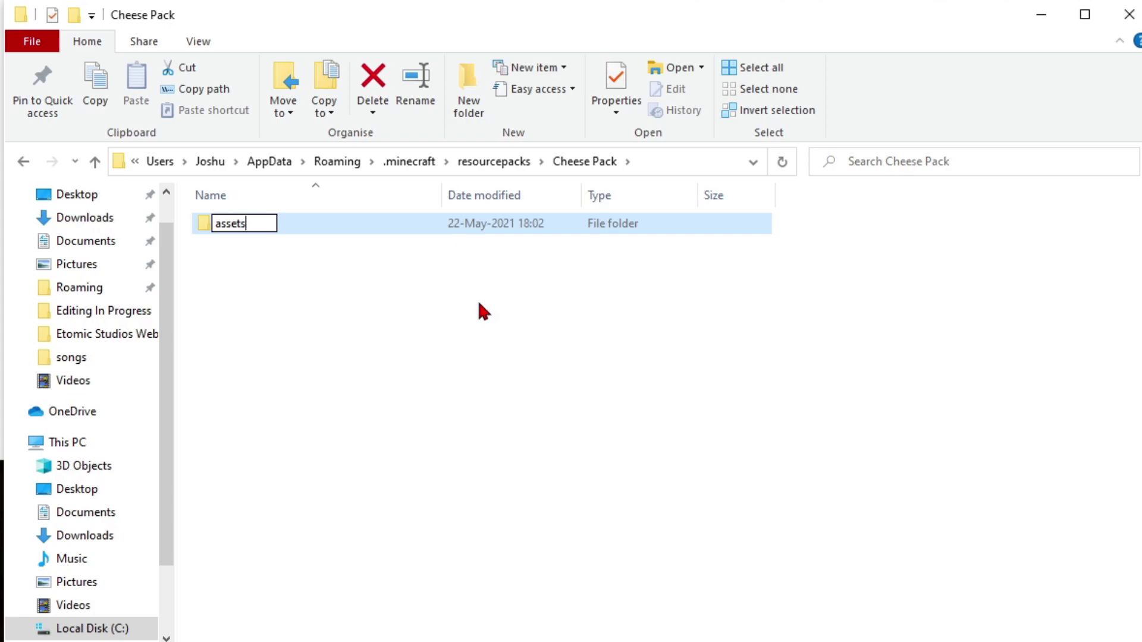
pyautogui.press('Return')
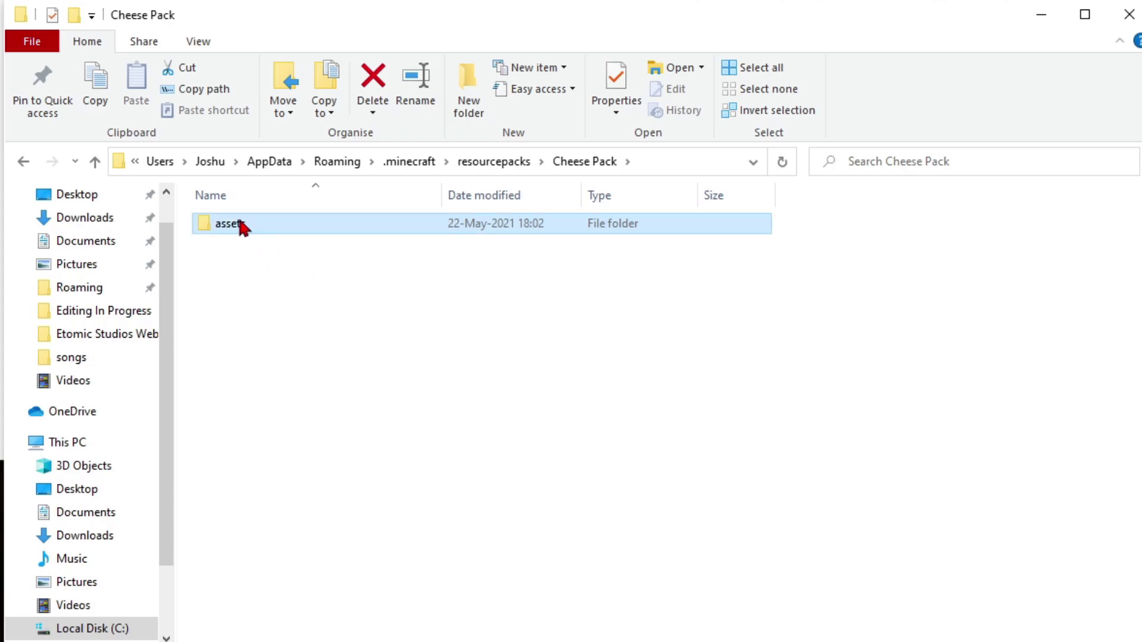
# Create nested minecraft and textures folders inside assets
pyautogui.doubleClick(229, 223)
pyautogui.rightClick(249, 311)
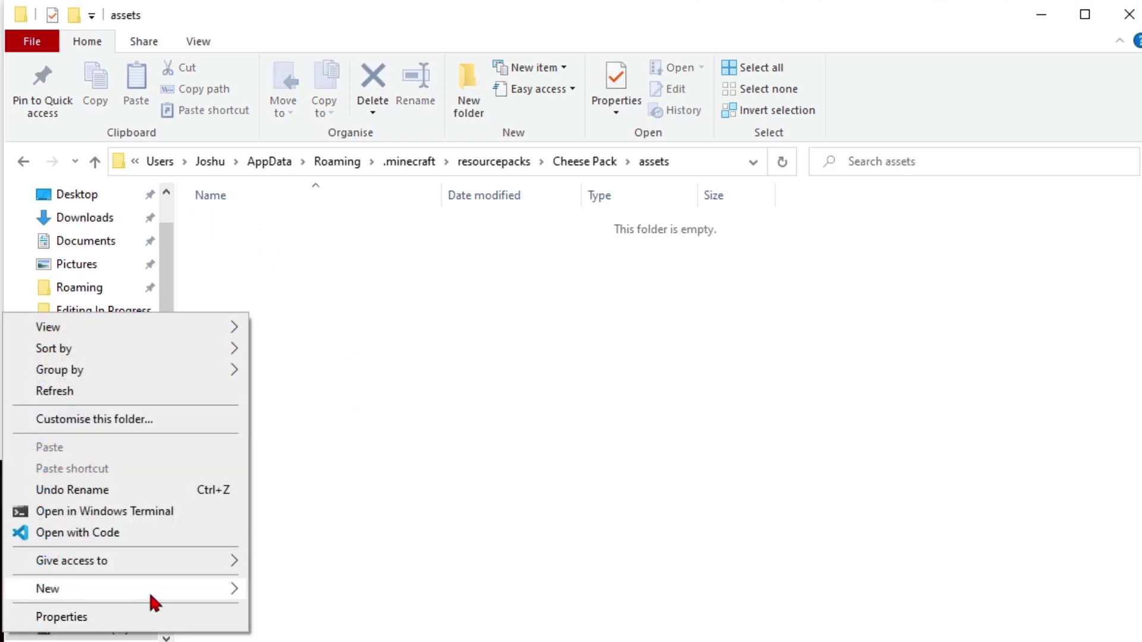
pyautogui.moveTo(148, 590)
pyautogui.click(355, 336)
pyautogui.write('minecraft')
pyautogui.press('Return')
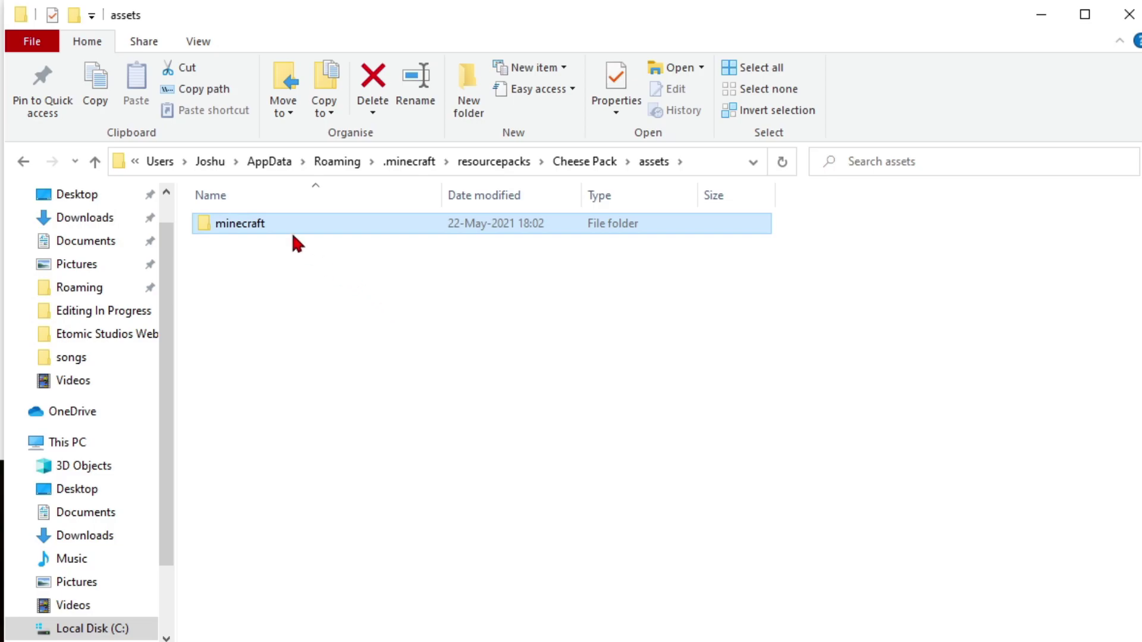
pyautogui.doubleClick(286, 223)
pyautogui.rightClick(232, 299)
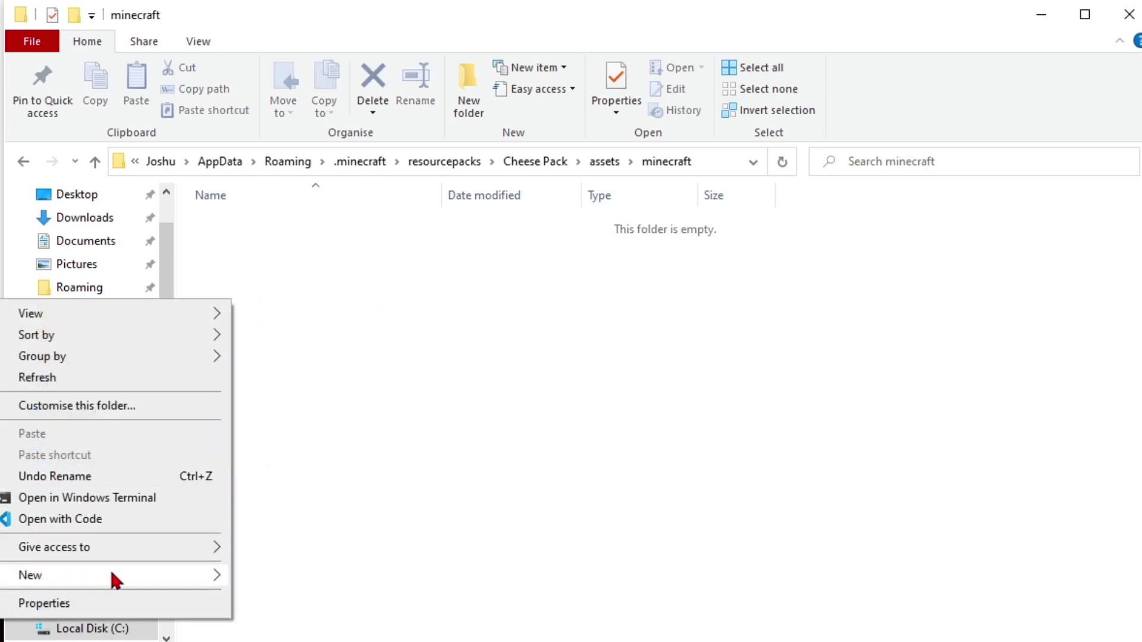
pyautogui.moveTo(113, 577)
pyautogui.click(318, 310)
pyautogui.write('textures')
pyautogui.press('Return')
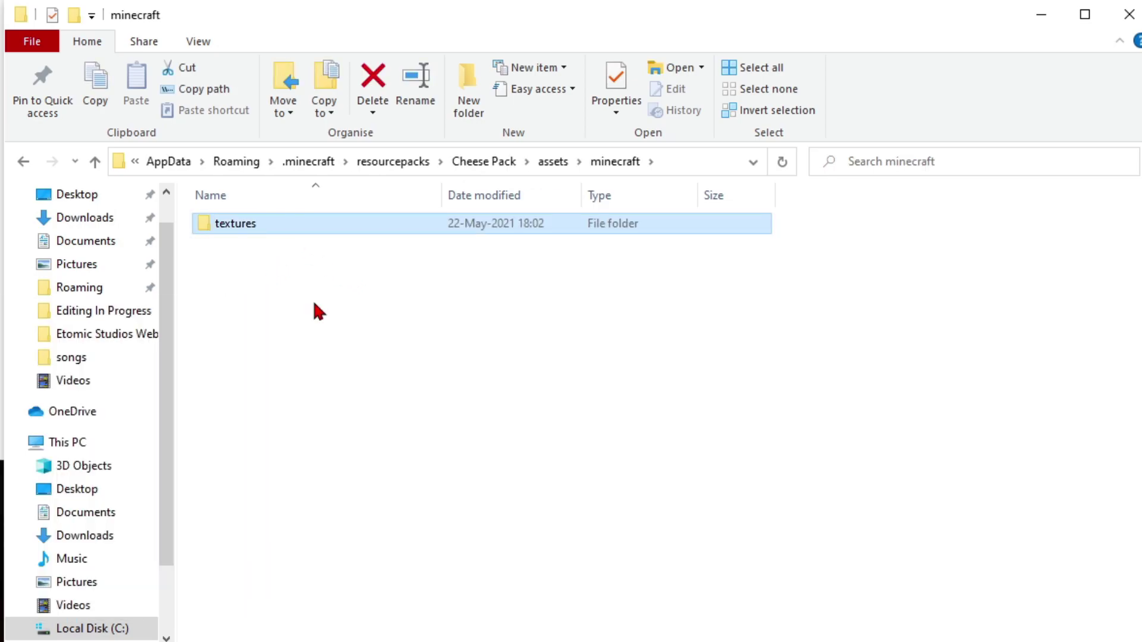
# Inside textures, add block and item folders
pyautogui.doubleClick(288, 229)
pyautogui.rightClick(256, 321)
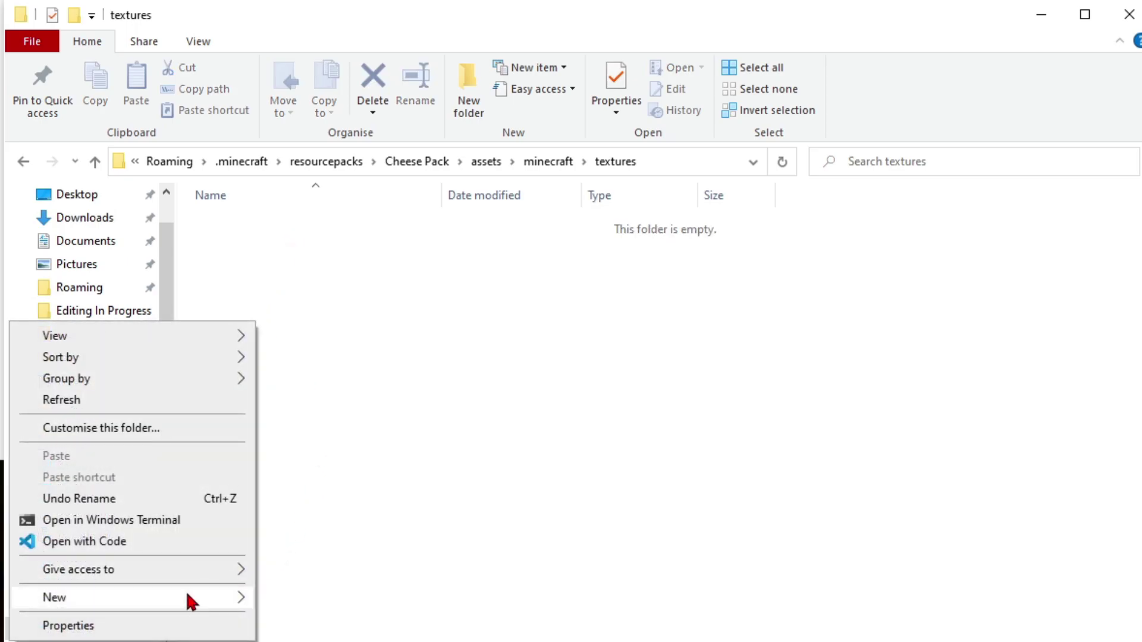
pyautogui.moveTo(190, 601)
pyautogui.click(358, 331)
pyautogui.write('block')
pyautogui.press('Return')
pyautogui.hotkey('ctrl', 'shift', 'n')
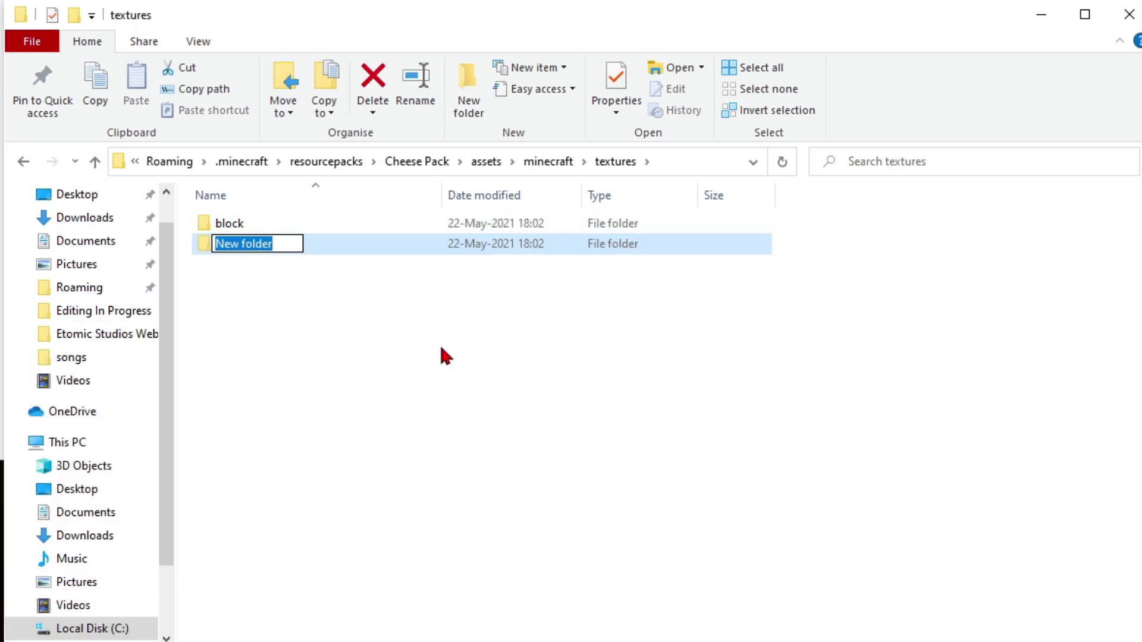
pyautogui.write('item')
pyautogui.click(296, 351)
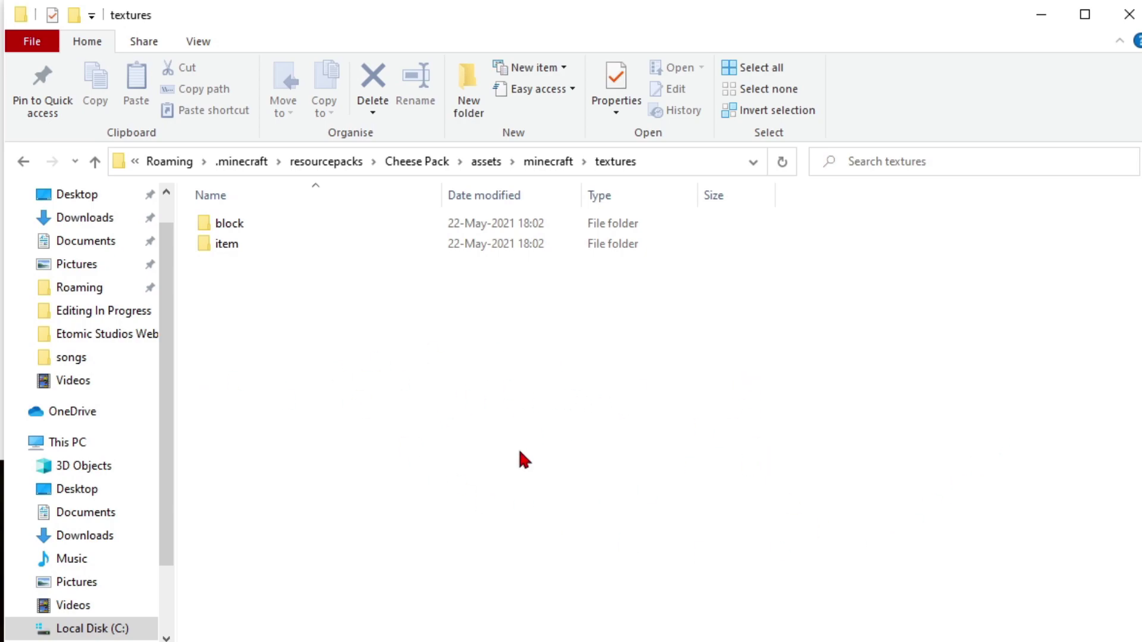
# Return to resourcepacks, select Cheese Pack, and copy the § colour code from the wiki
pyautogui.hotkey('alt', 'Up')
pyautogui.hotkey('alt', 'Up')
pyautogui.hotkey('alt', 'Up')
pyautogui.hotkey('alt', 'Up')
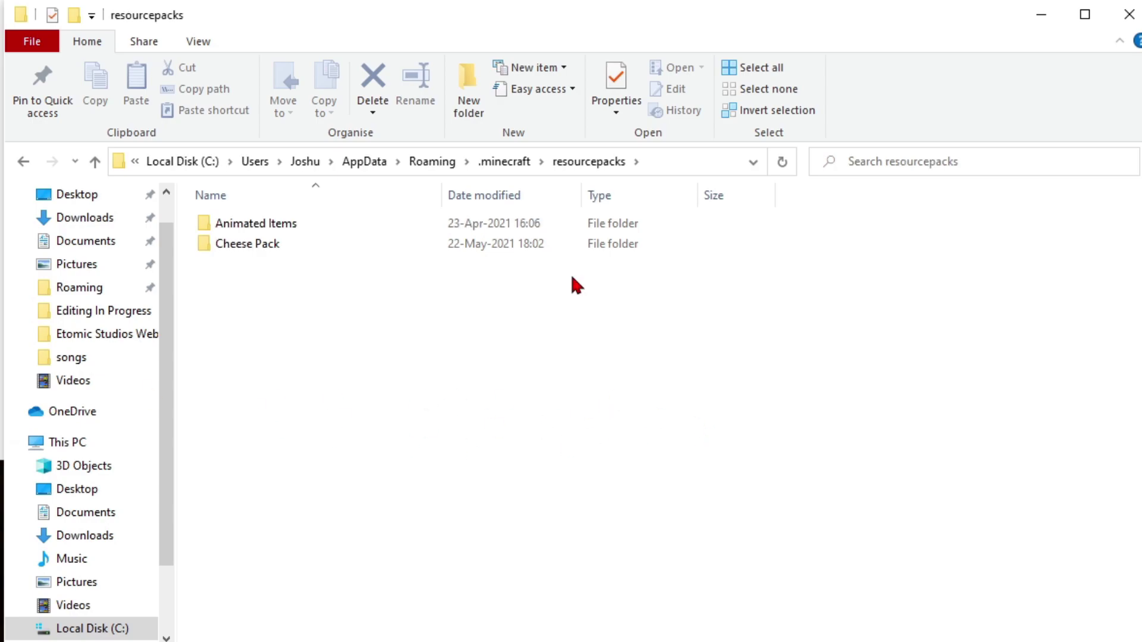
pyautogui.click(243, 251)
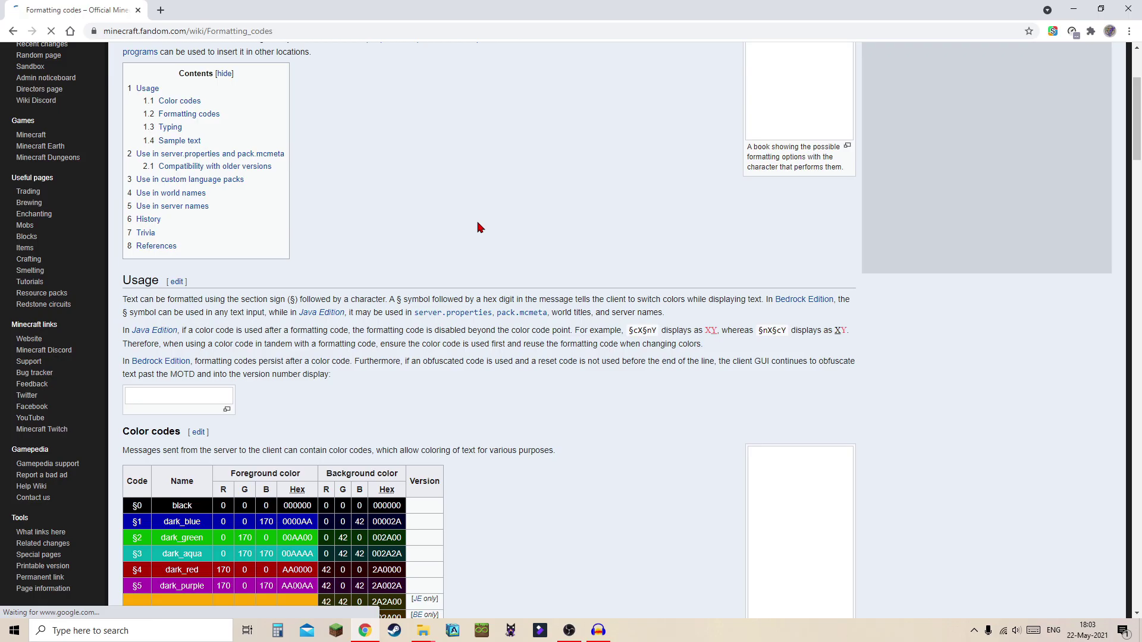
pyautogui.scroll(-5, 470, 244)
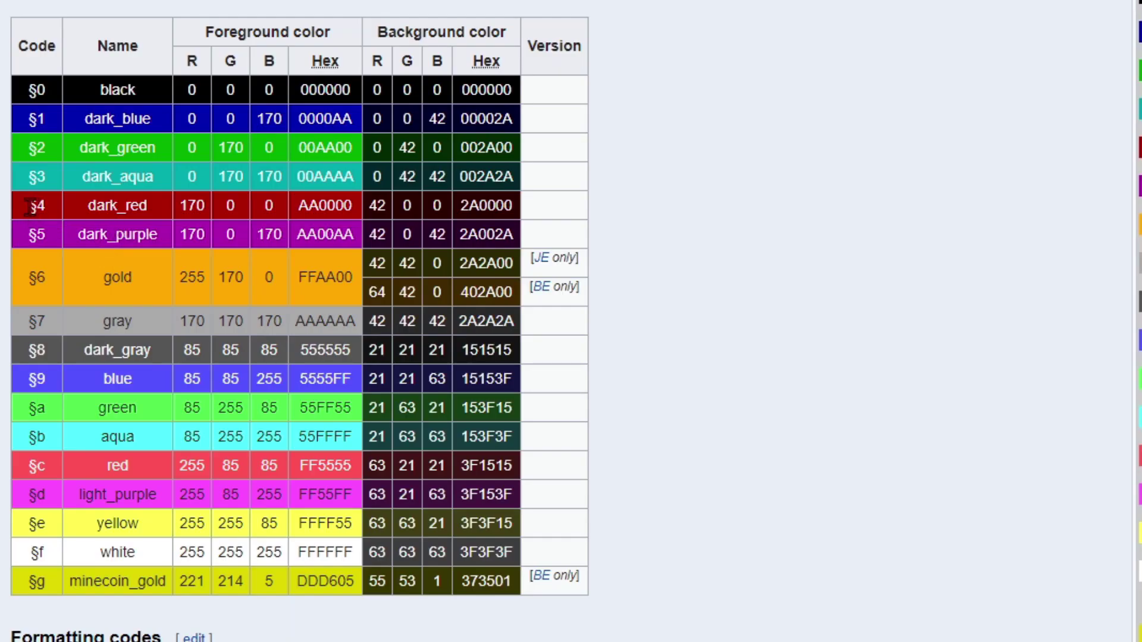
pyautogui.moveTo(26, 207); pyautogui.dragTo(53, 212)
pyautogui.hotkey('alt', 'Tab')
# Rename the folder to §6Cheese Pack by pasting the gold code before its name
pyautogui.rightClick(744, 151)
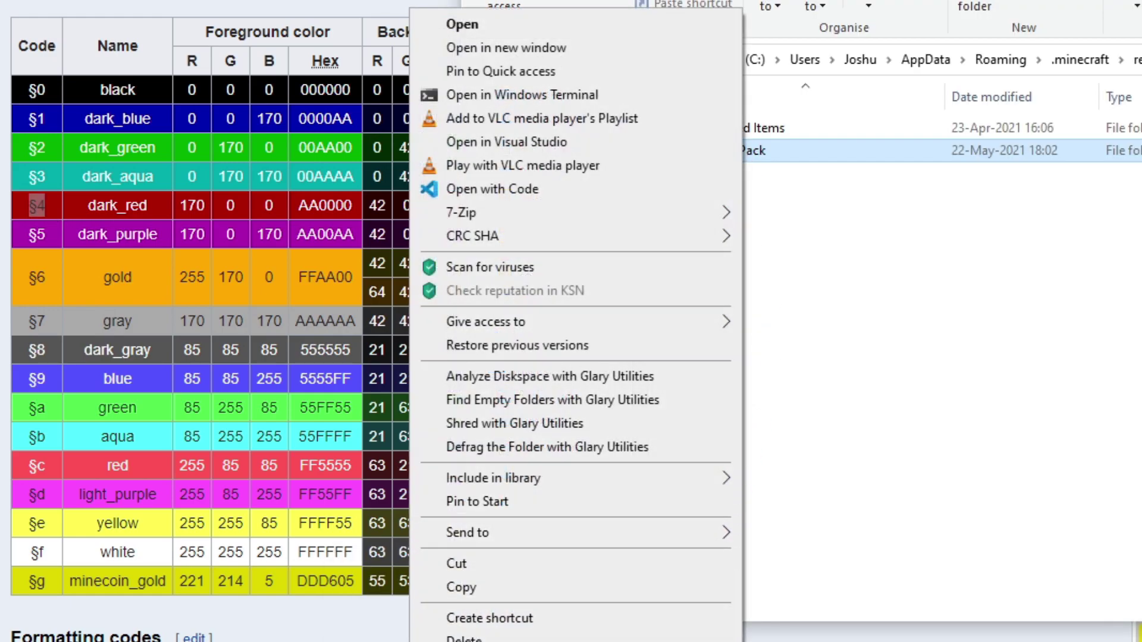
pyautogui.click(604, 641)
pyautogui.click(784, 342)
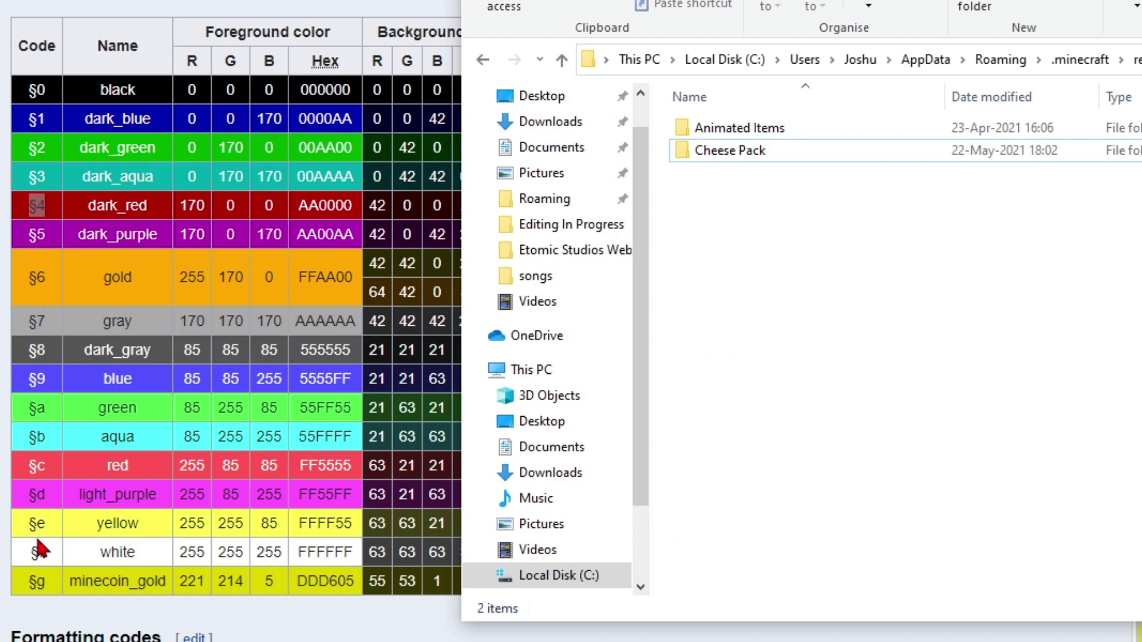
pyautogui.click(138, 292)
pyautogui.hotkey('alt', 'Tab')
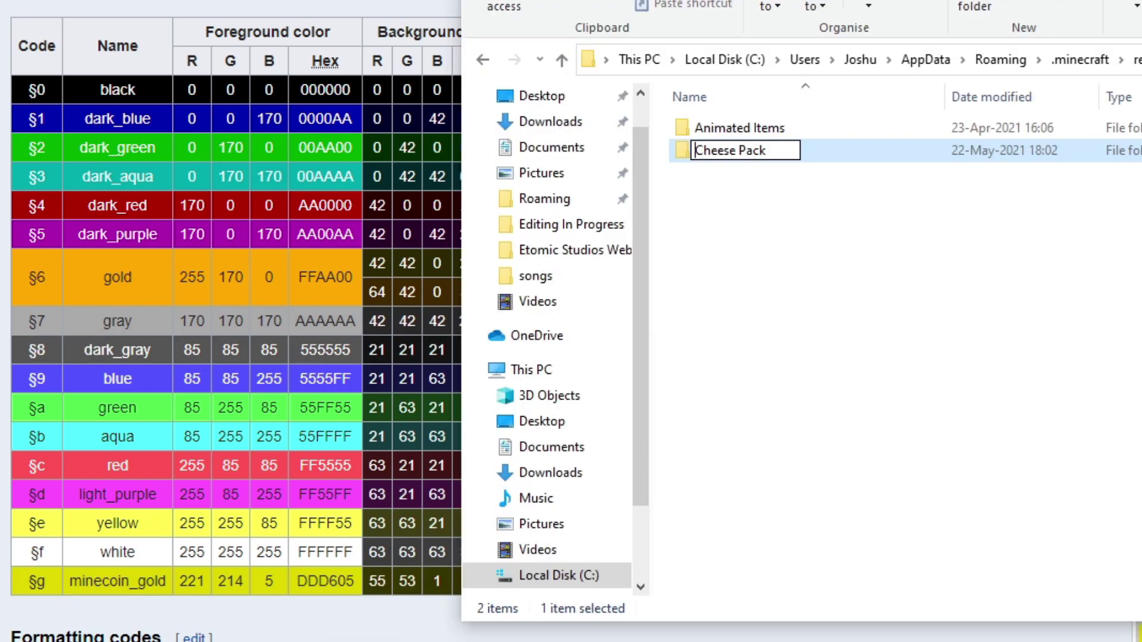
pyautogui.write('§6')
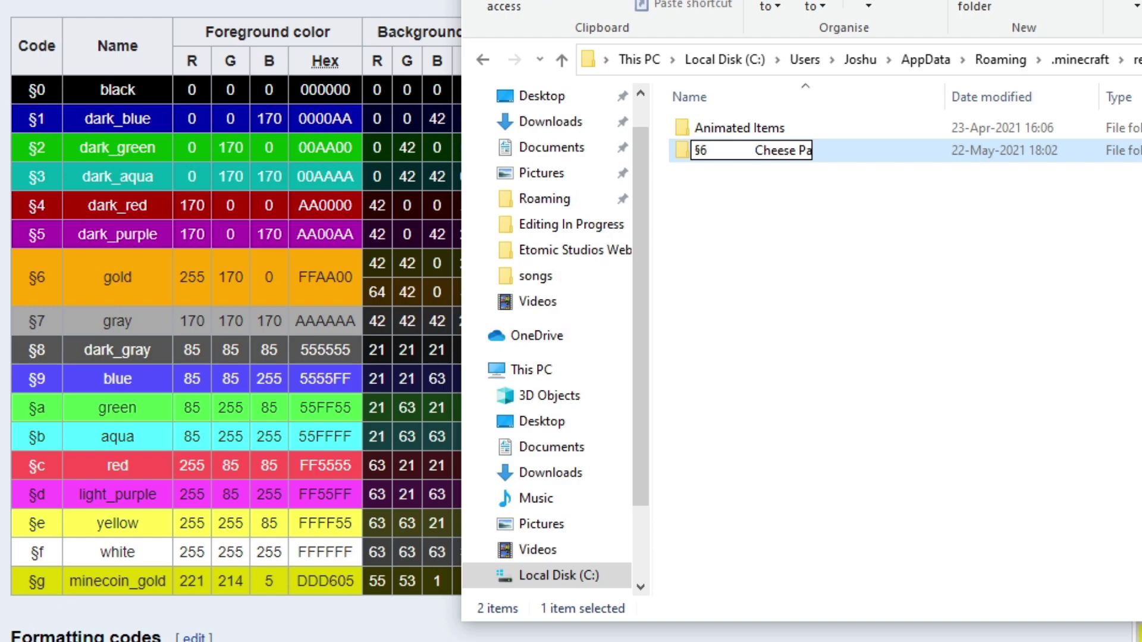
pyautogui.press('Delete')
pyautogui.press('Return')
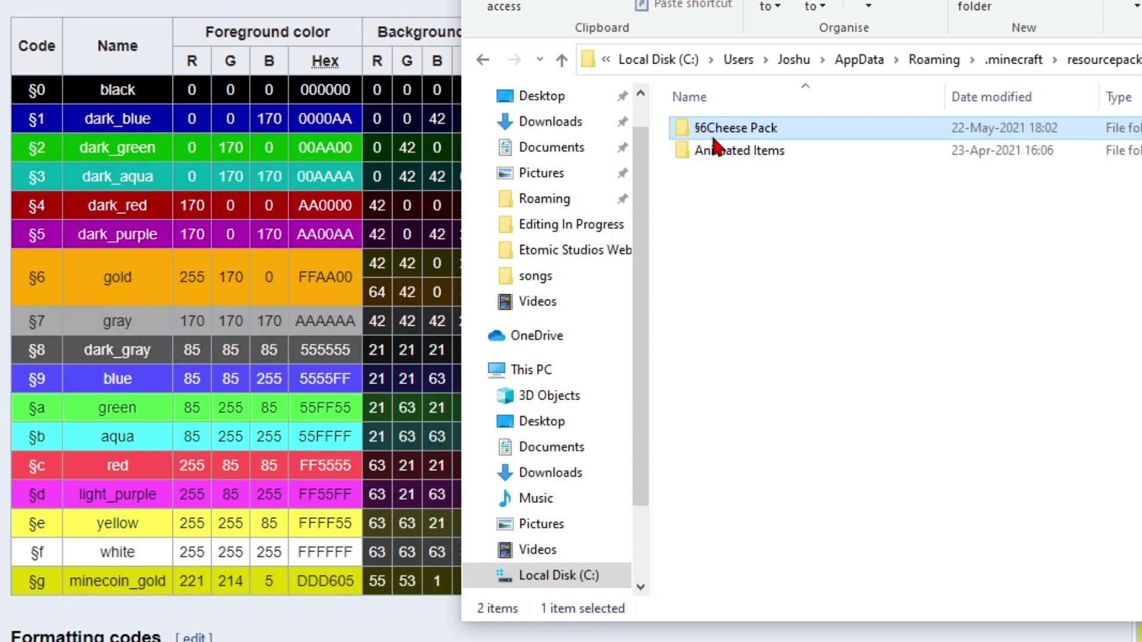
# In Minecraft, go to Options > Resource Packs and open the pack folder on disk
pyautogui.click(837, 224)
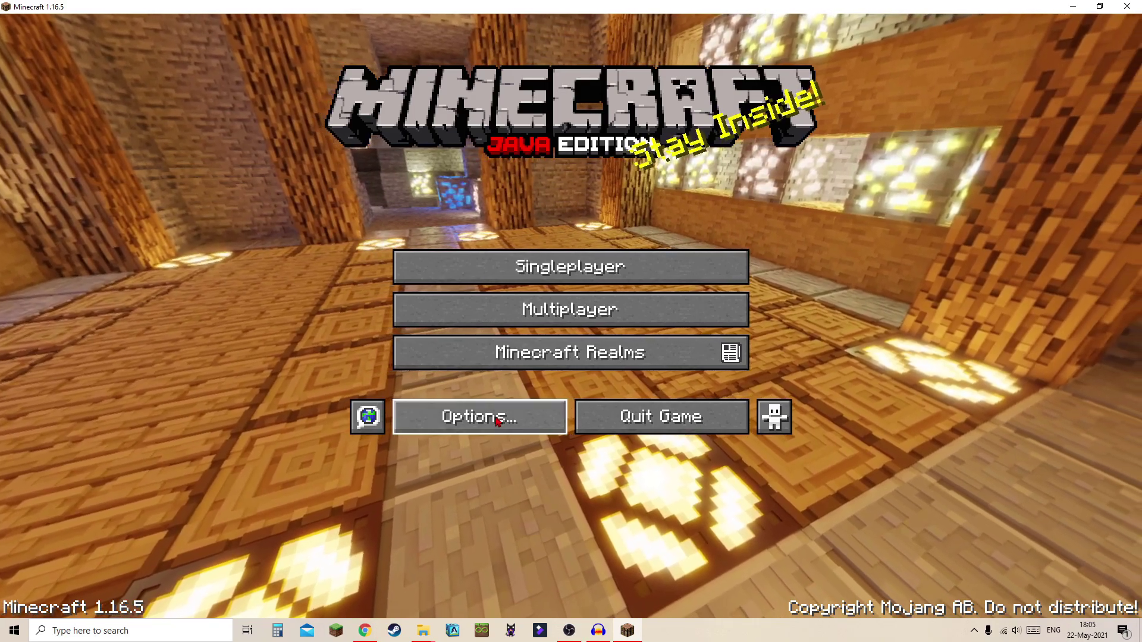
pyautogui.click(497, 421)
pyautogui.click(474, 339)
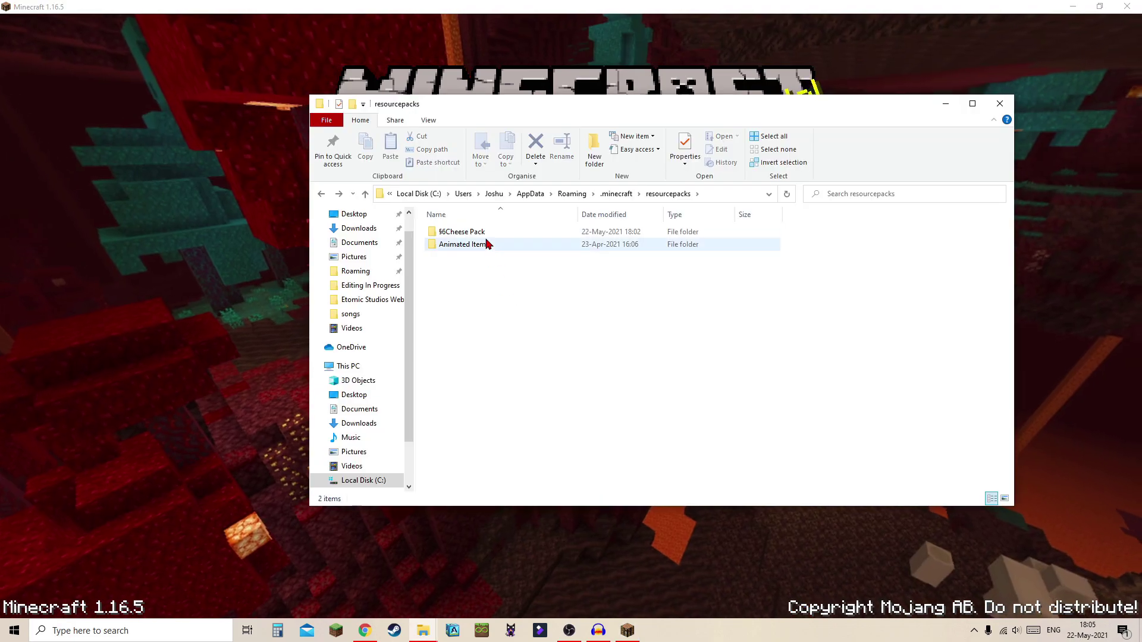
pyautogui.click(482, 232)
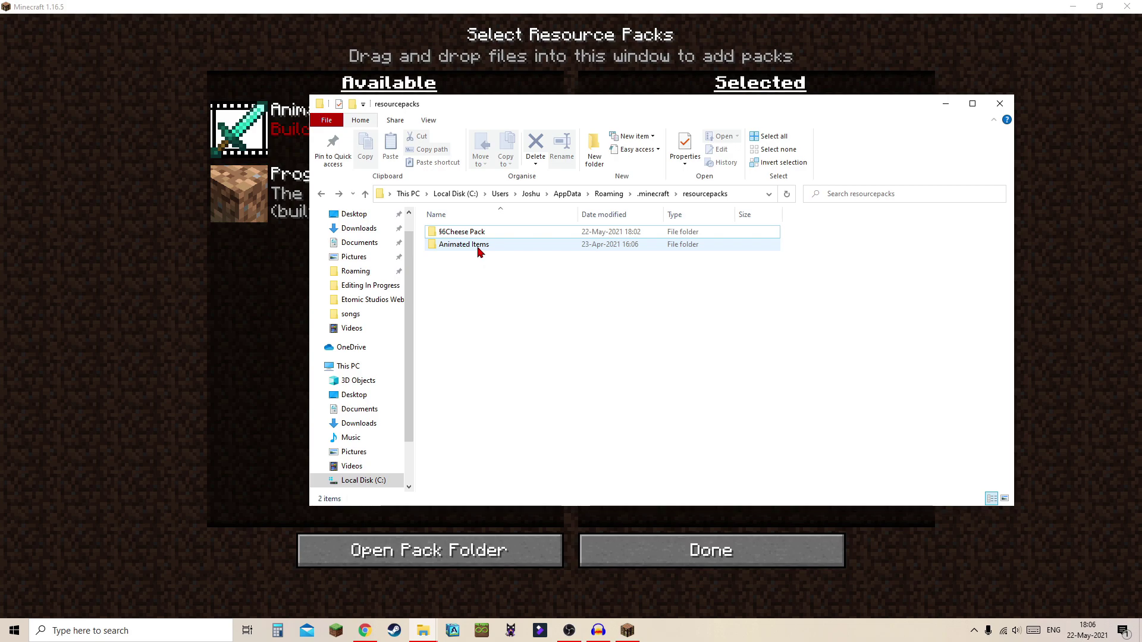
# Inspect the Animated Items pack files, then open the §6Cheese Pack folder
pyautogui.doubleClick(478, 248)
pyautogui.click(531, 247)
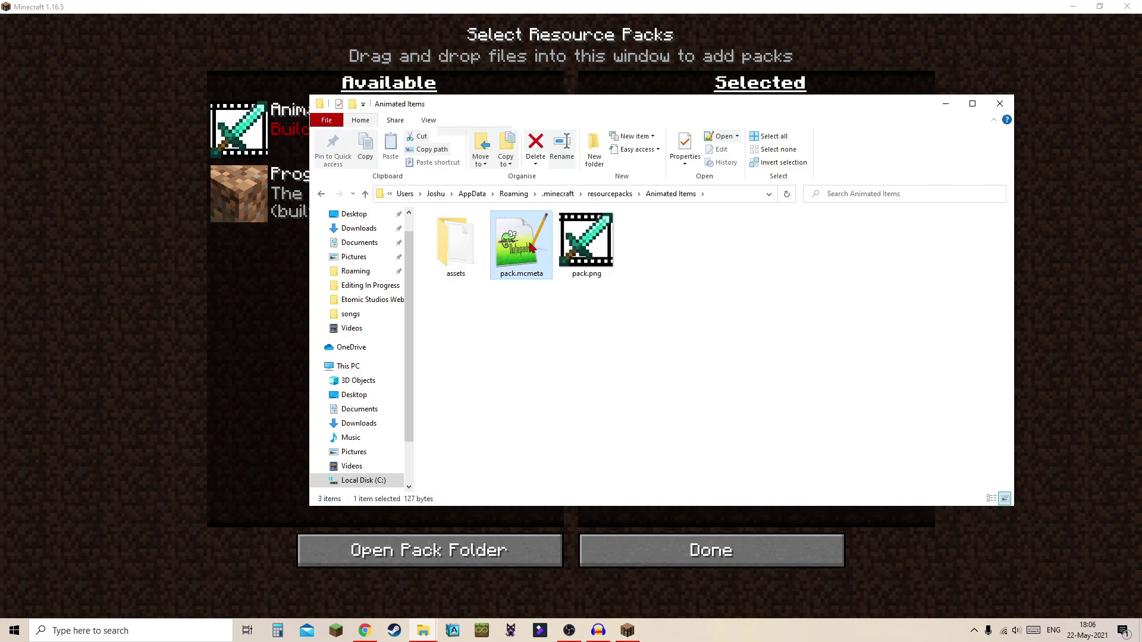
pyautogui.press('Right')
pyautogui.hotkey('alt', 'Left')
pyautogui.doubleClick(538, 229)
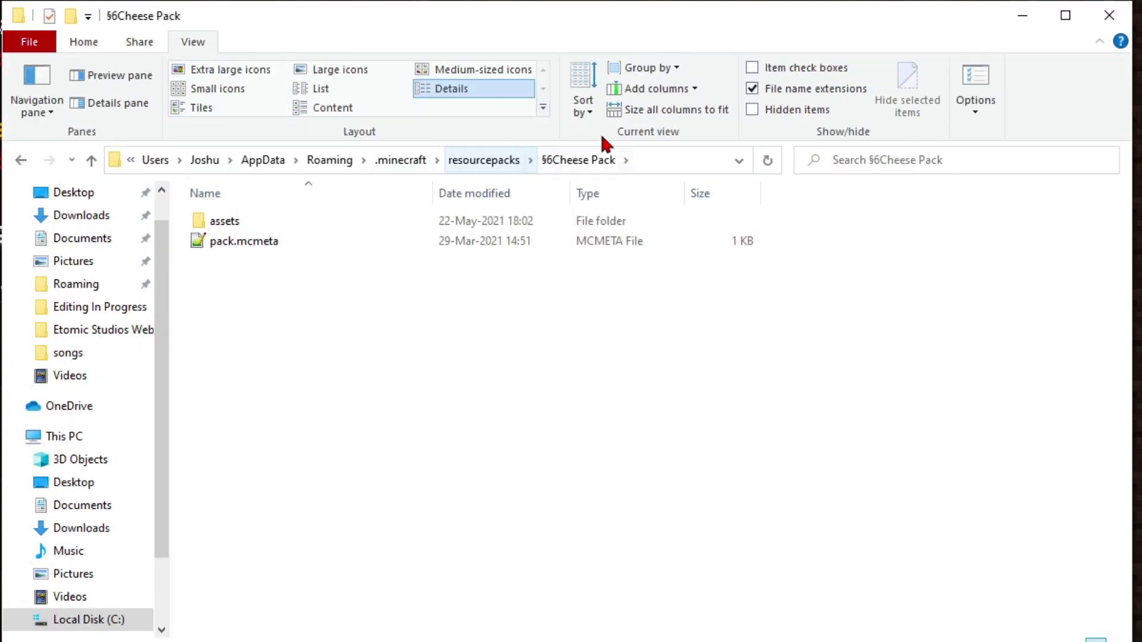
# Toggle file name extensions off and back on so they stay visible
pyautogui.click(817, 89)
pyautogui.click(815, 90)
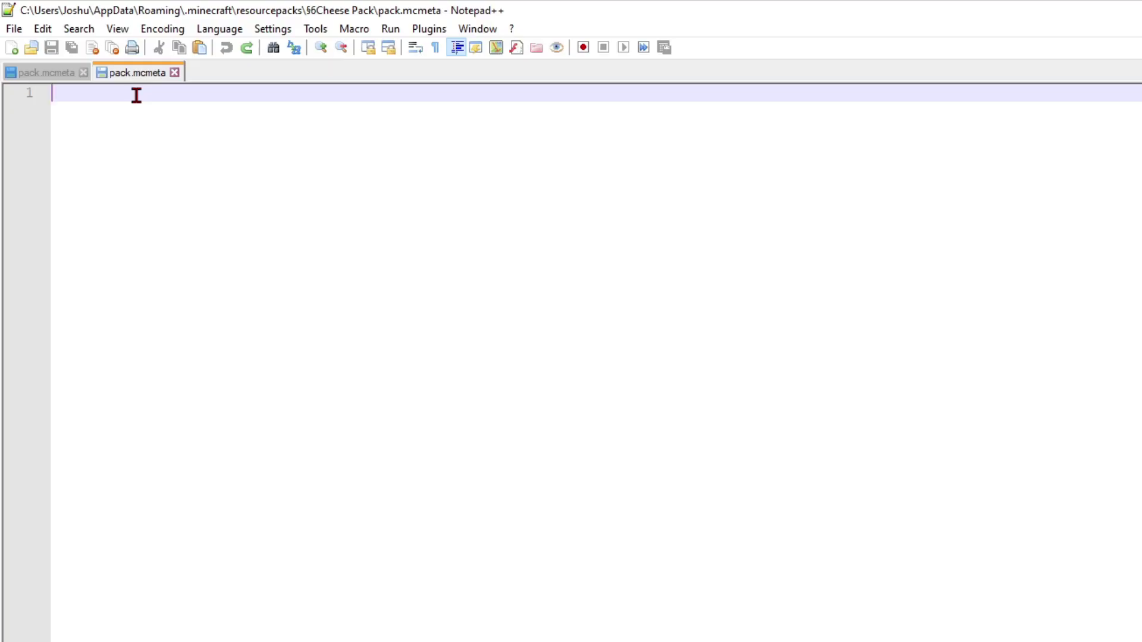
# Start pack.mcmeta with an empty pair of braces and an indented middle line, and save
pyautogui.write('{}')
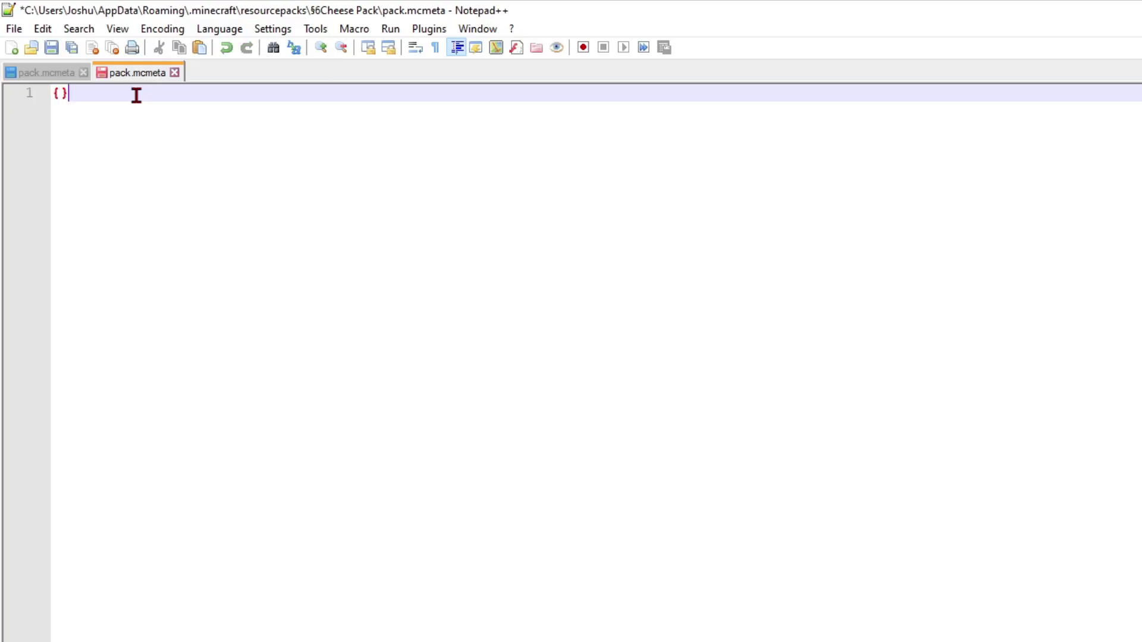
pyautogui.press('Left')
pyautogui.press('Return')
pyautogui.press('Return')
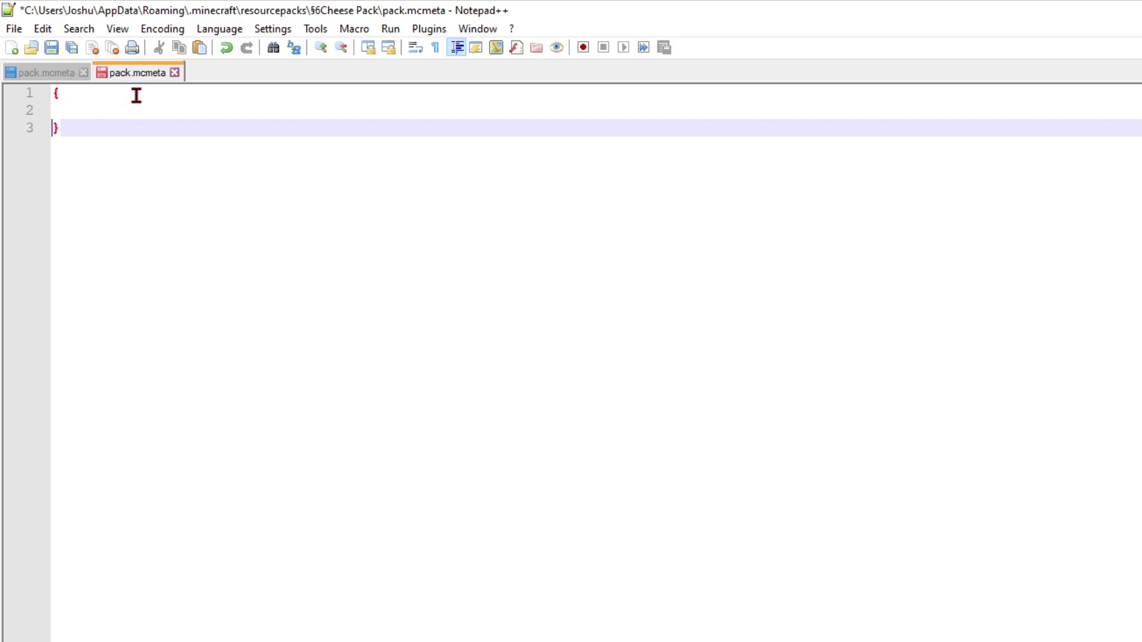
pyautogui.press('Up')
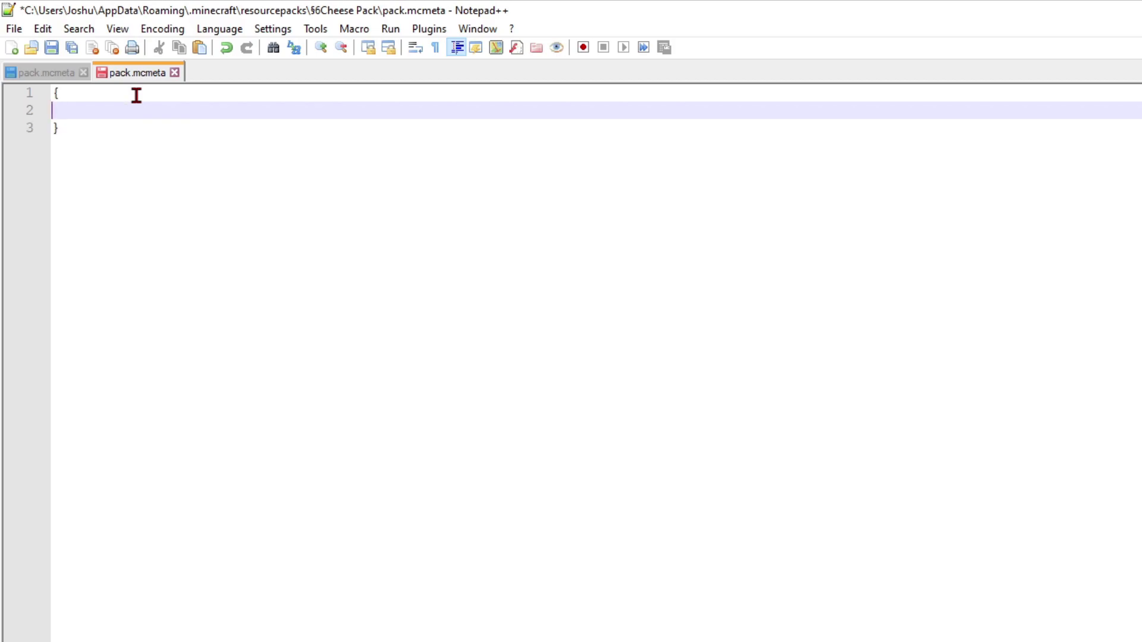
pyautogui.press('Tab')
pyautogui.hotkey('ctrl', 's')
# Add a "pack" object containing a "pack_format" key, and save
pyautogui.write('"pack')
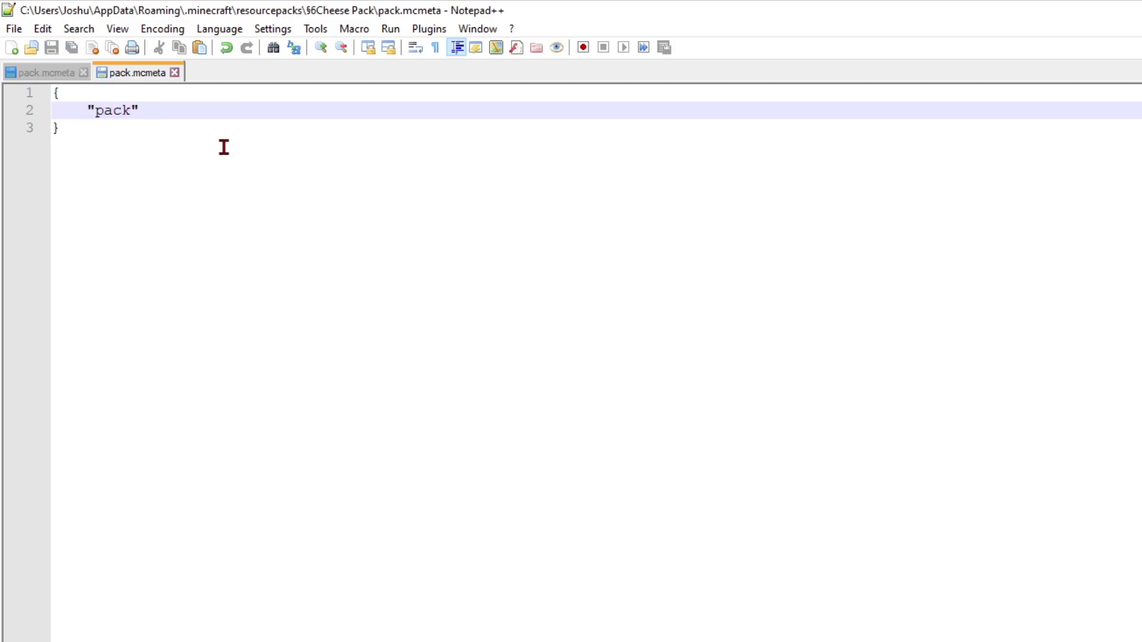
pyautogui.write('":{}')
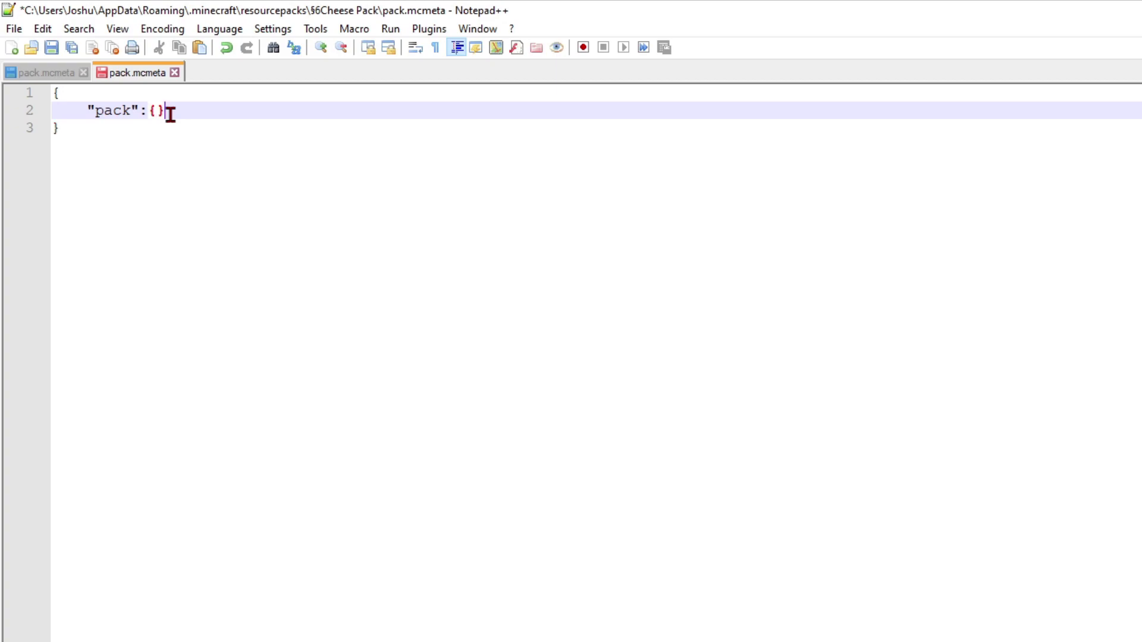
pyautogui.press('Return')
pyautogui.press('Return')
pyautogui.press('Up')
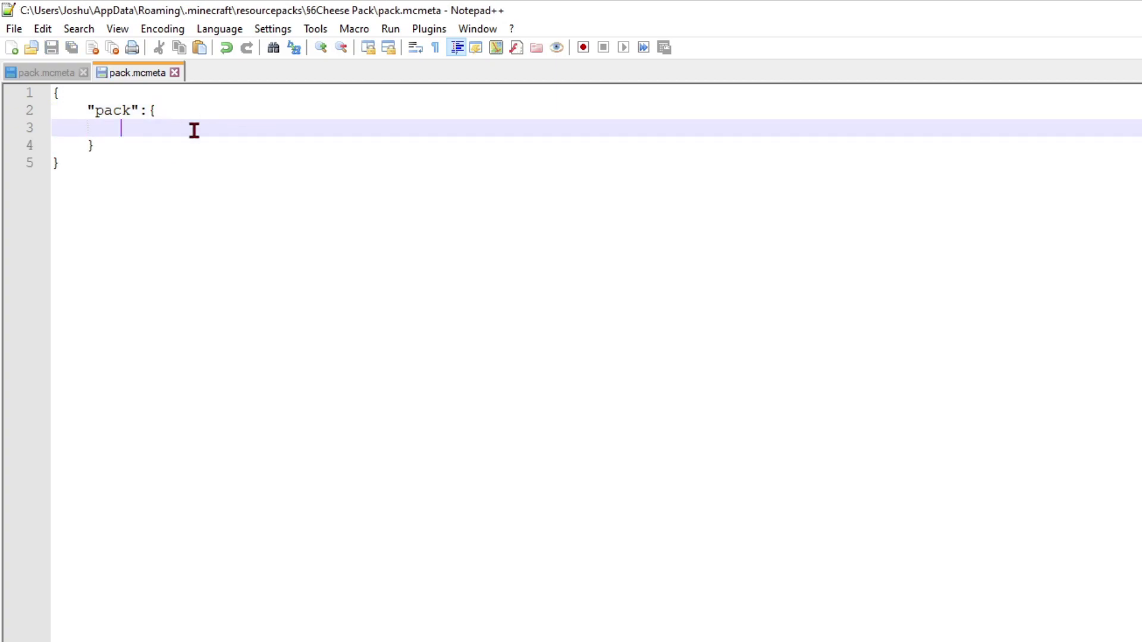
pyautogui.write('""')
pyautogui.press('Left')
pyautogui.write('pack_f')
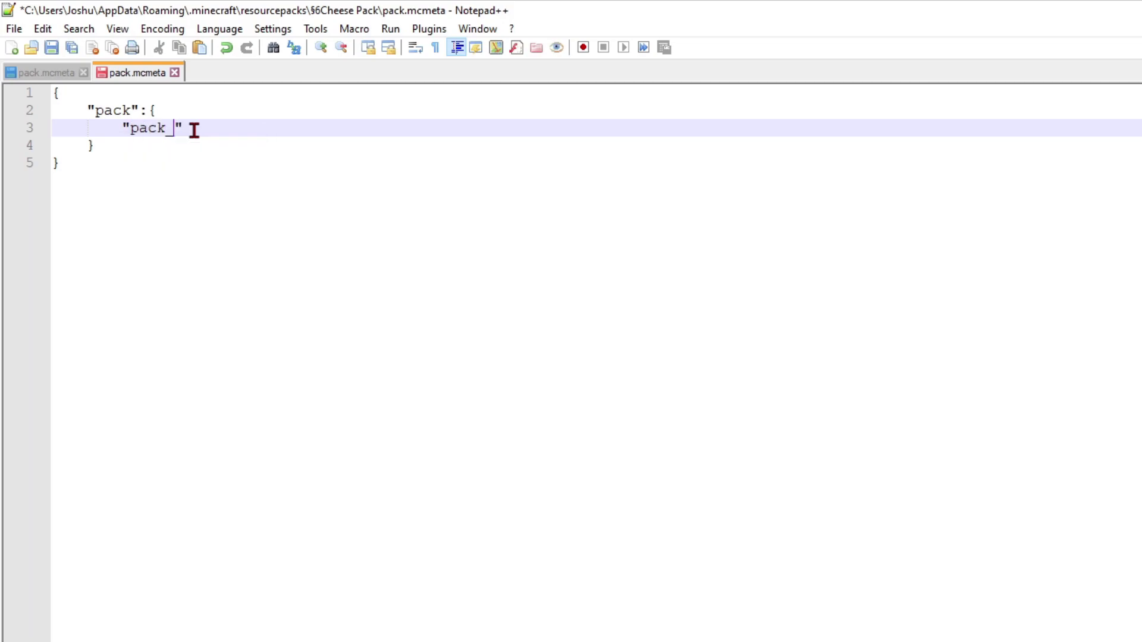
pyautogui.write('ormat')
pyautogui.hotkey('ctrl', 's')
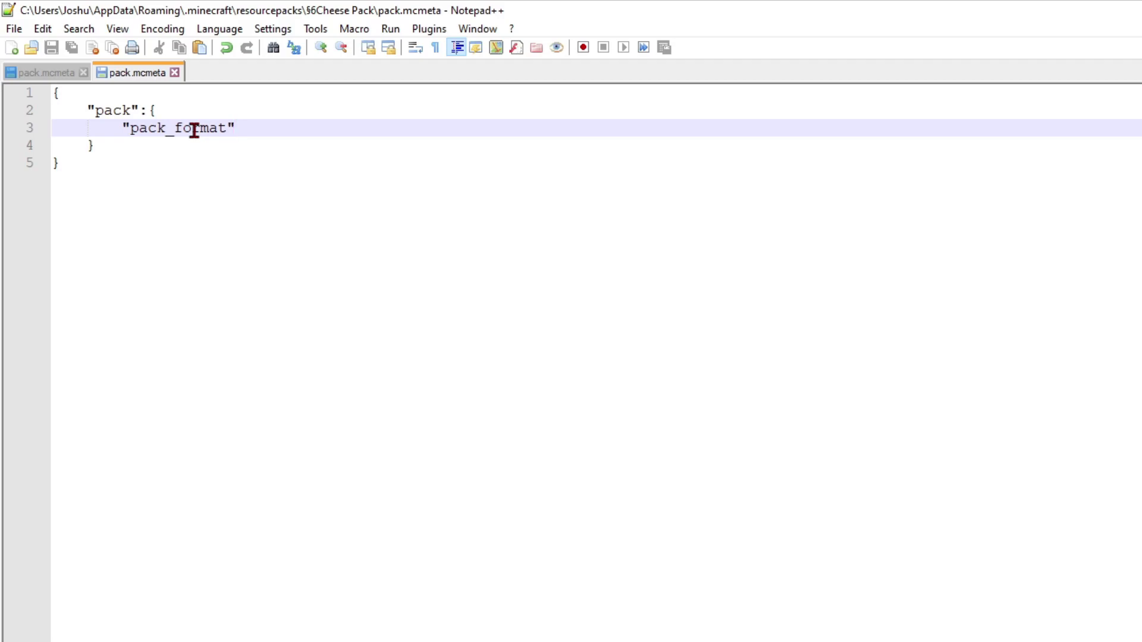
# Give pack_format the value 6 followed by a comma, and save
pyautogui.click(249, 131)
pyautogui.write(':')
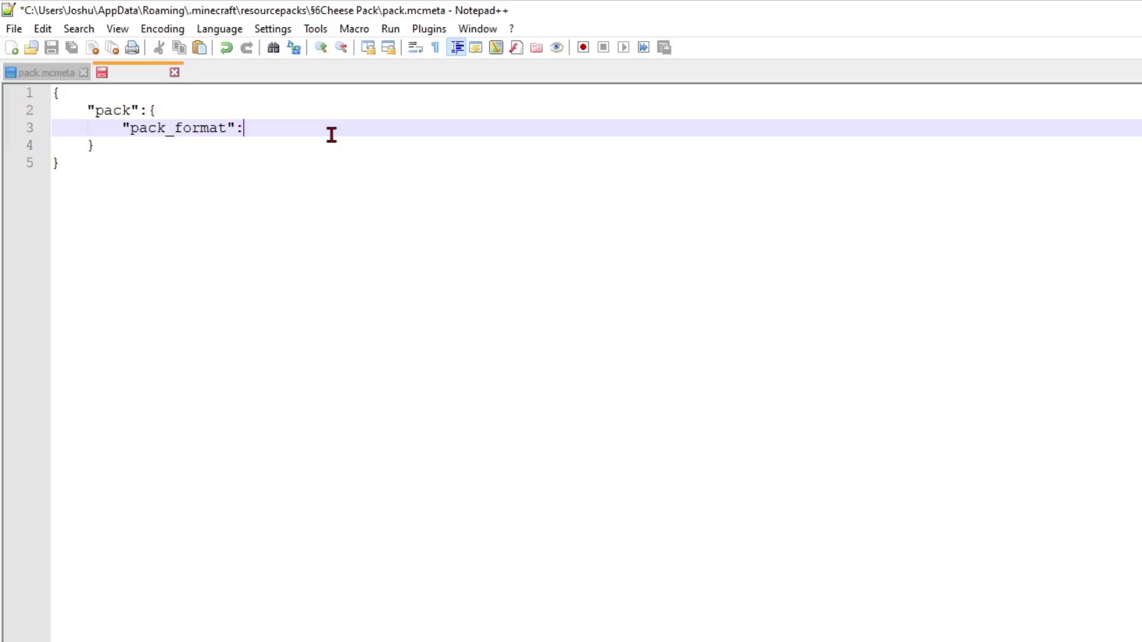
pyautogui.write(' 6')
pyautogui.hotkey('ctrl', 's')
pyautogui.doubleClick(258, 127)
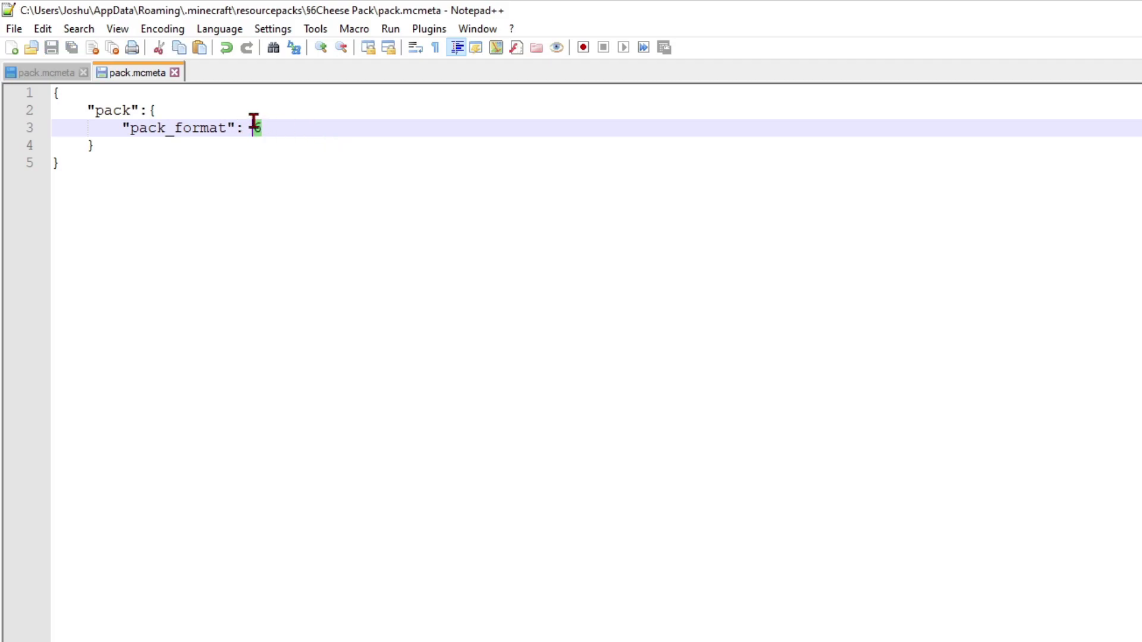
pyautogui.click(311, 129)
pyautogui.write(',')
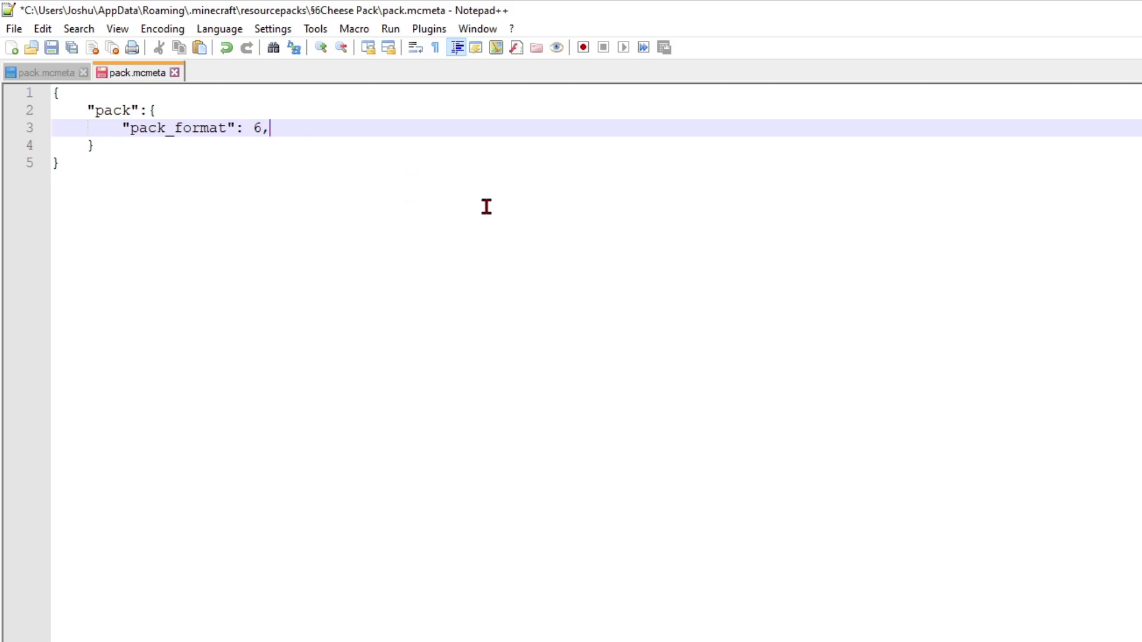
pyautogui.hotkey('ctrl', 's')
# Add "description": "This pack is about cheese" below pack_format and save the file
pyautogui.press('Return')
pyautogui.write('""')
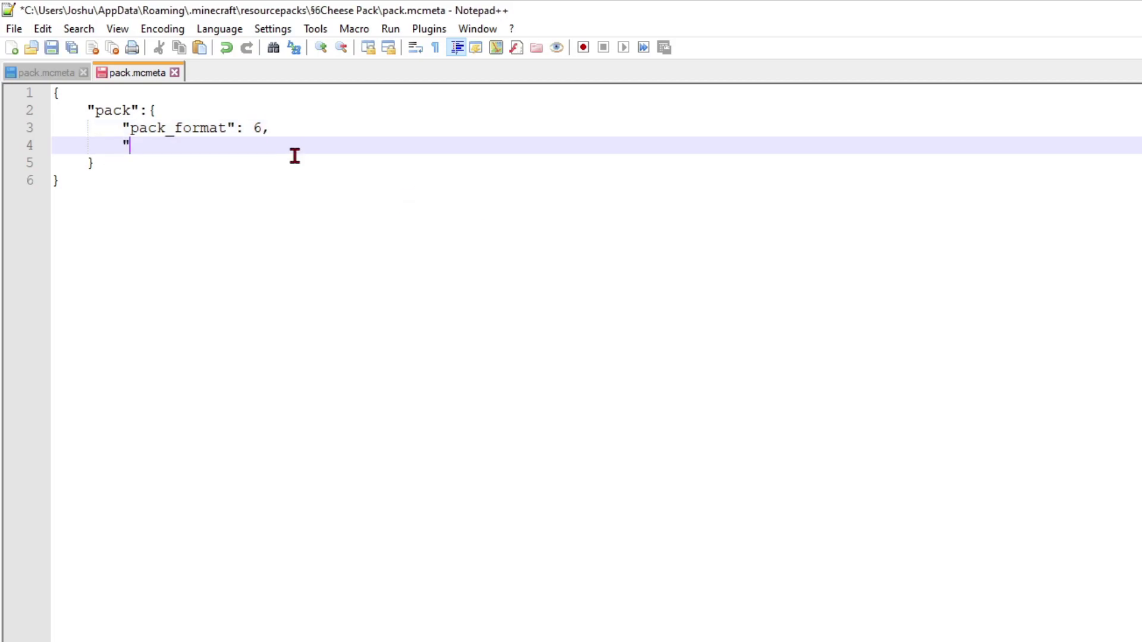
pyautogui.press('Left')
pyautogui.write('description"')
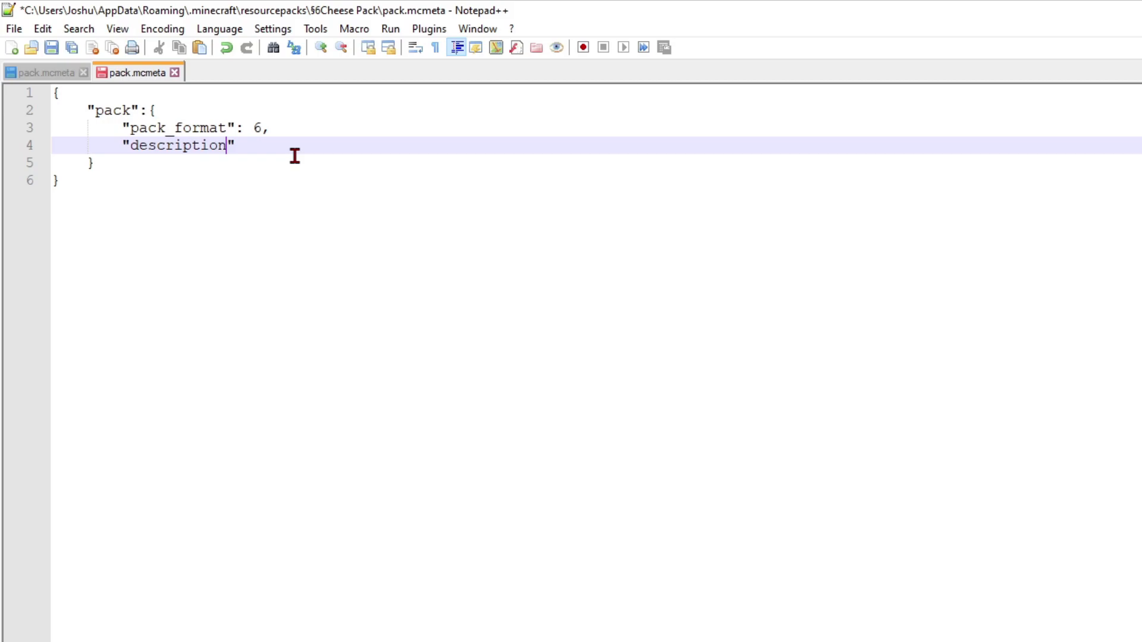
pyautogui.write(': ""')
pyautogui.hotkey('ctrl', 's')
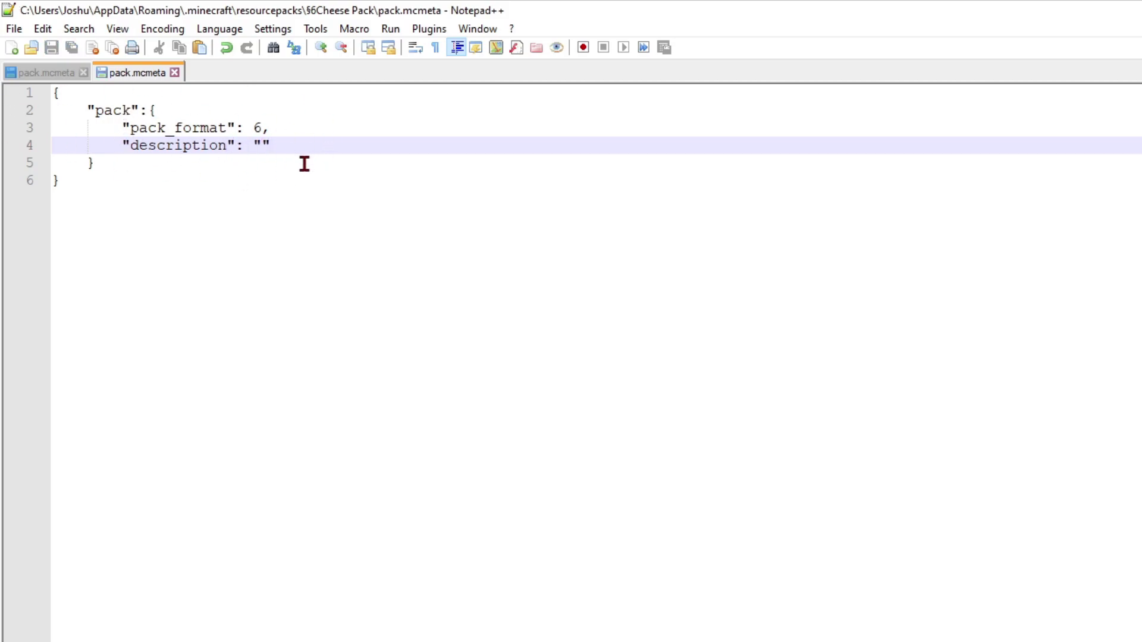
pyautogui.press('Left')
pyautogui.write('This pack is a')
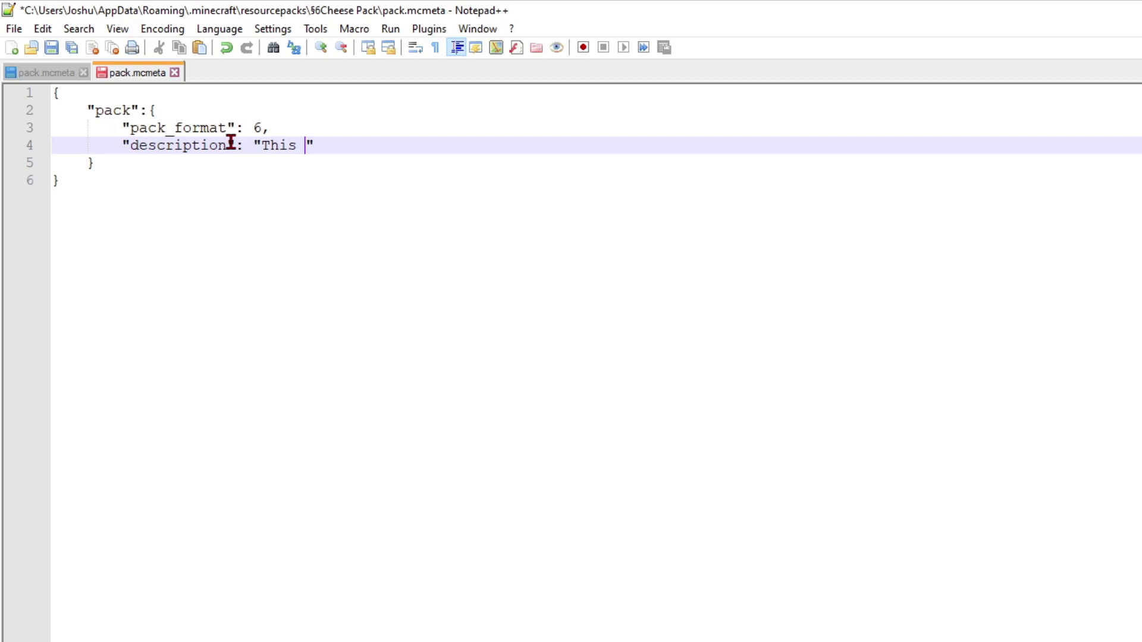
pyautogui.write('bout cheese')
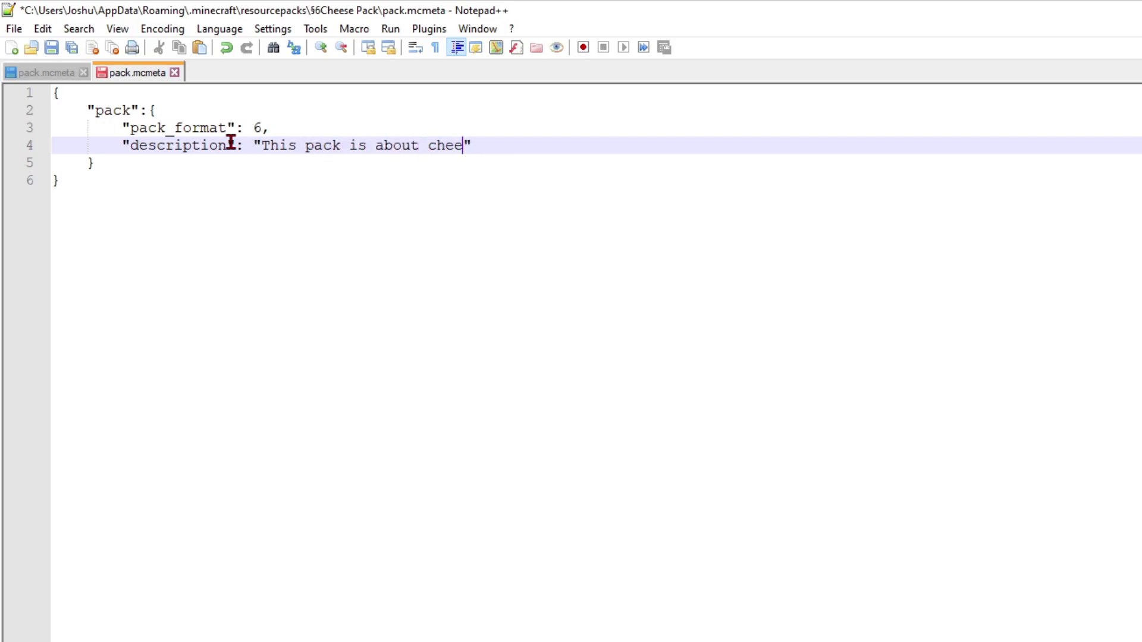
pyautogui.hotkey('ctrl', 's')
pyautogui.click(173, 194)
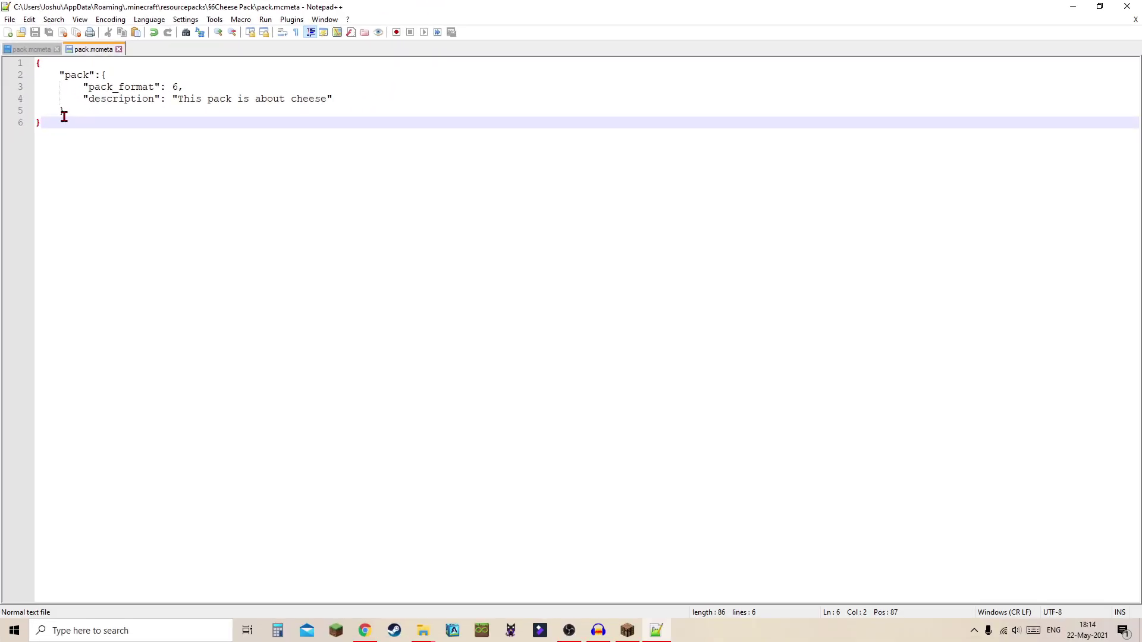
# Find the §4 dark_red code in the wiki's Minecraft colour-code table
pyautogui.click(630, 634)
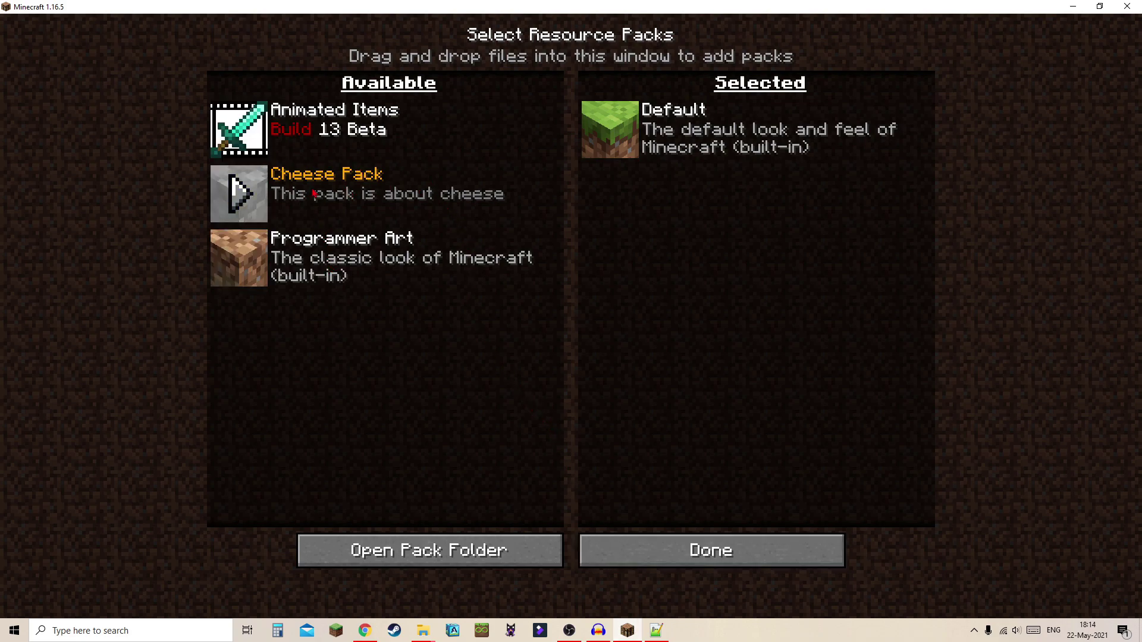
pyautogui.click(365, 631)
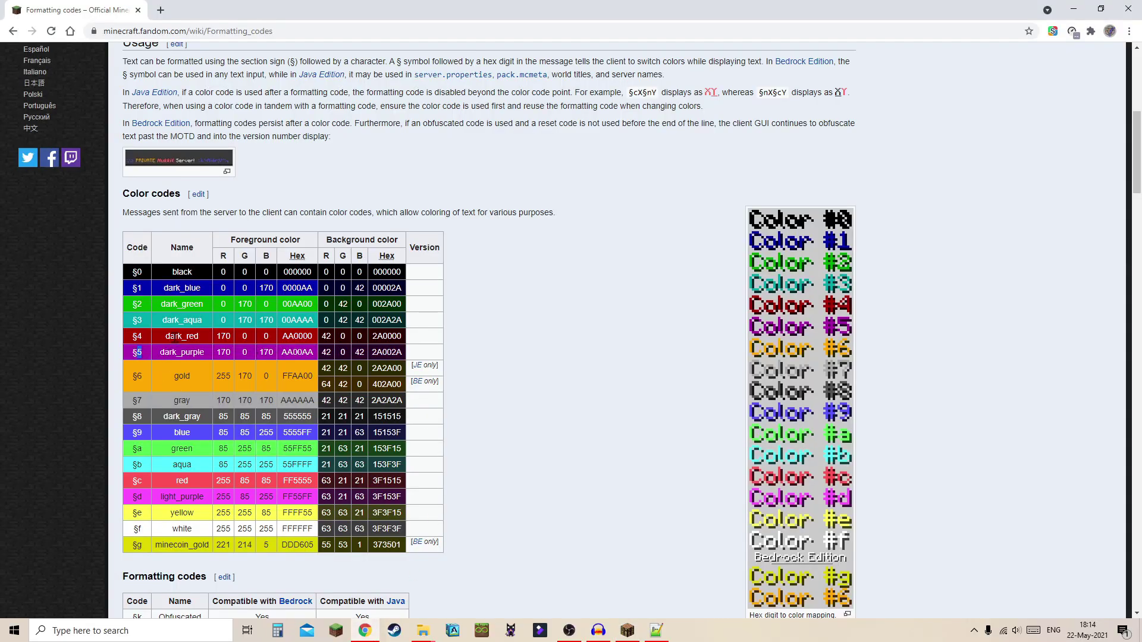
pyautogui.moveTo(133, 337); pyautogui.dragTo(151, 340)
pyautogui.click(437, 368)
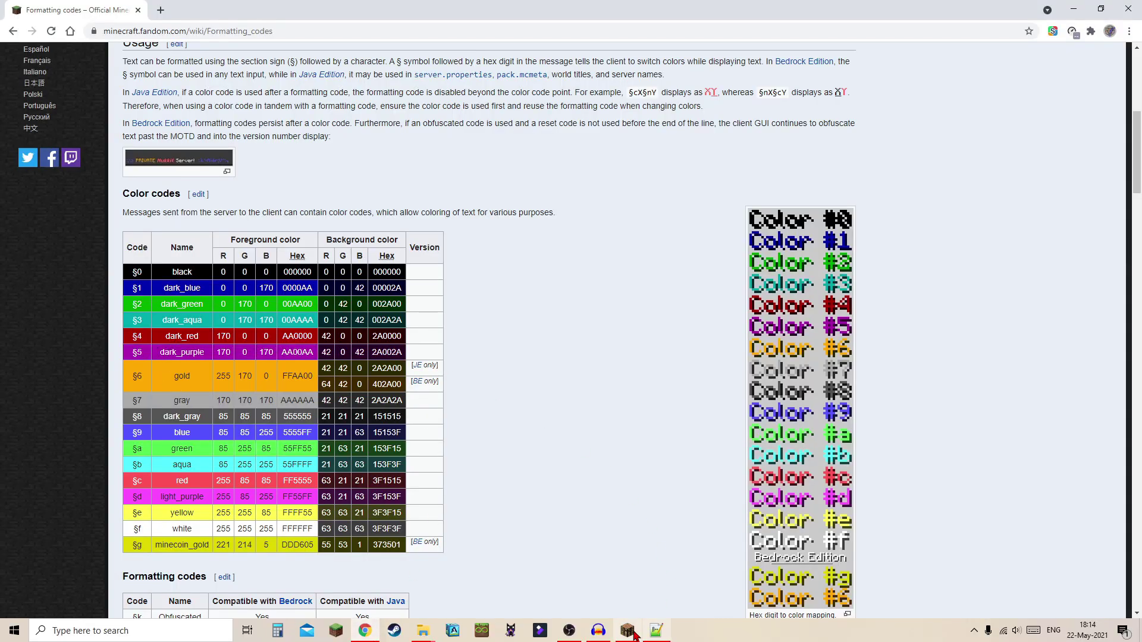
# Prefix the pack.mcmeta description with §4 and check it shows red in Minecraft
pyautogui.click(656, 631)
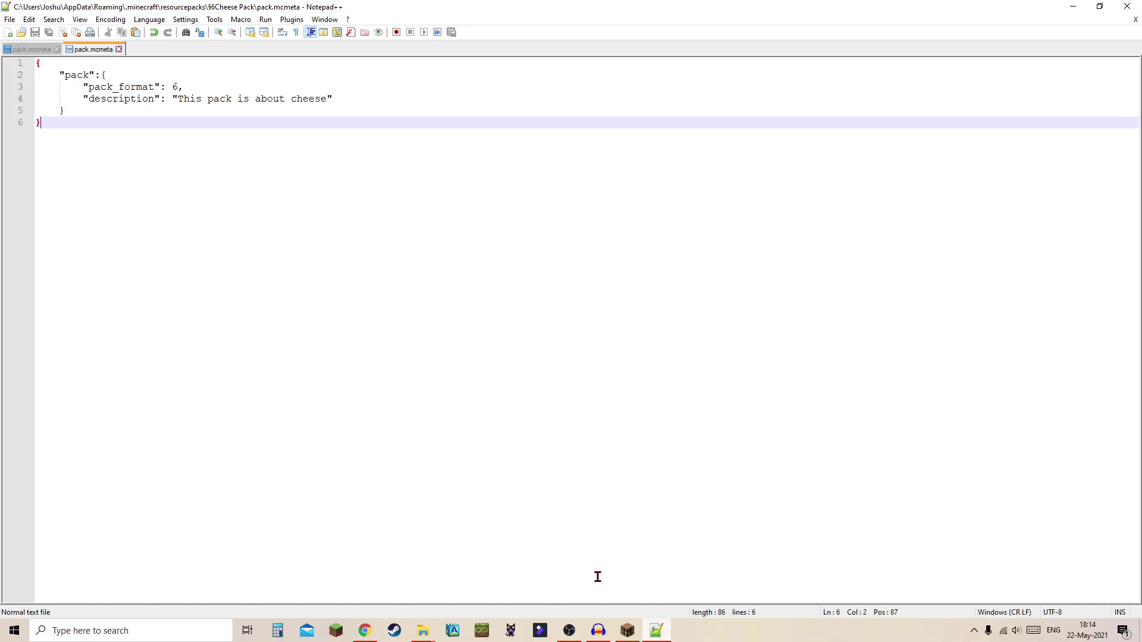
pyautogui.click(176, 99)
pyautogui.write('§4')
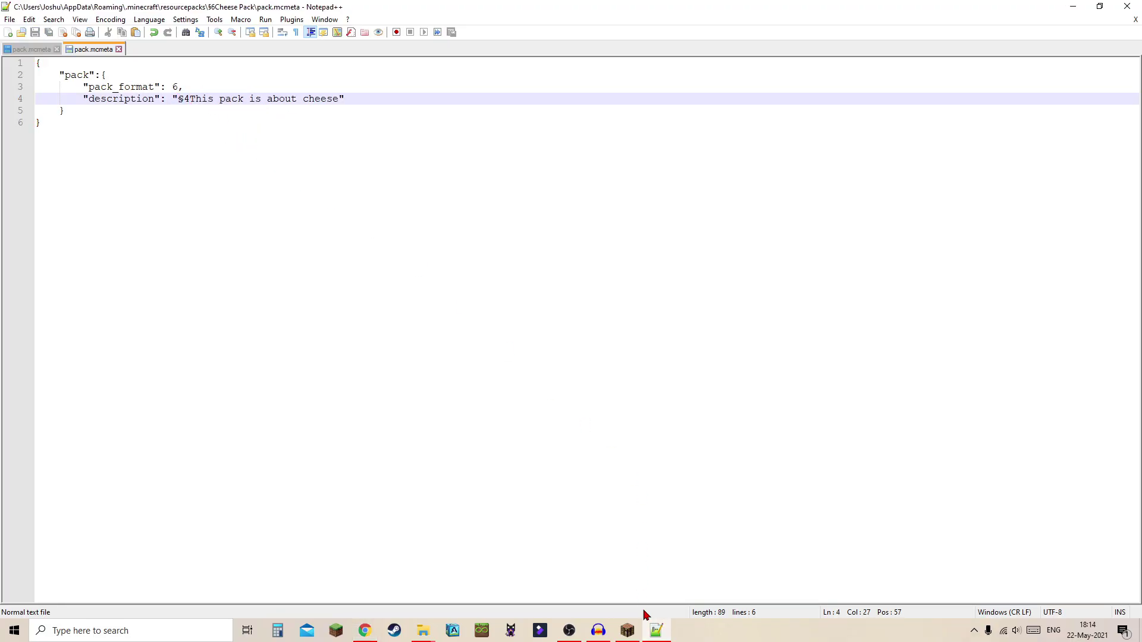
pyautogui.click(628, 632)
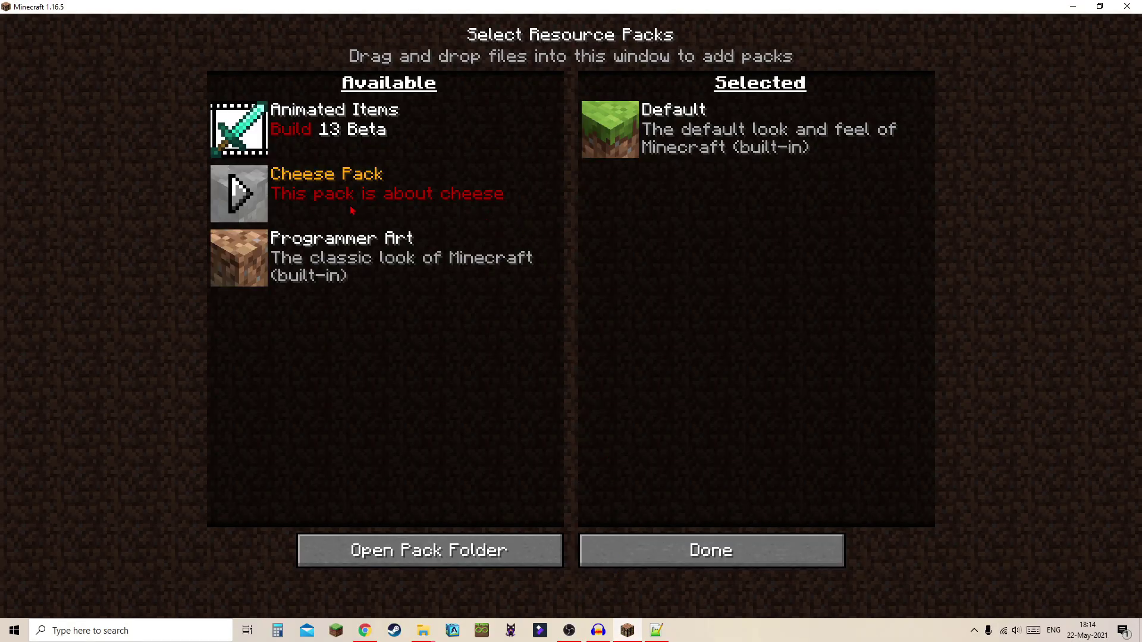
pyautogui.hotkey('alt', 'Tab')
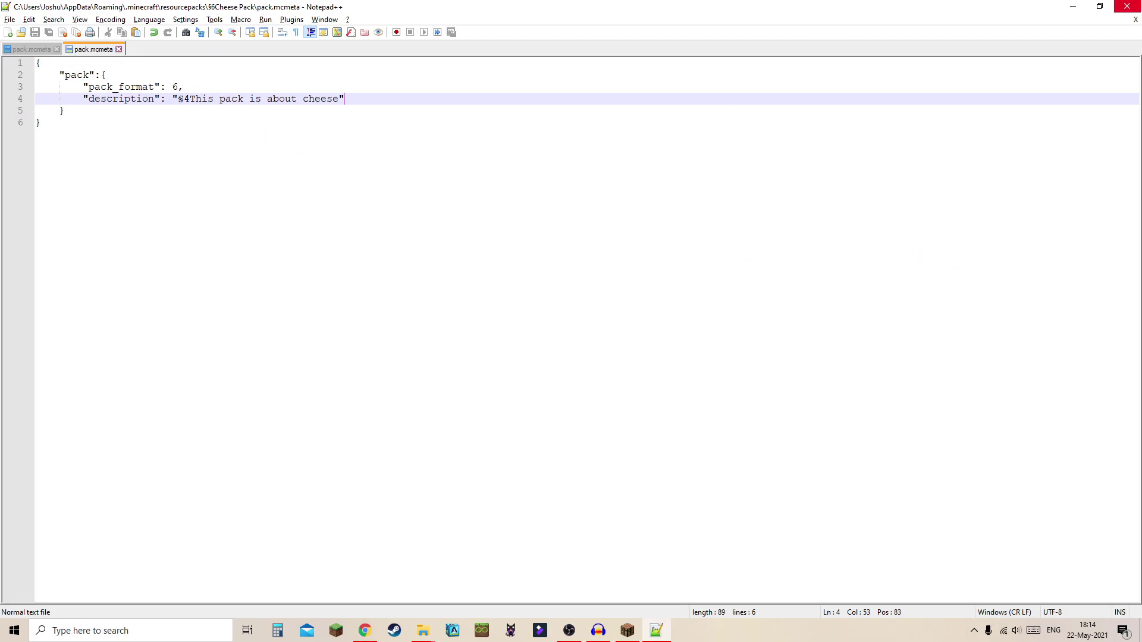
pyautogui.hotkey('alt', 'Tab')
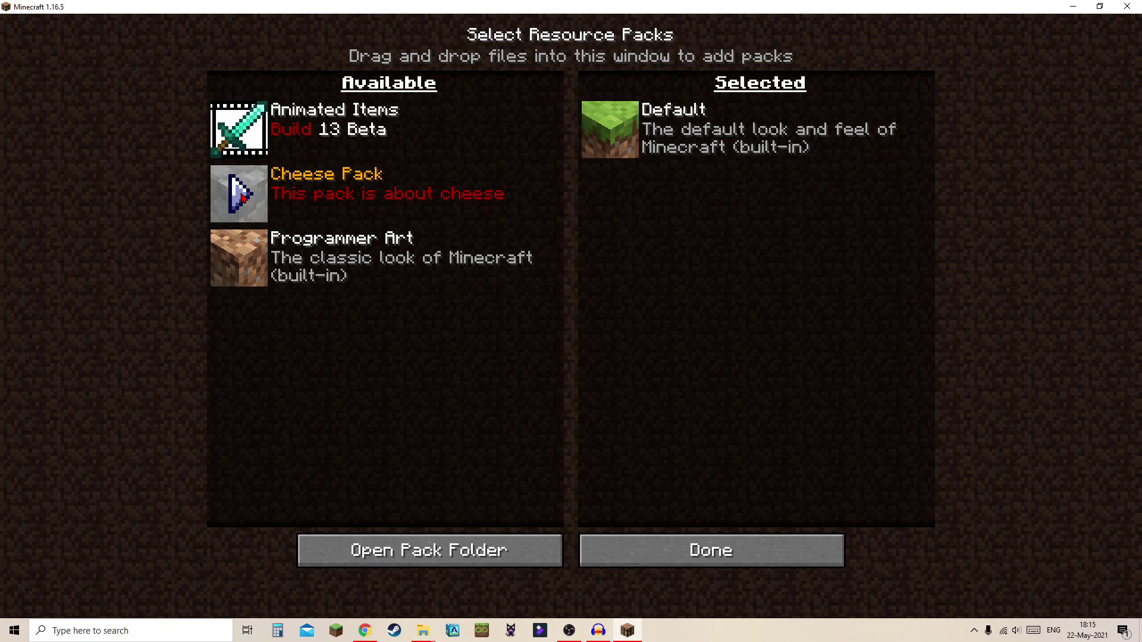
# Move Cheese Pack to the selected packs, apply it, and load the first singleplayer world
pyautogui.click(242, 198)
pyautogui.click(726, 551)
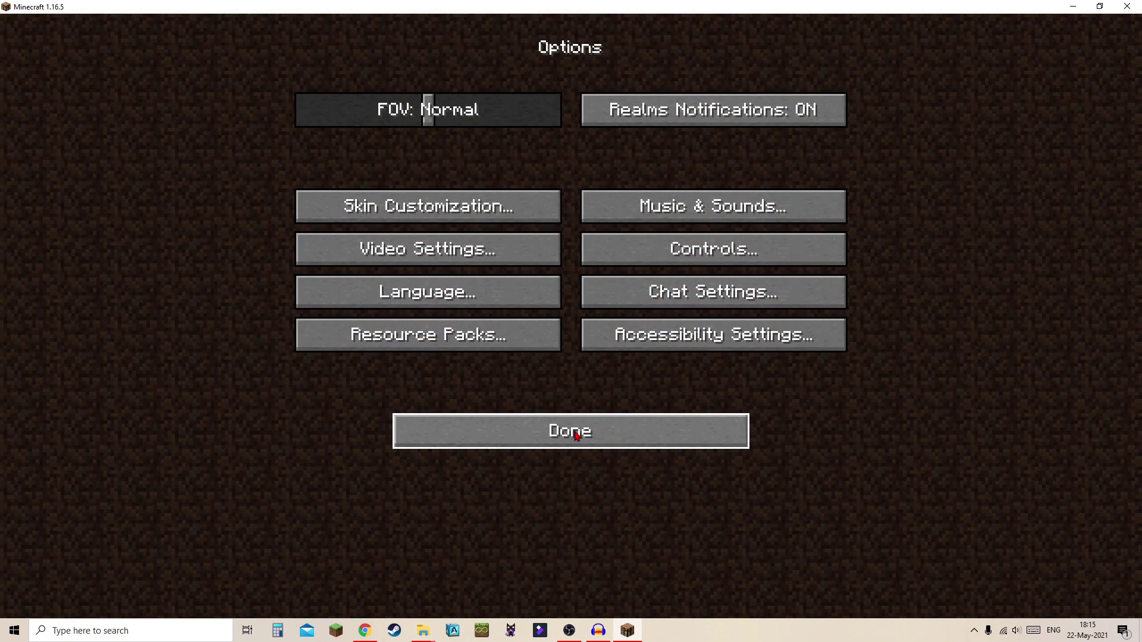
pyautogui.click(576, 436)
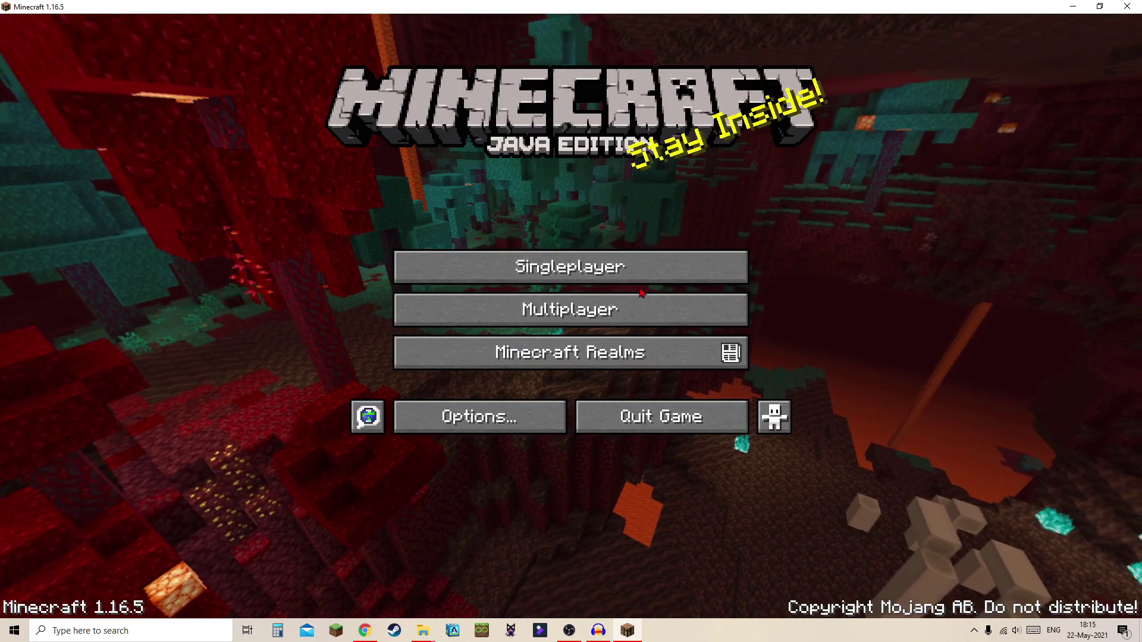
pyautogui.click(580, 262)
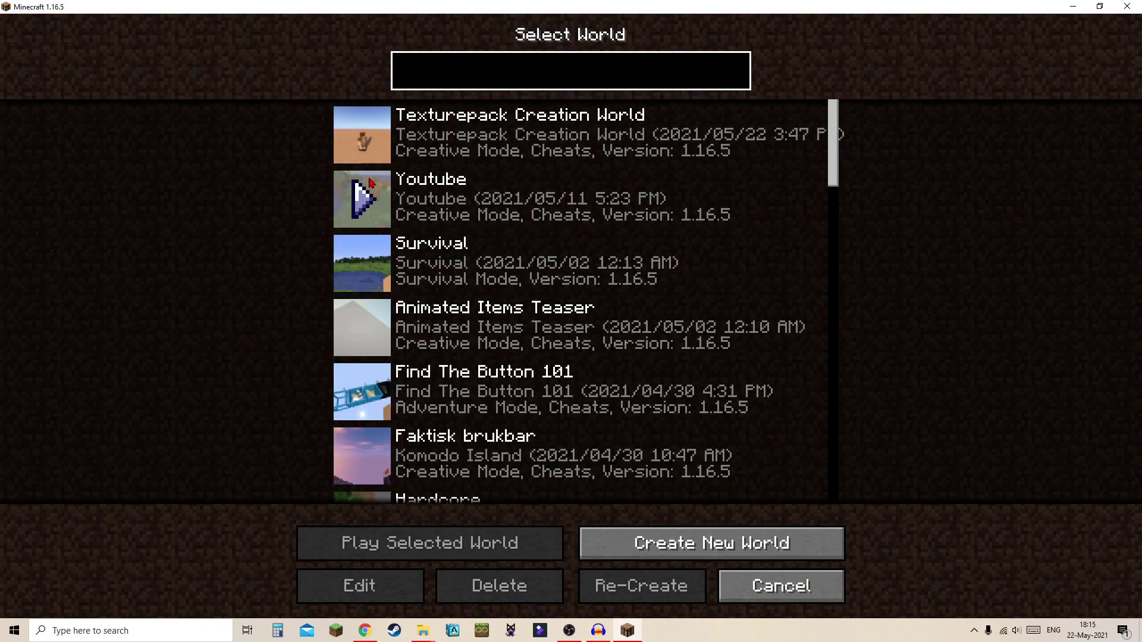
pyautogui.click(361, 138)
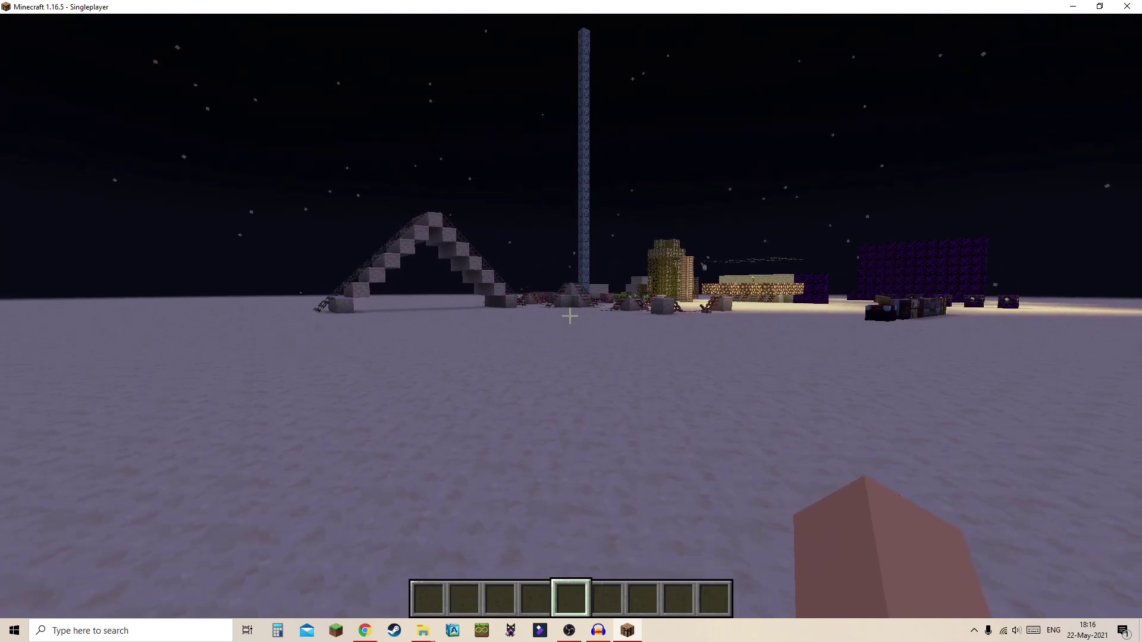
# Reopen Options > Resource Packs from the pause menu to confirm Cheese Pack is active
pyautogui.press('Escape')
pyautogui.click(498, 325)
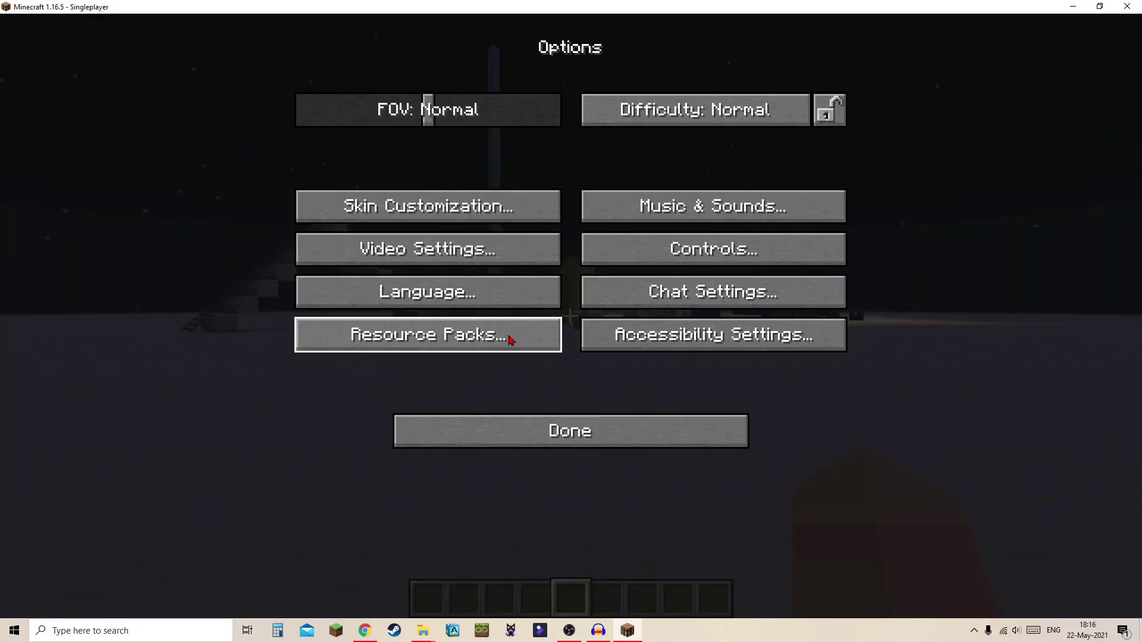
pyautogui.click(507, 334)
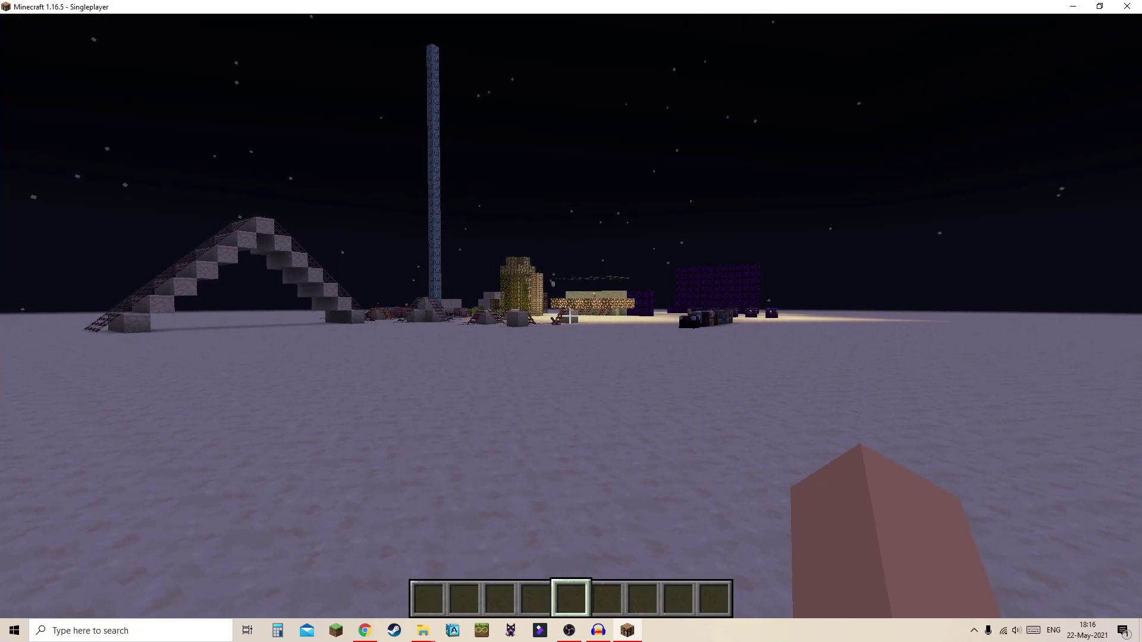
pyautogui.press('Escape')
pyautogui.click(510, 321)
pyautogui.click(465, 328)
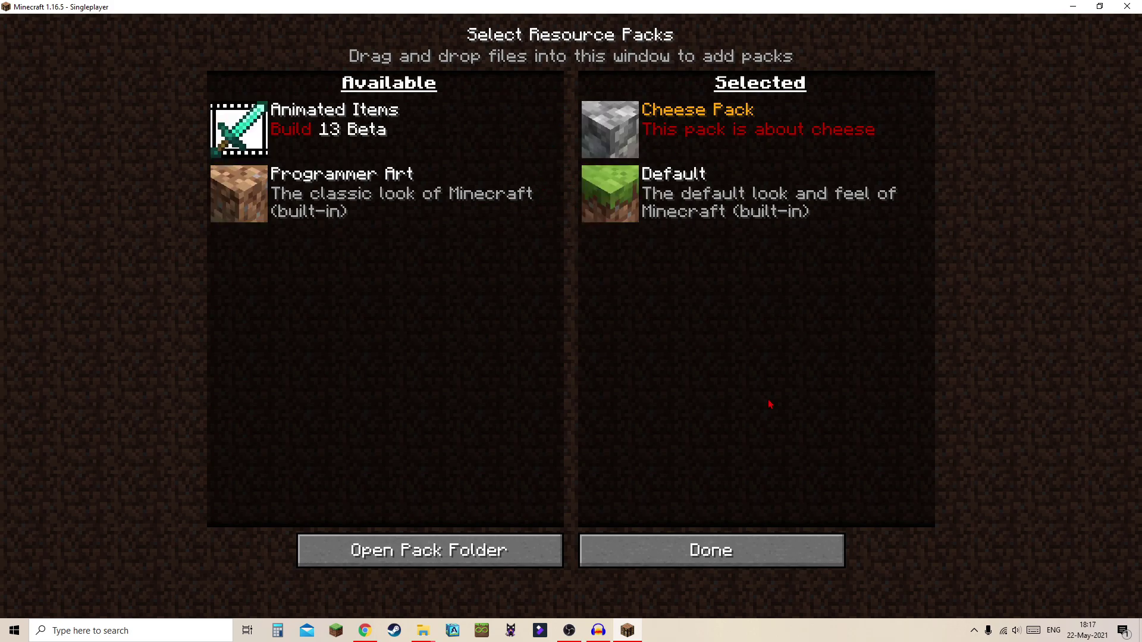
# Launch paint.net from a Windows search for 'pain'
pyautogui.click(89, 630)
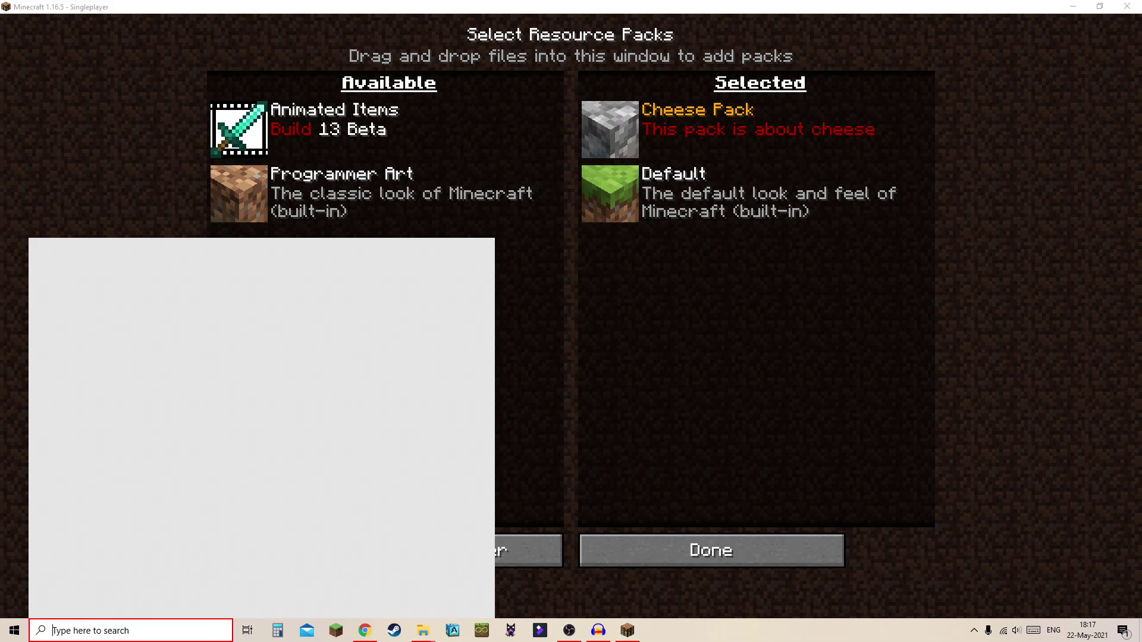
pyautogui.write('paint')
pyautogui.press('Escape')
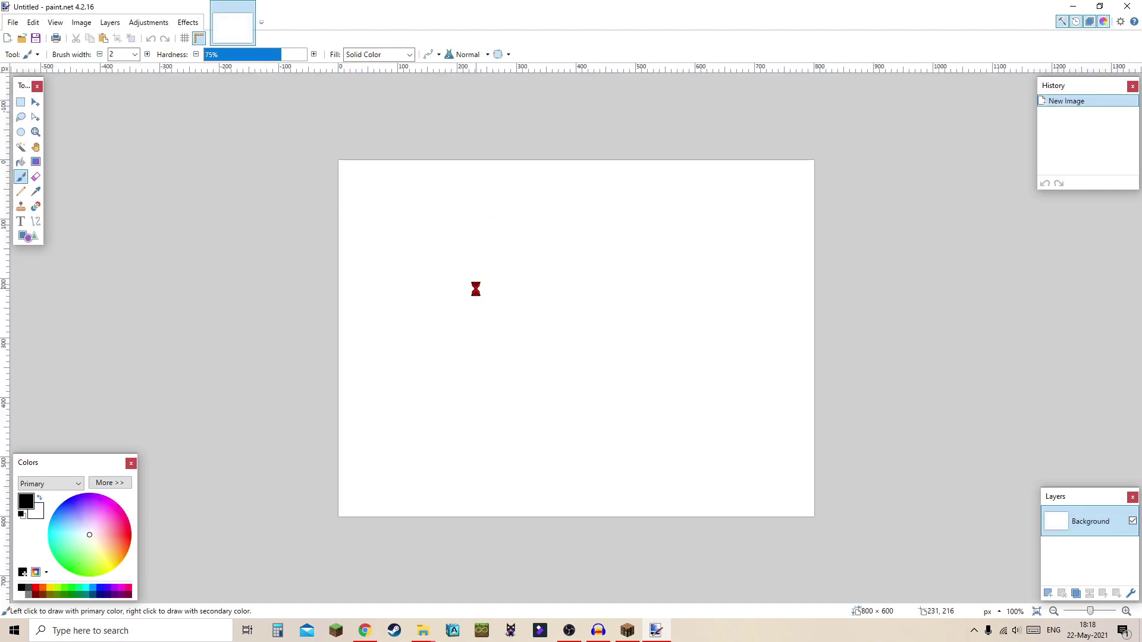
# Create a new 128 × 128 pixel image with Maintain aspect ratio unchecked
pyautogui.hotkey('ctrl', 'n')
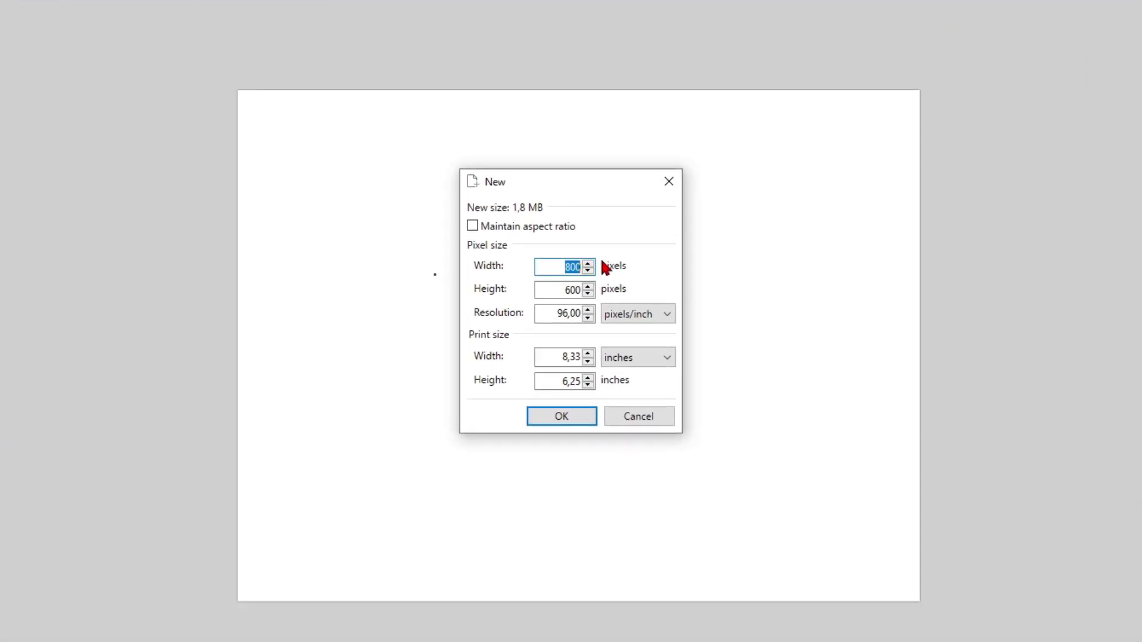
pyautogui.write('128')
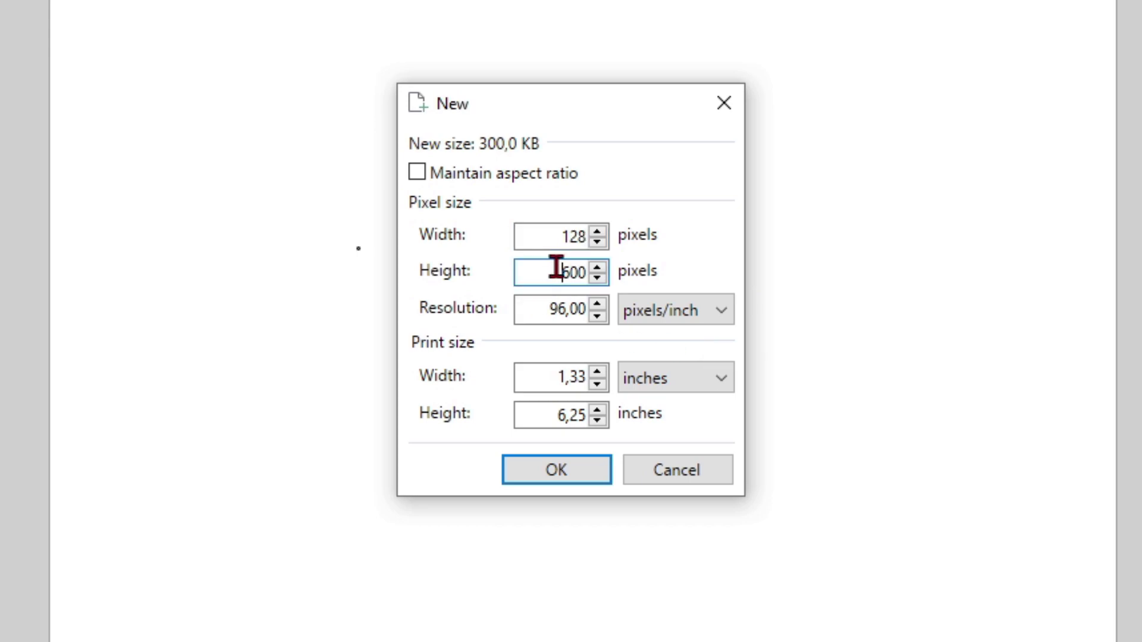
pyautogui.moveTo(555, 266); pyautogui.dragTo(688, 275)
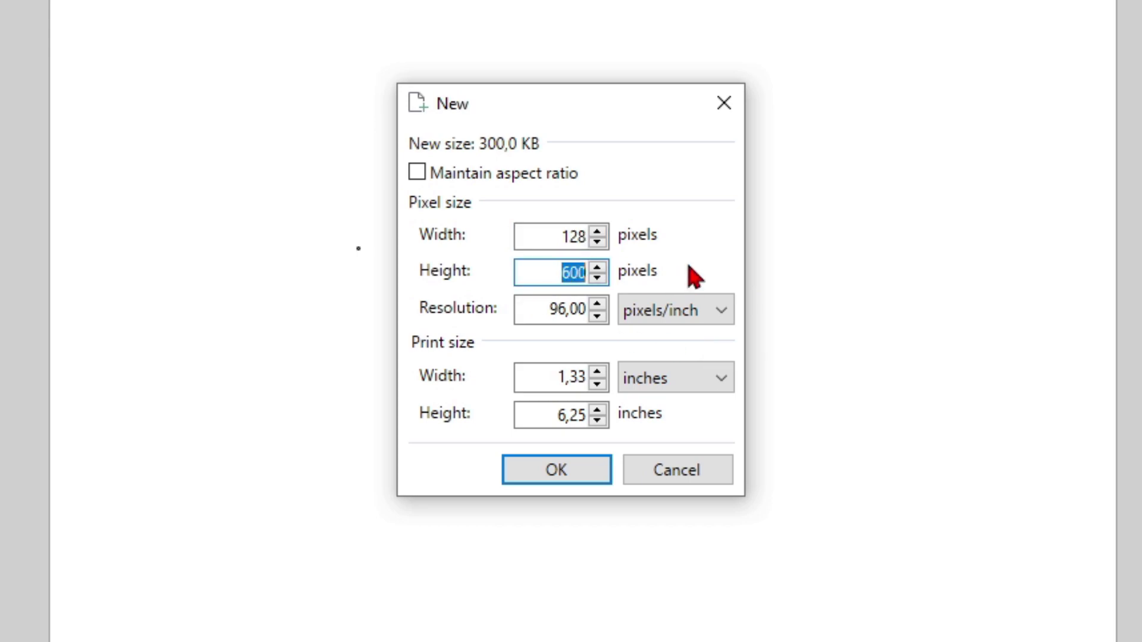
pyautogui.write('128')
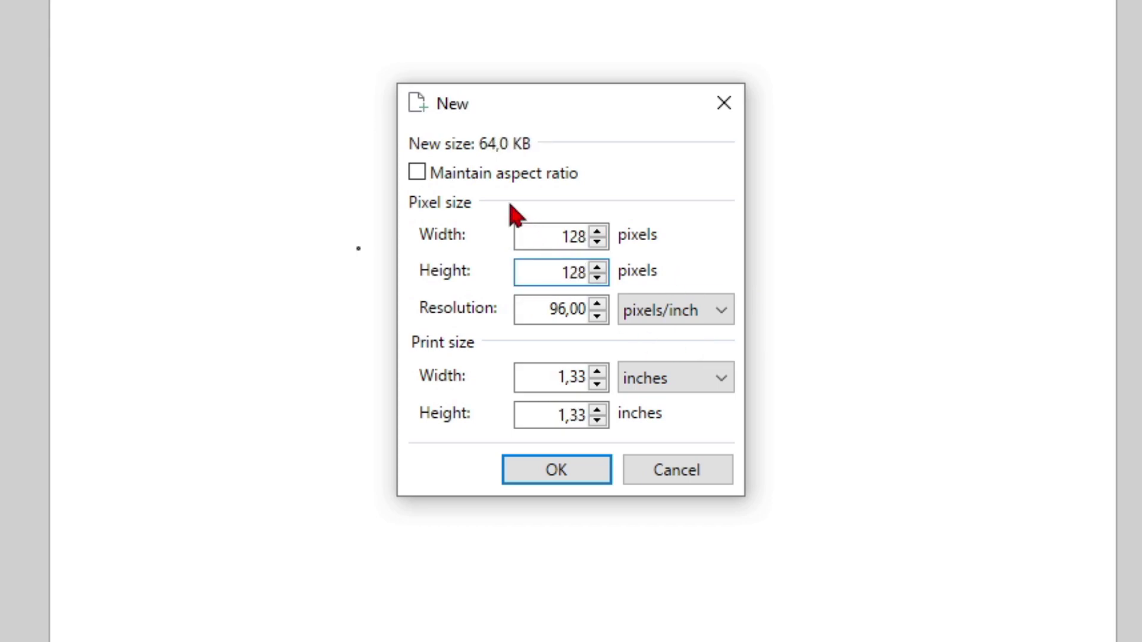
pyautogui.click(479, 180)
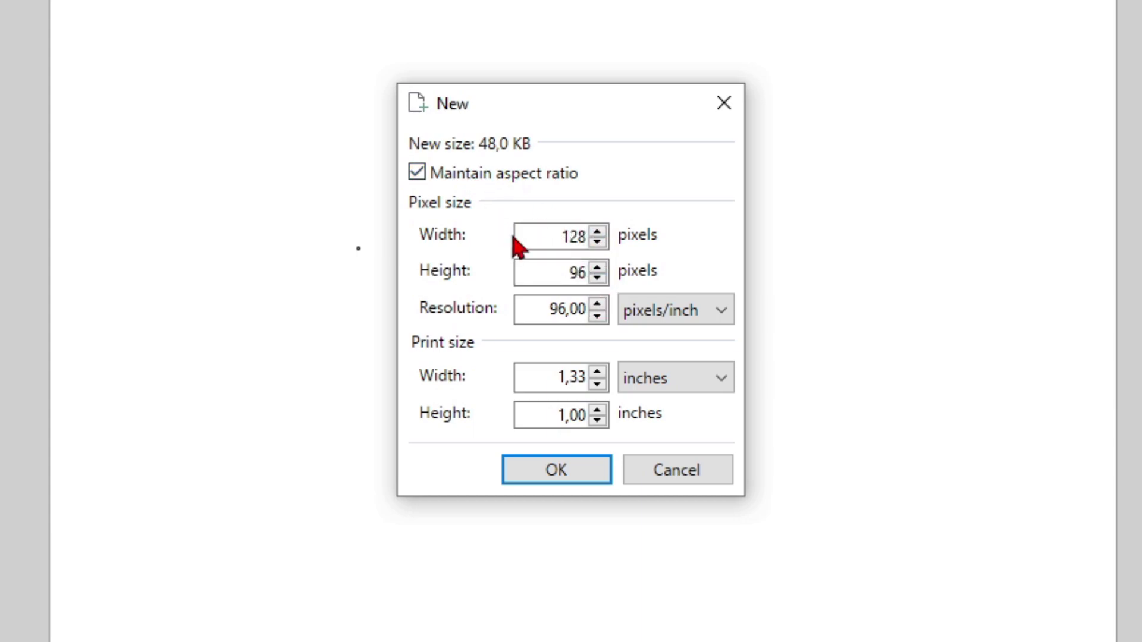
pyautogui.moveTo(518, 237); pyautogui.dragTo(918, 249)
pyautogui.write('256')
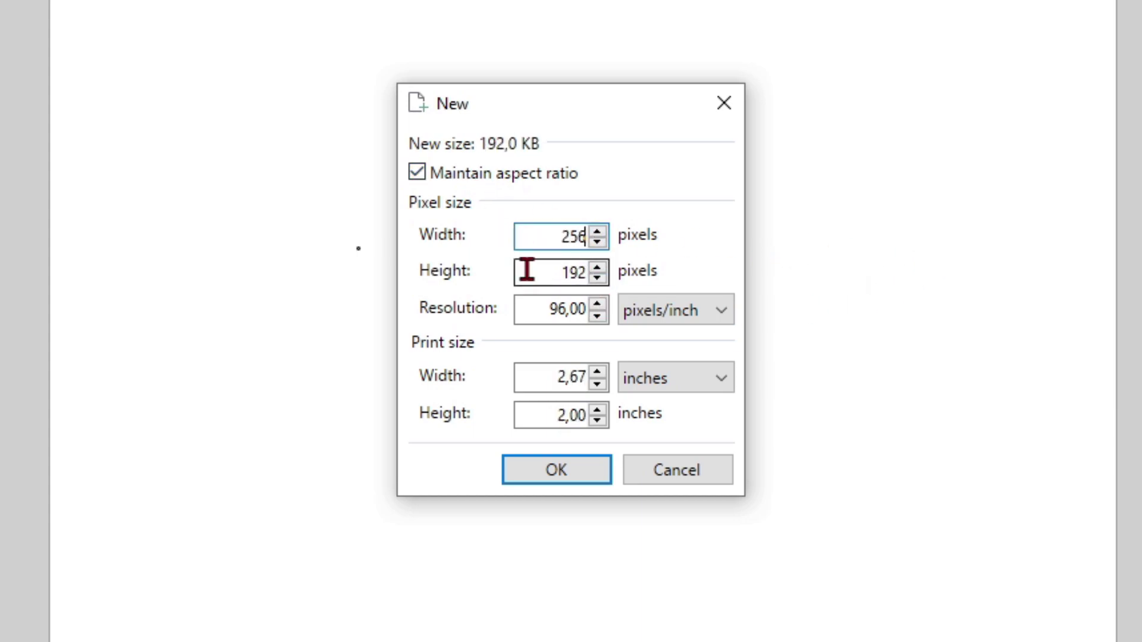
pyautogui.click(585, 277)
pyautogui.click(476, 173)
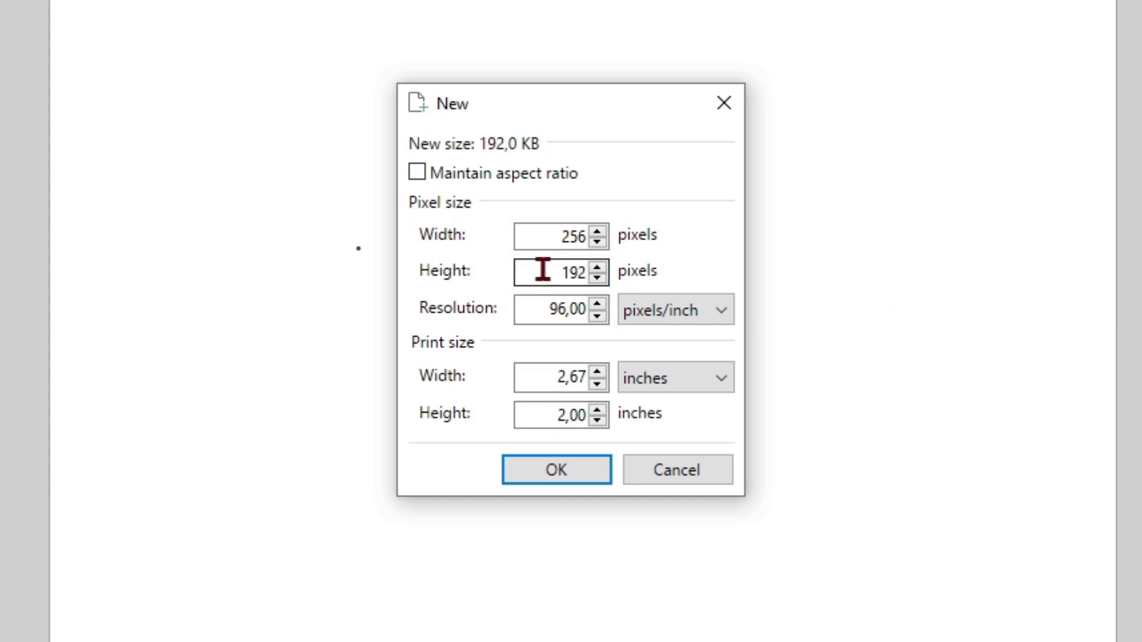
pyautogui.click(538, 236)
pyautogui.write('128')
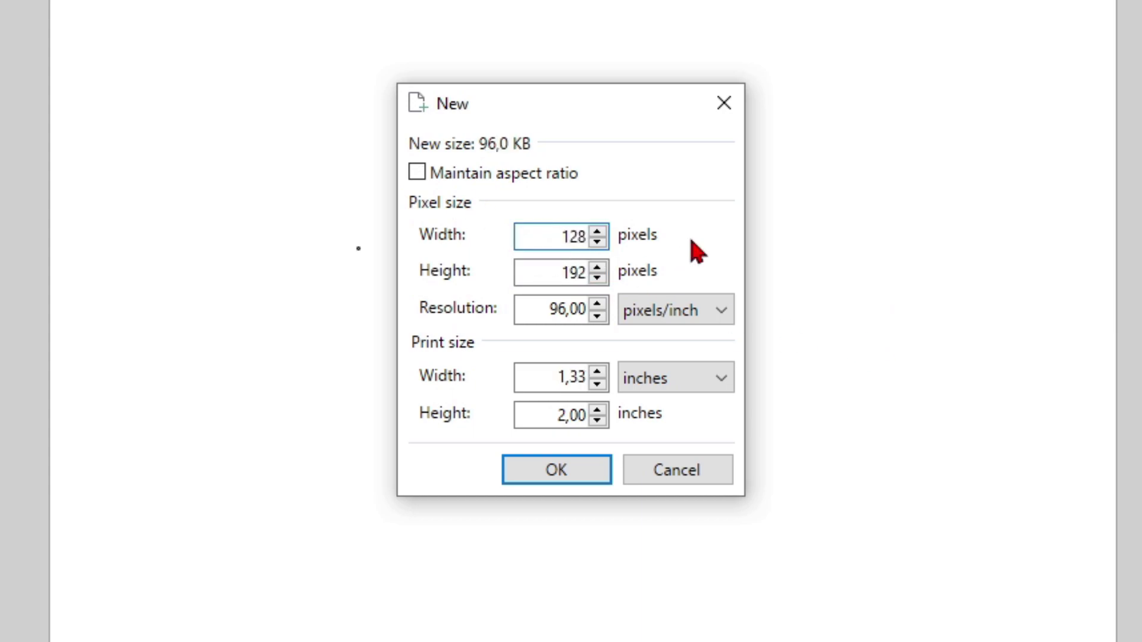
pyautogui.click(524, 279)
pyautogui.write('128')
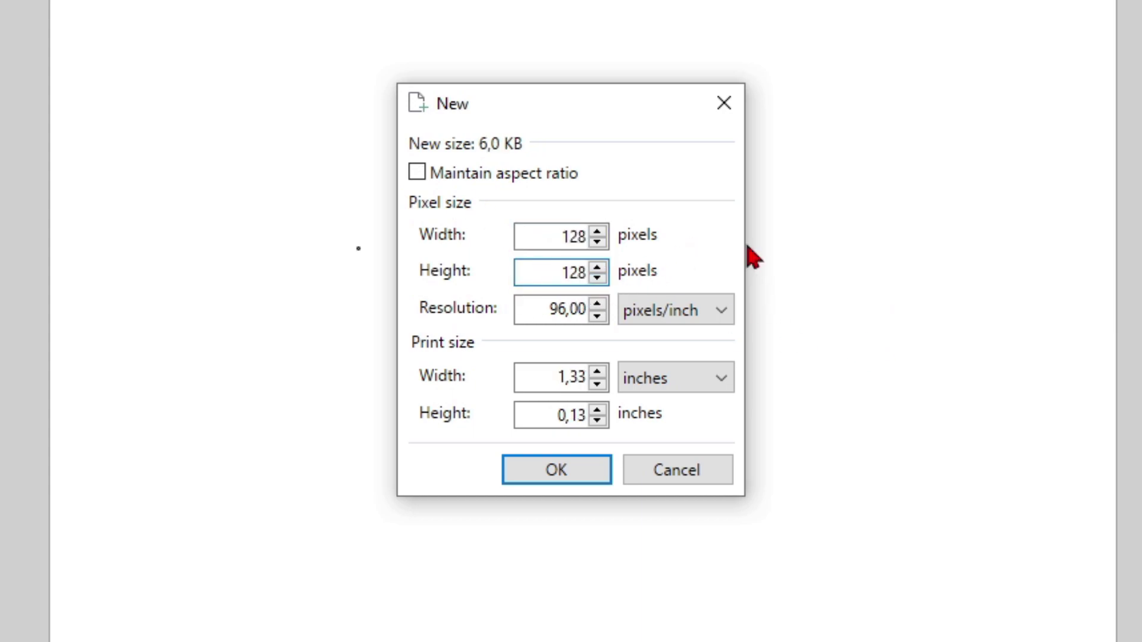
pyautogui.press('Return')
pyautogui.scroll(5, 627, 323)
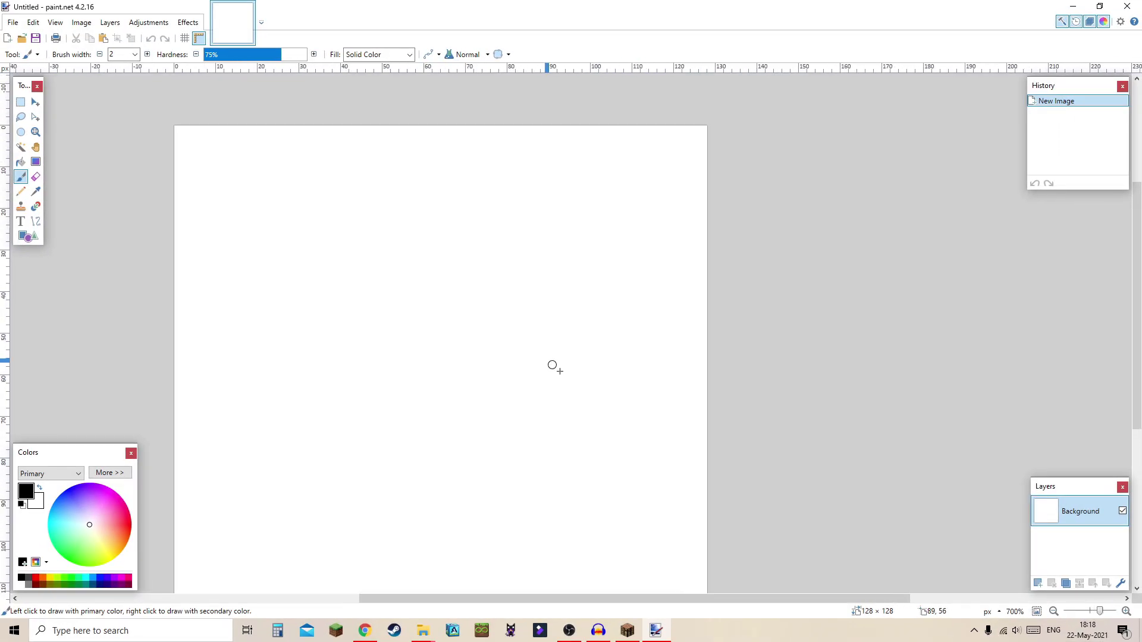
pyautogui.scroll(-2, 498, 377)
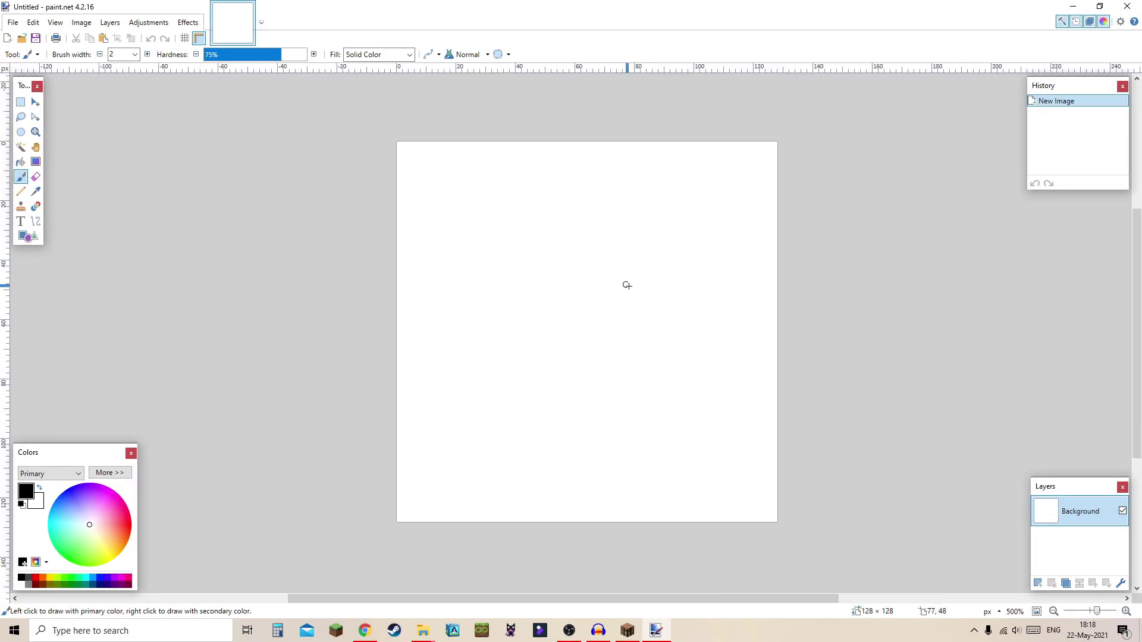
pyautogui.hscroll(3, 530, 310)
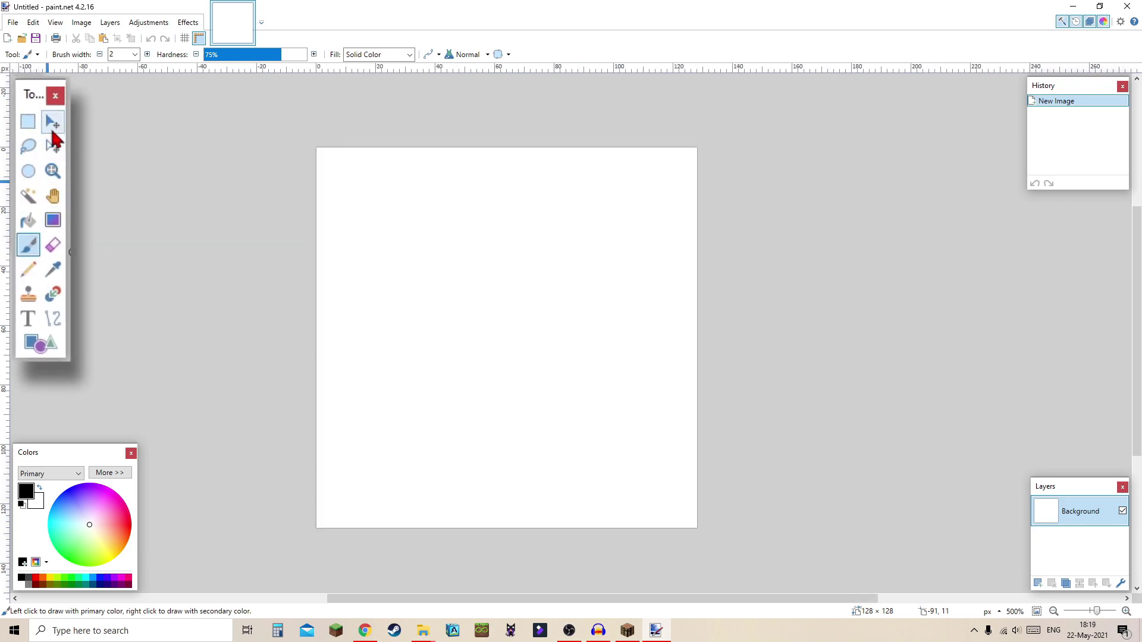
pyautogui.click(33, 125)
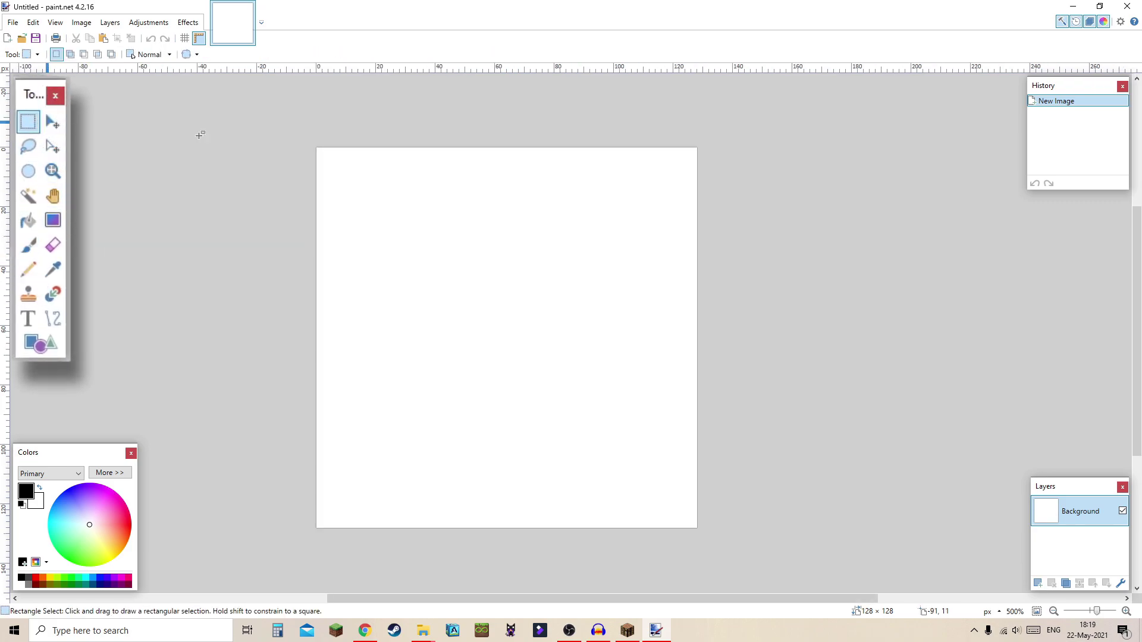
pyautogui.moveTo(414, 221); pyautogui.dragTo(593, 377)
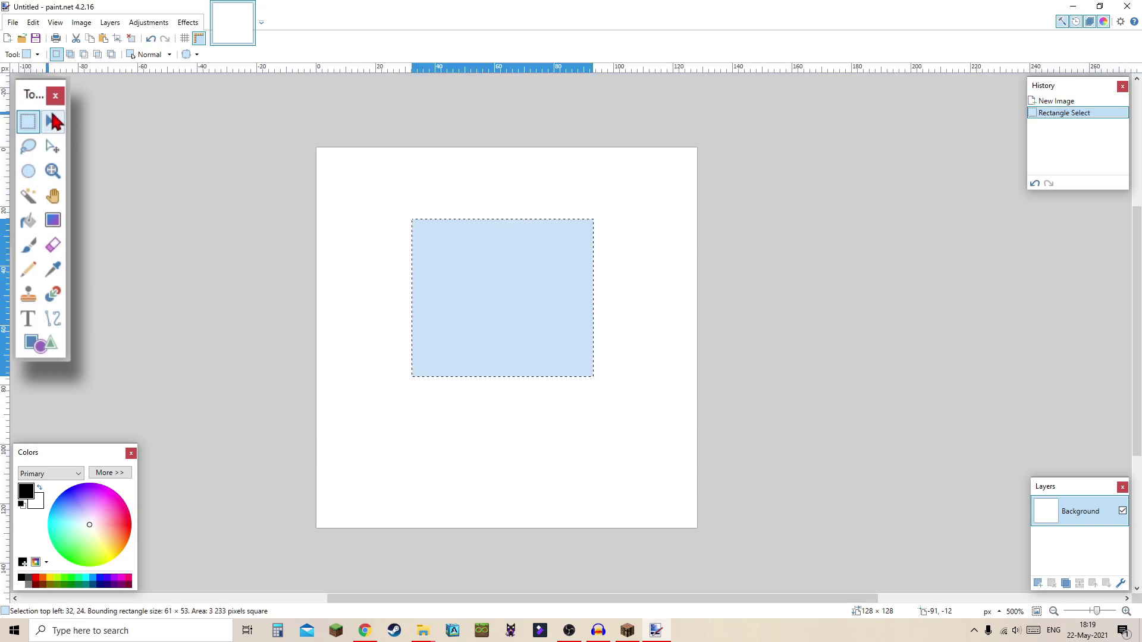
pyautogui.click(52, 123)
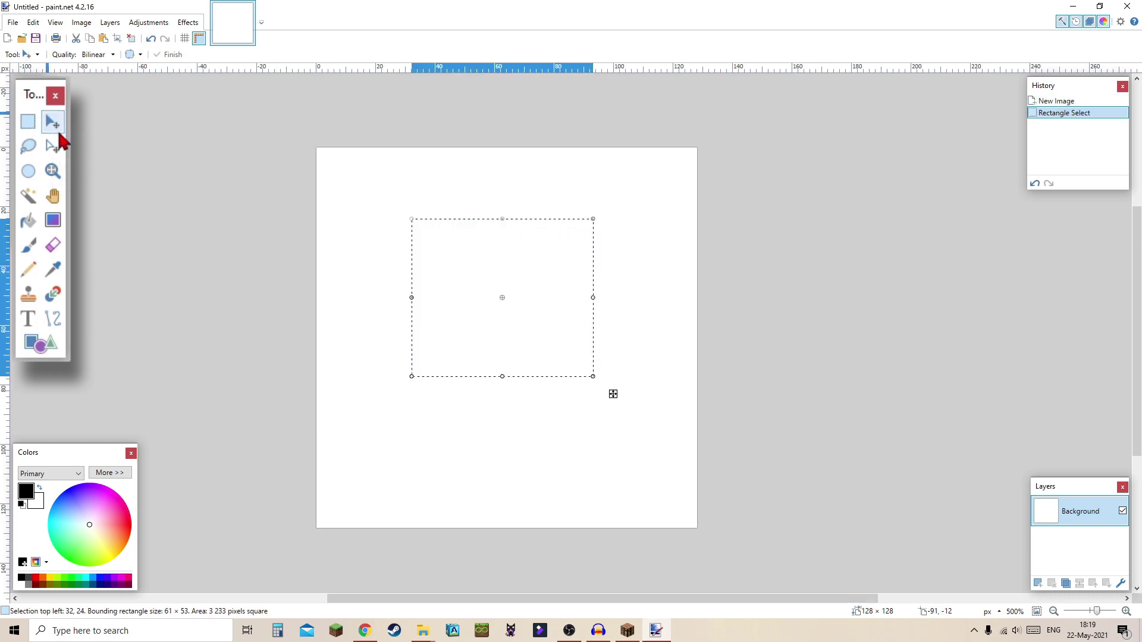
pyautogui.moveTo(469, 262); pyautogui.dragTo(509, 368)
pyautogui.hotkey('ctrl', 'z')
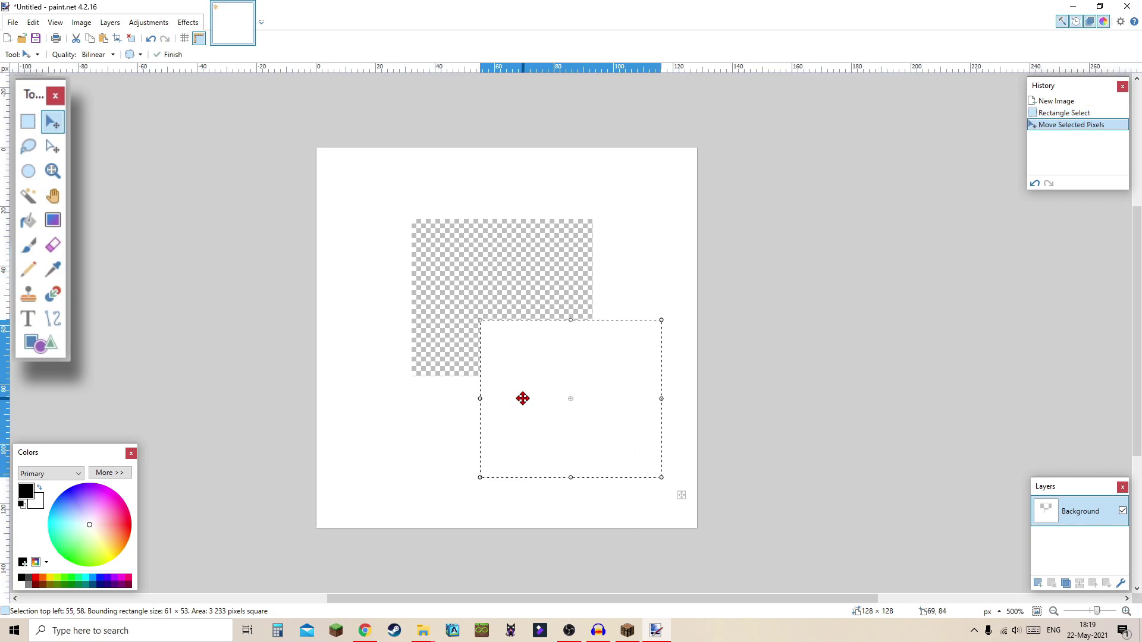
pyautogui.moveTo(470, 243); pyautogui.dragTo(470, 350)
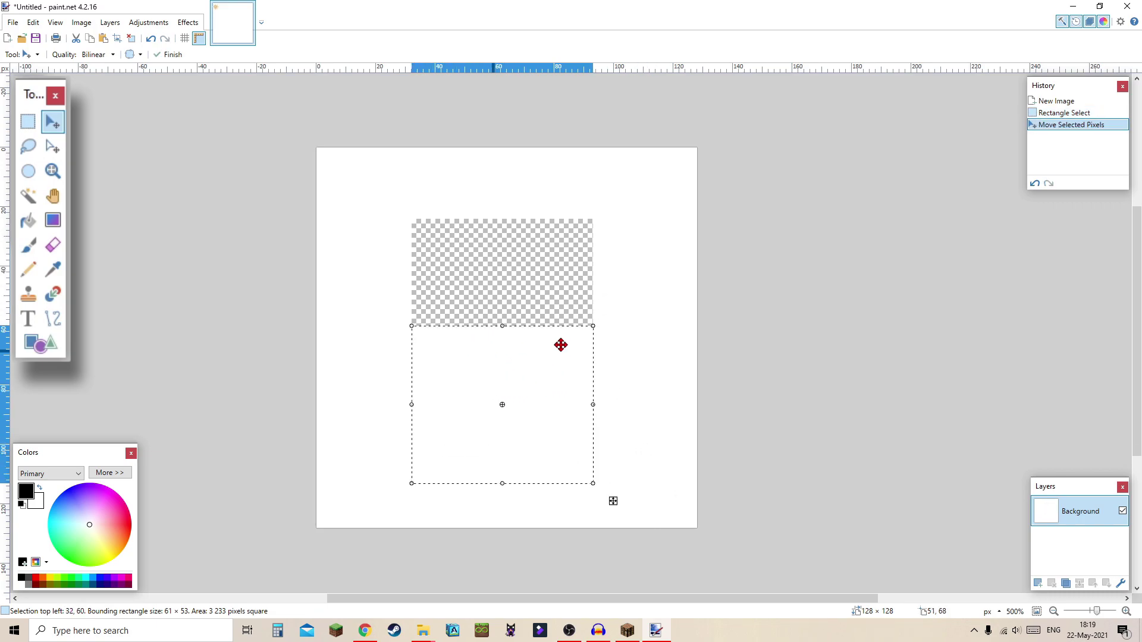
pyautogui.click(1042, 143)
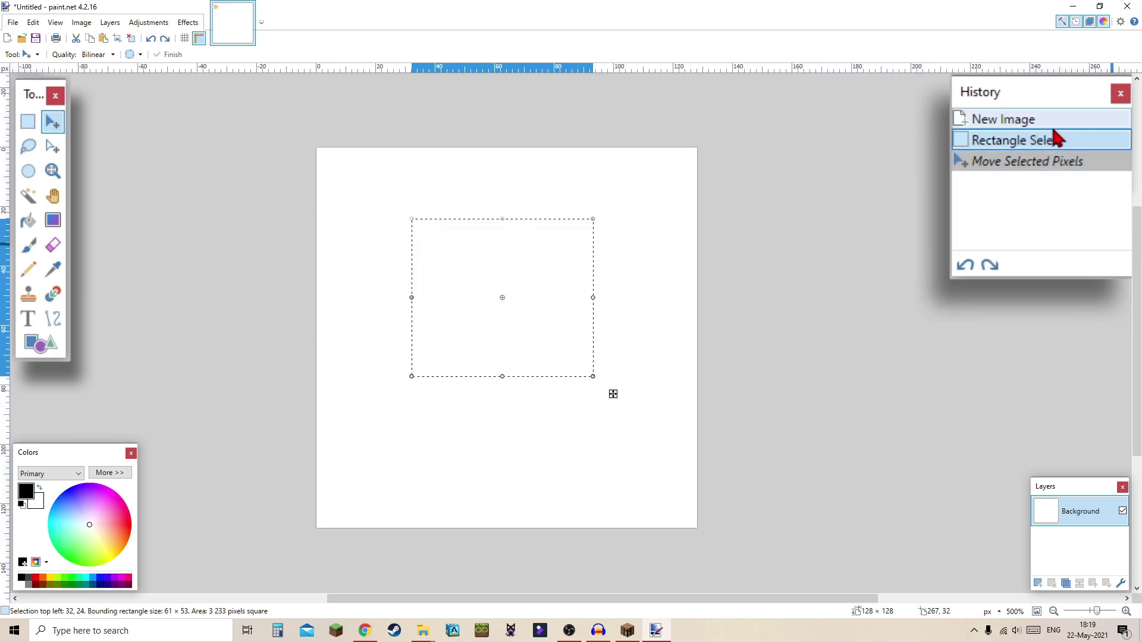
pyautogui.click(1051, 166)
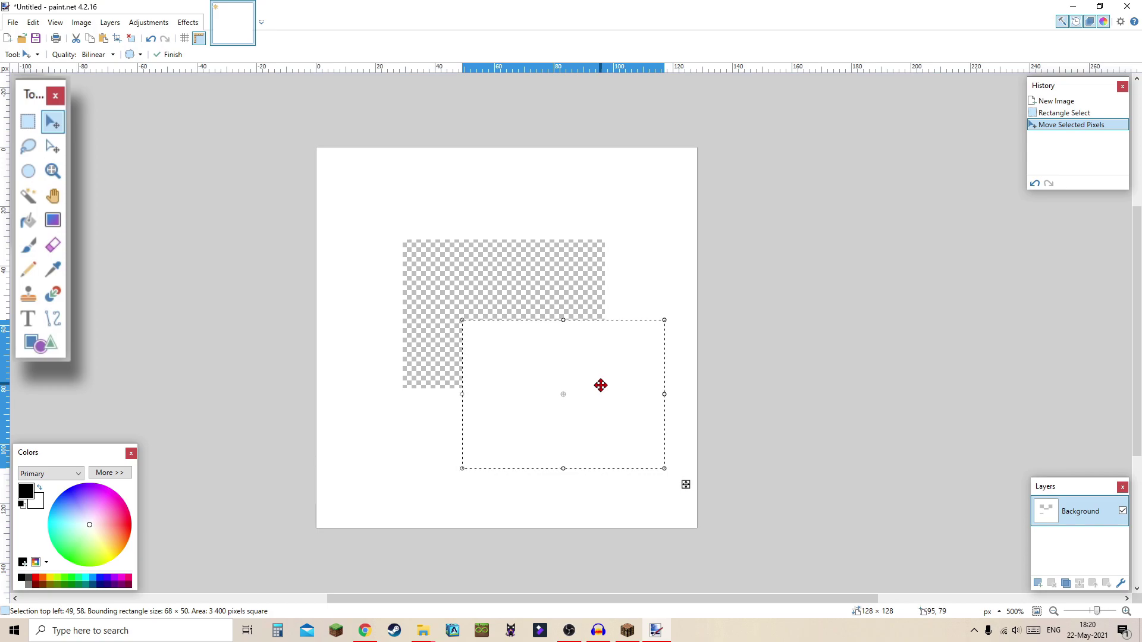
pyautogui.hotkey('ctrl', 'z')
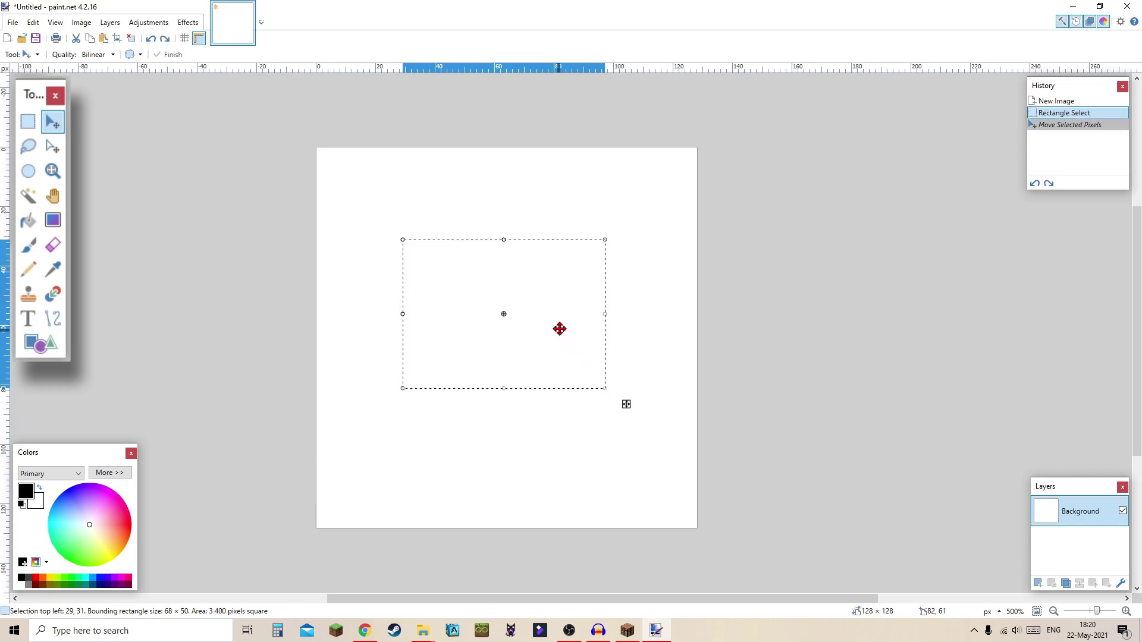
pyautogui.hotkey('ctrl', 'y')
pyautogui.hotkey('ctrl', 'z')
pyautogui.hotkey('ctrl', 'd')
pyautogui.click(30, 198)
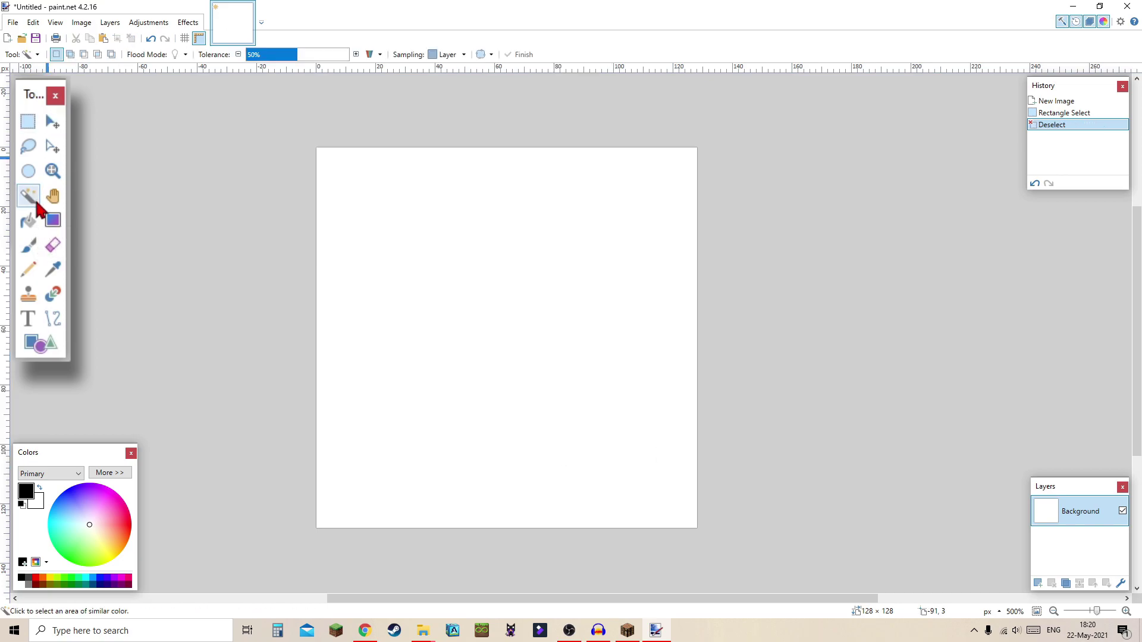
pyautogui.moveTo(401, 254); pyautogui.dragTo(411, 262)
# Type 'Cheese' with the Text tool at 28 pt and place it across the top of the canvas
pyautogui.click(238, 226)
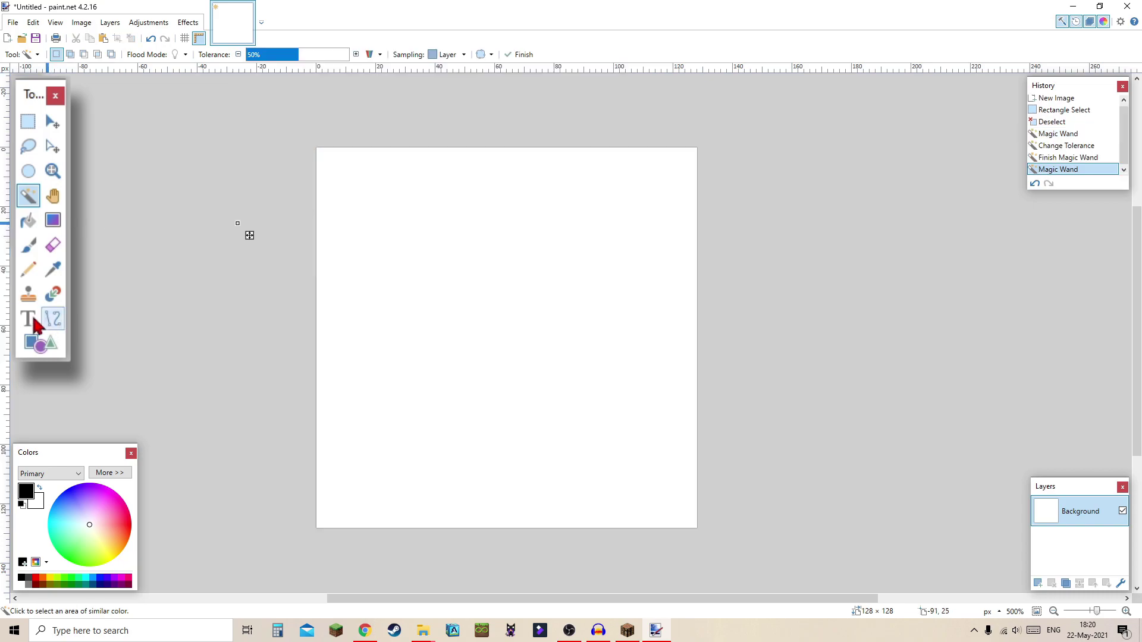
pyautogui.click(28, 319)
pyautogui.click(403, 253)
pyautogui.write('dfhsfhsdfhdsafh')
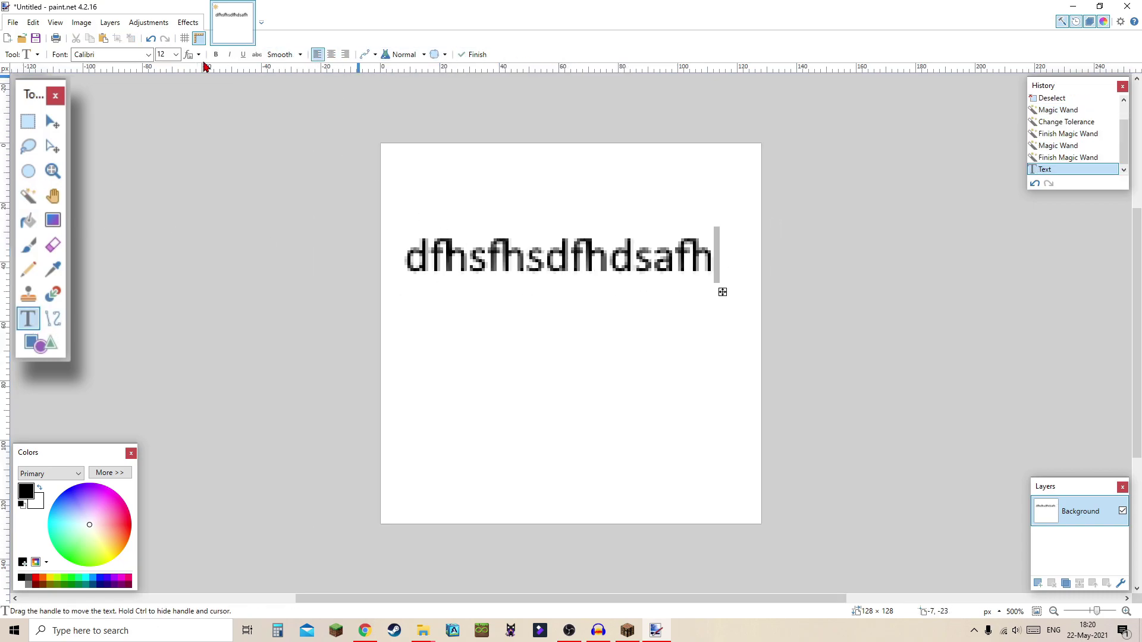
pyautogui.hotkey('ctrl', 'z')
pyautogui.write('Ch eese')
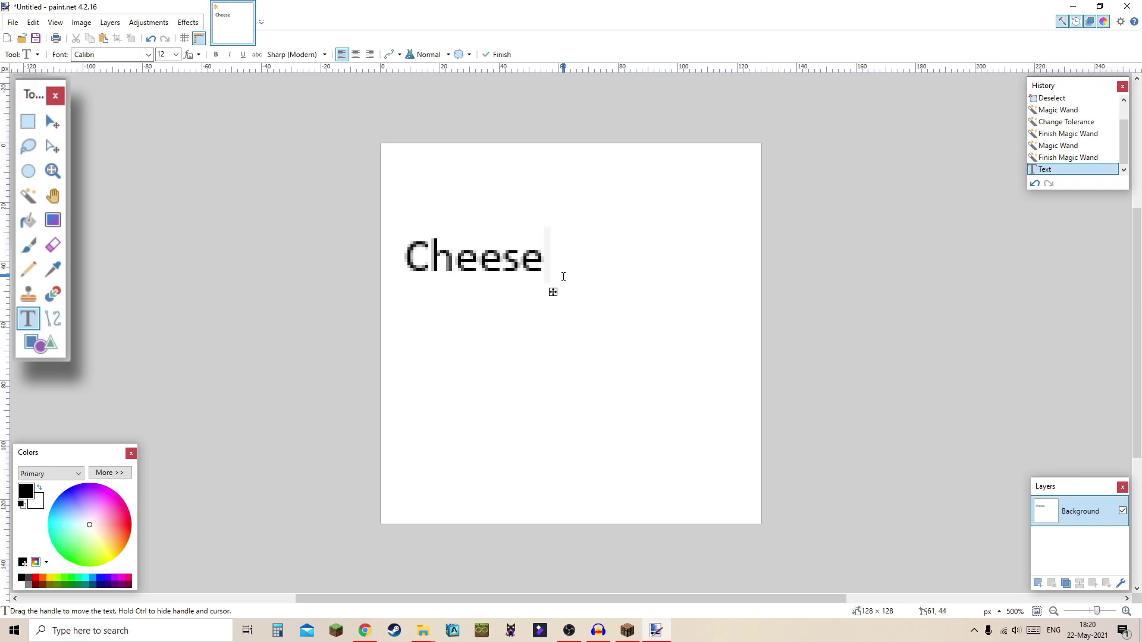
pyautogui.moveTo(553, 292); pyautogui.dragTo(636, 265)
pyautogui.doubleClick(162, 54)
pyautogui.write('8')
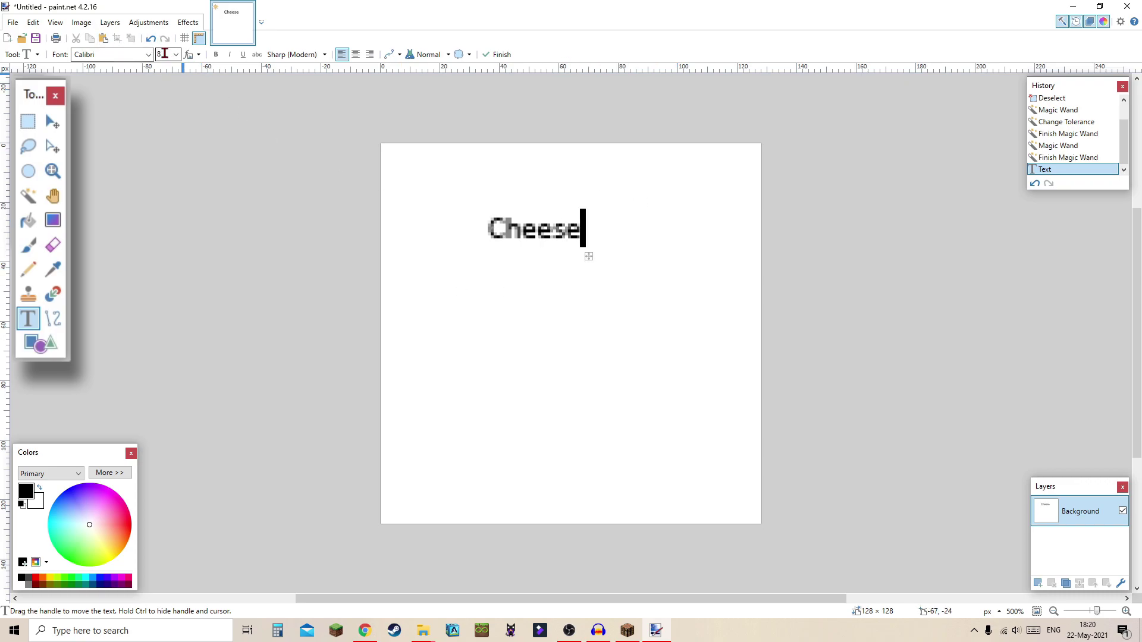
pyautogui.scroll(10, 167, 54)
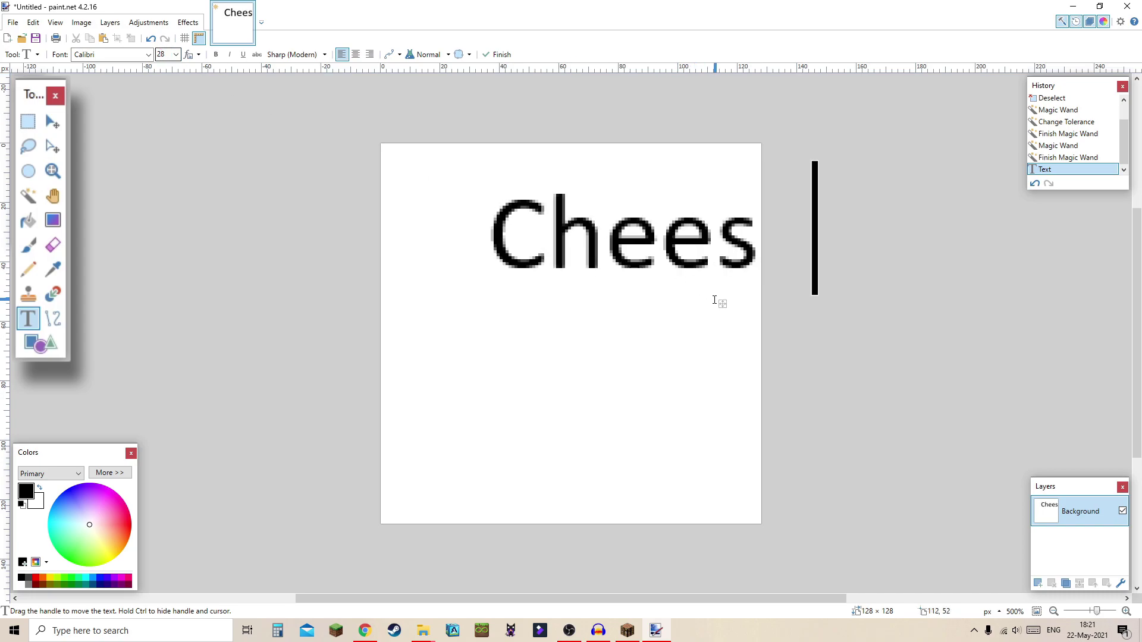
pyautogui.moveTo(723, 305)
pyautogui.mouseDown()
pyautogui.moveTo(647, 298)
pyautogui.moveTo(647, 288)
pyautogui.mouseUp()
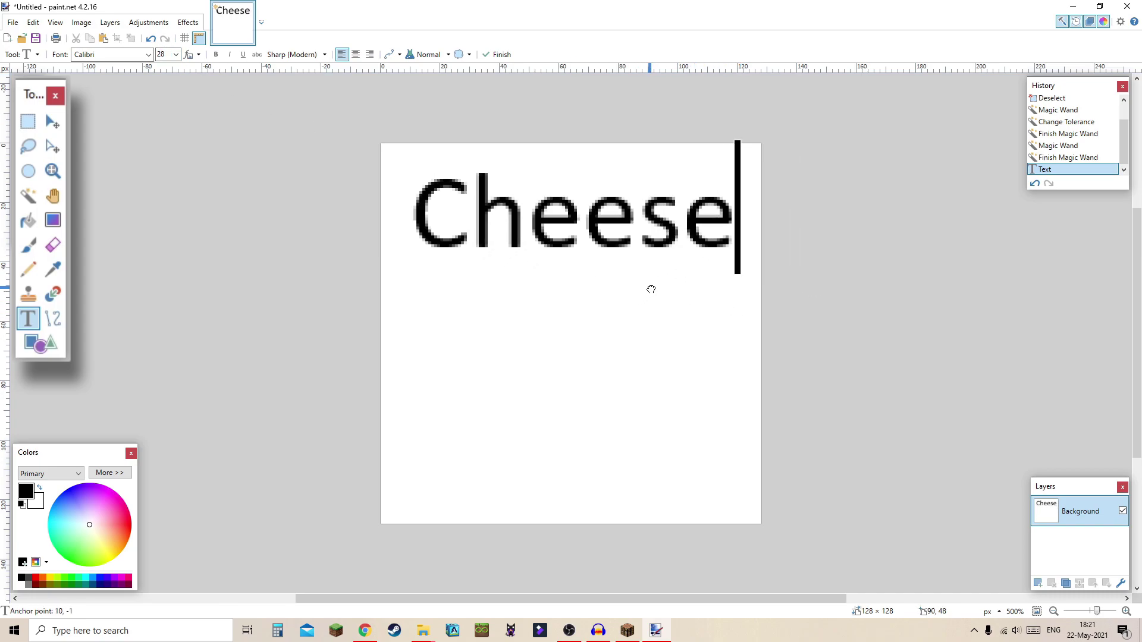
# Commit the text and paint a long black brush curve below it
pyautogui.press('s')
pyautogui.click(30, 250)
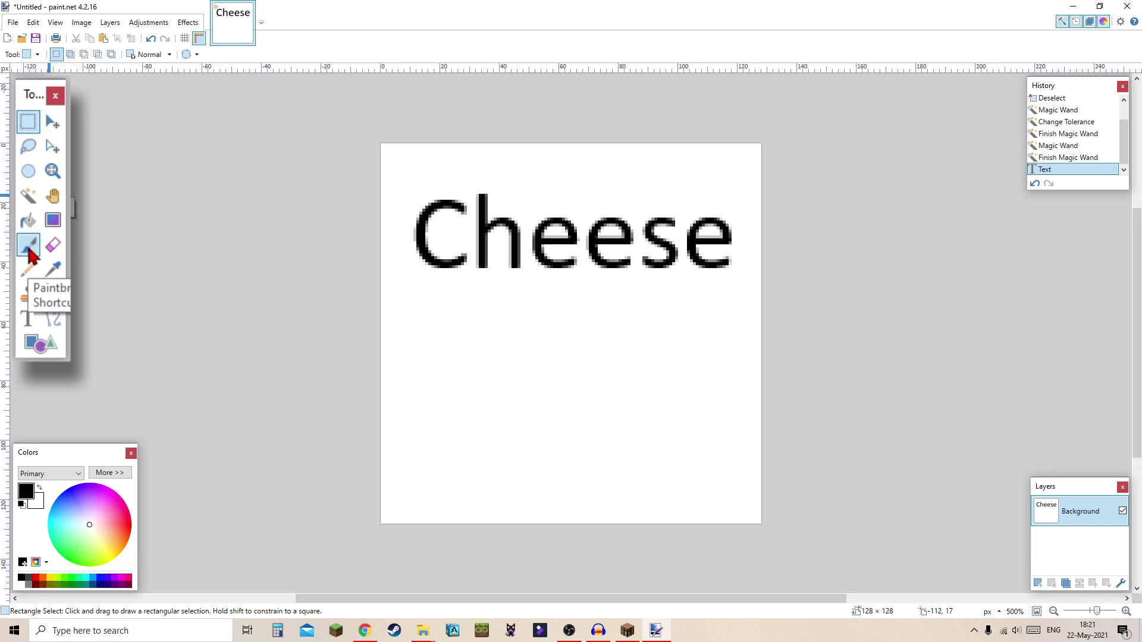
pyautogui.moveTo(423, 308)
pyautogui.mouseDown()
pyautogui.moveTo(664, 434)
pyautogui.moveTo(723, 489)
pyautogui.mouseUp()
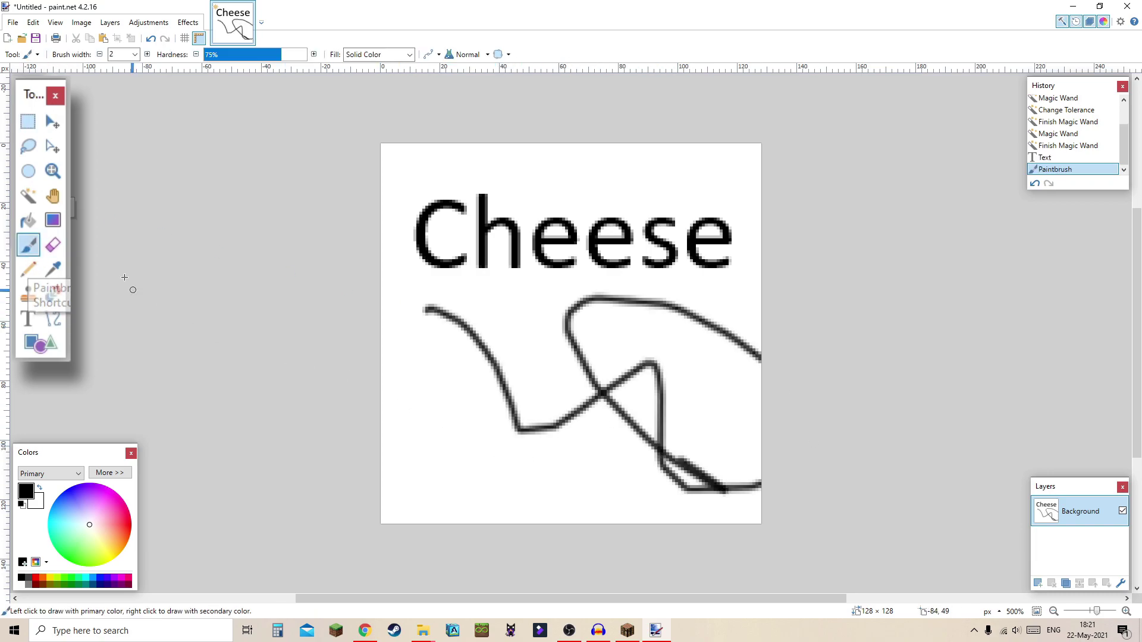
# Outline a wedge shape with the Pencil, then try a black Paint Bucket fill of the background
pyautogui.click(29, 270)
pyautogui.moveTo(411, 307); pyautogui.dragTo(425, 339)
pyautogui.moveTo(466, 407); pyautogui.dragTo(469, 492)
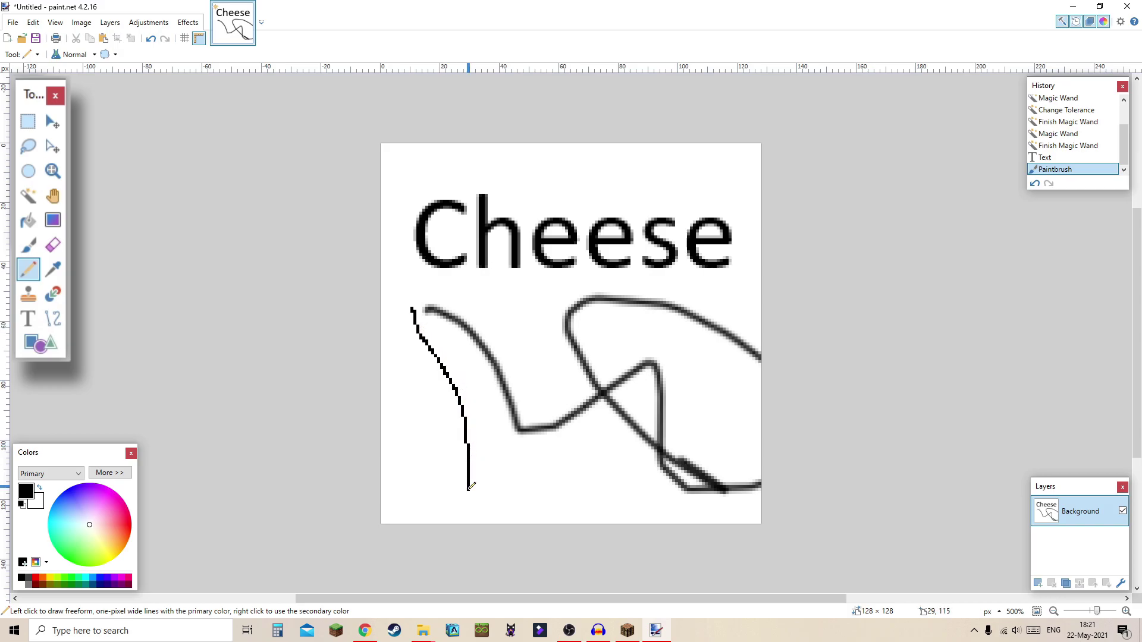
pyautogui.click(415, 304)
pyautogui.hotkey('ctrl', 'z')
pyautogui.moveTo(482, 292); pyautogui.dragTo(679, 293)
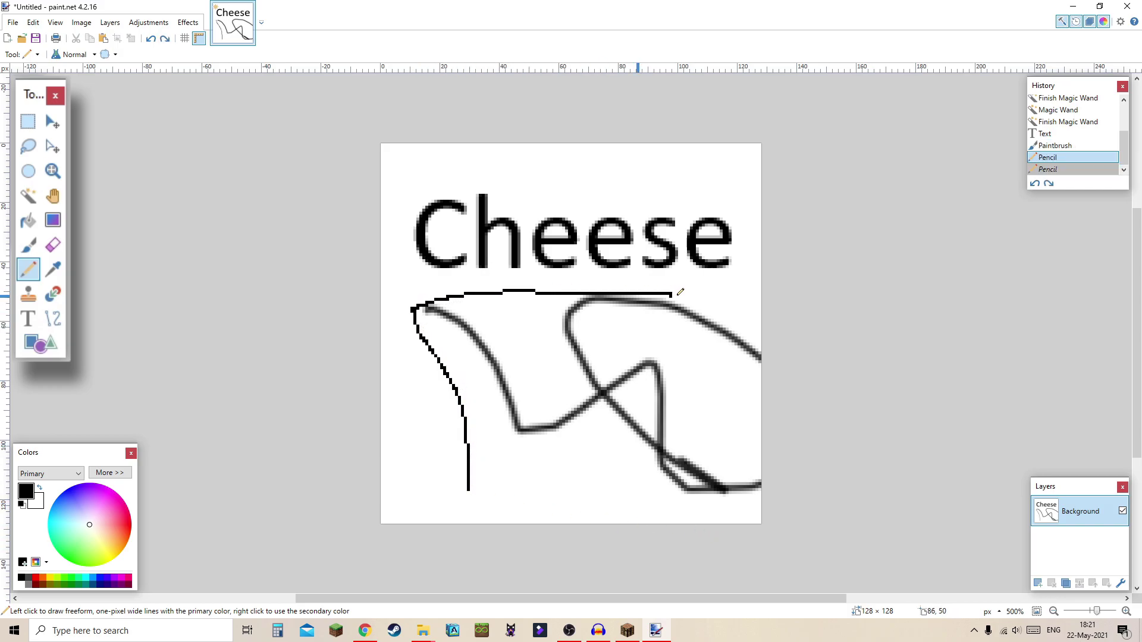
pyautogui.moveTo(632, 338); pyautogui.dragTo(459, 474)
pyautogui.click(28, 220)
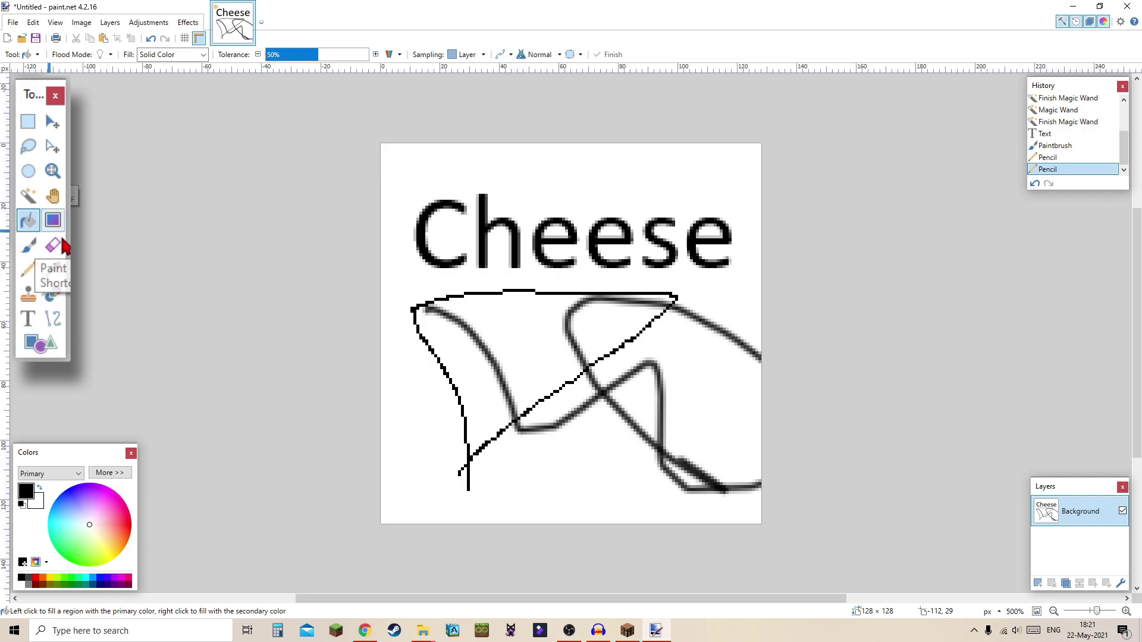
pyautogui.click(454, 230)
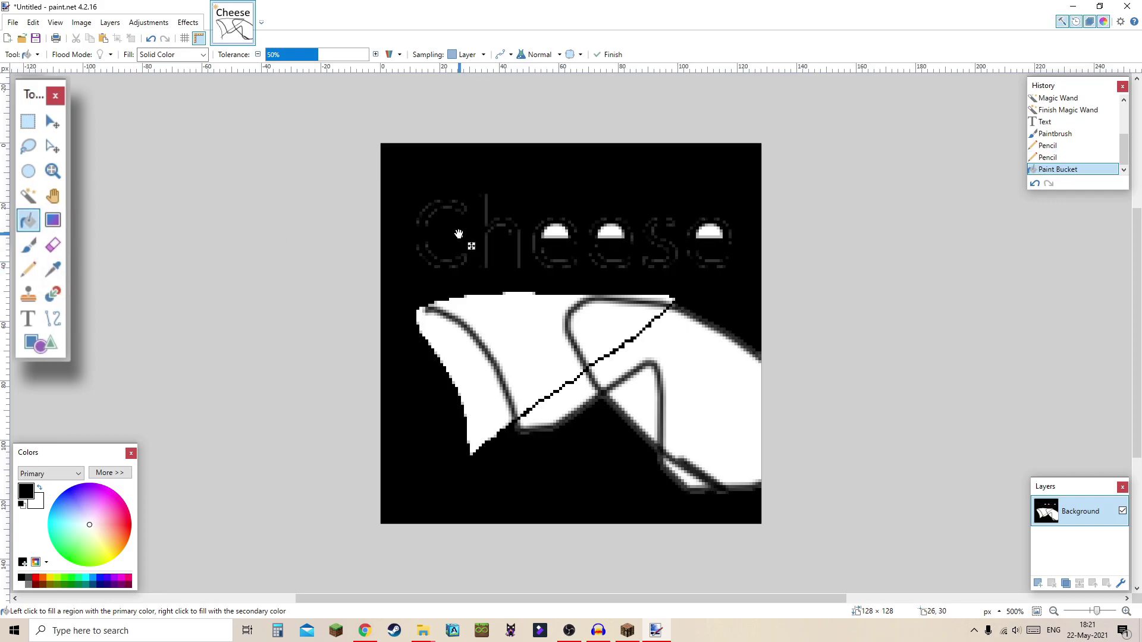
# Undo the black fill and draw a red pencil arc across the word Cheese
pyautogui.hotkey('ctrl', 'z')
pyautogui.press('s')
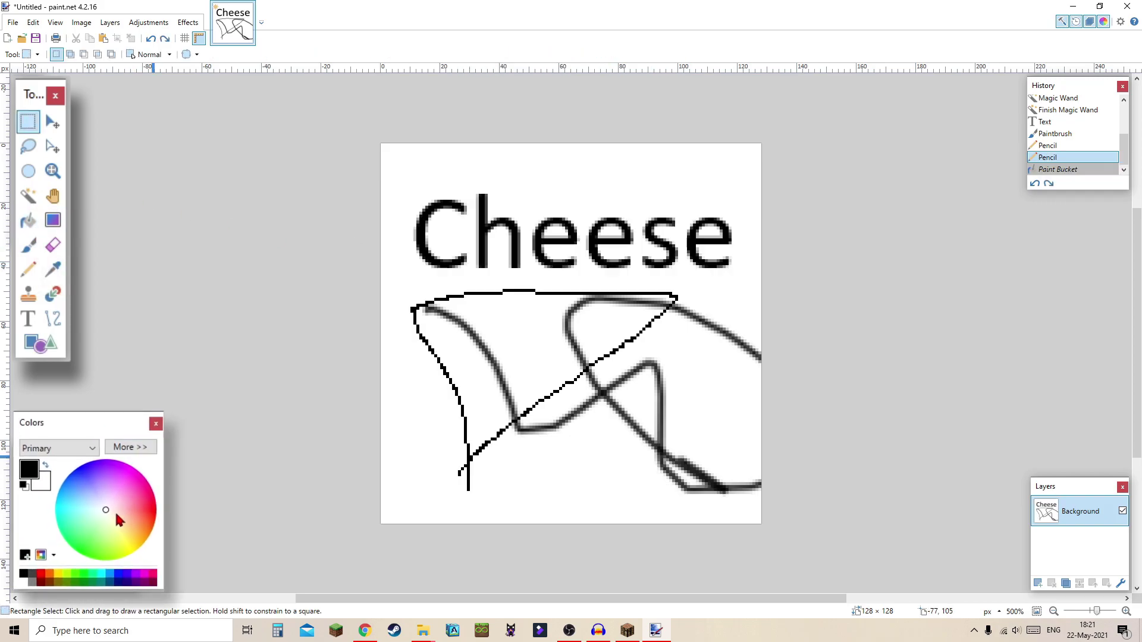
pyautogui.click(127, 493)
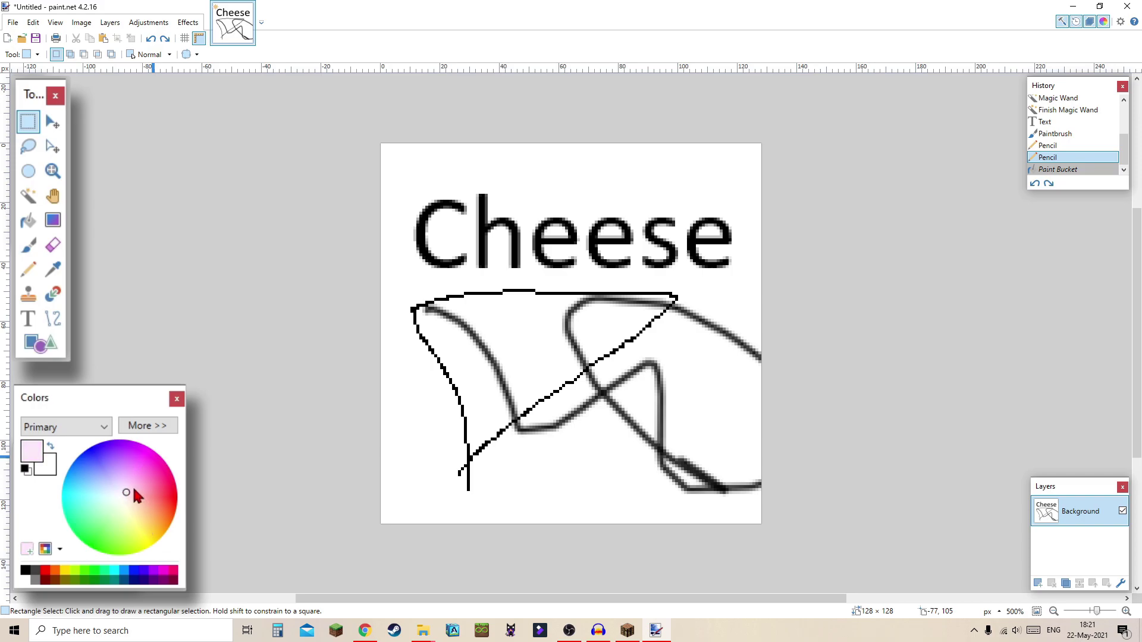
pyautogui.click(176, 491)
pyautogui.click(28, 270)
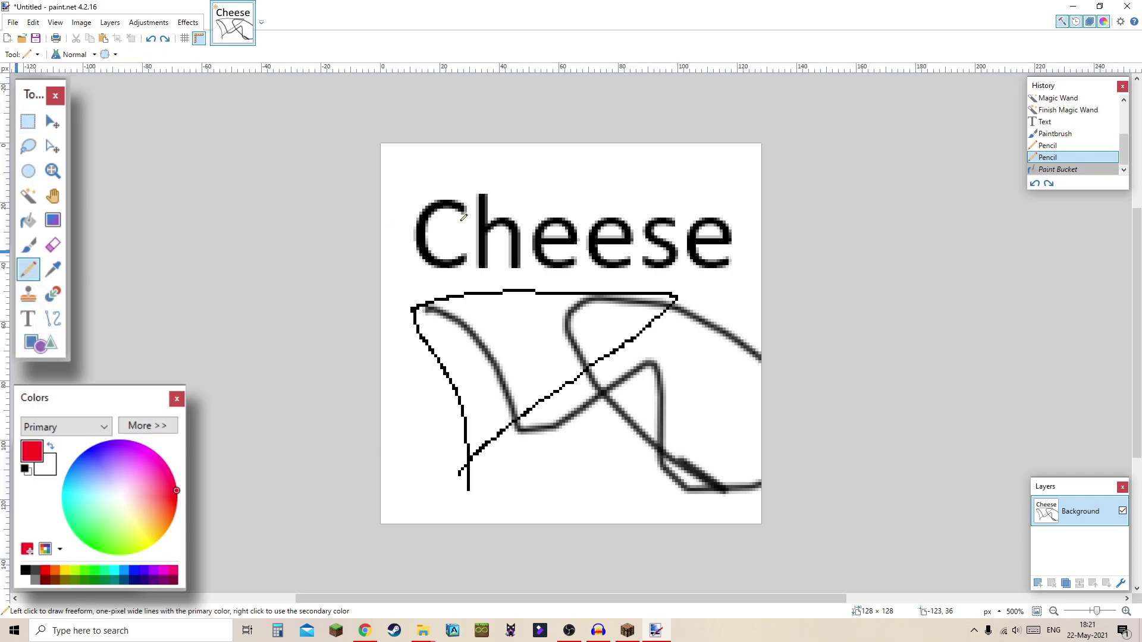
pyautogui.moveTo(464, 218)
pyautogui.mouseDown()
pyautogui.moveTo(616, 191)
pyautogui.moveTo(578, 212)
pyautogui.mouseUp()
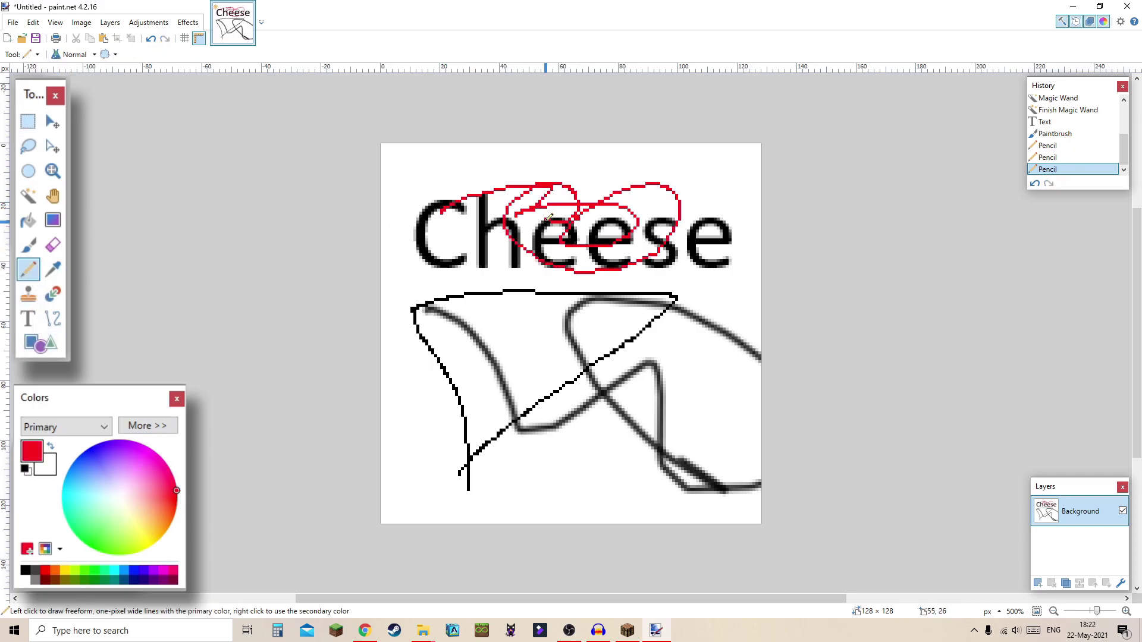
pyautogui.hotkey('ctrl', 'z')
pyautogui.moveTo(447, 171); pyautogui.dragTo(611, 243)
# Set the primary colour to red and the secondary colour to blue
pyautogui.press('x')
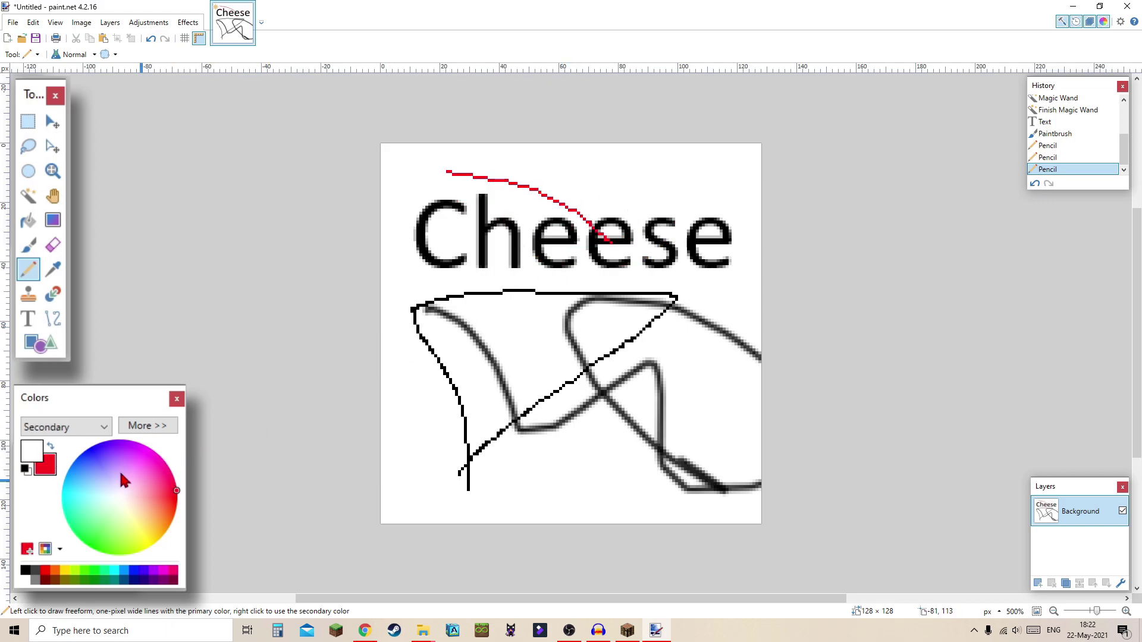
pyautogui.moveTo(121, 501); pyautogui.dragTo(85, 449)
pyautogui.click(28, 453)
pyautogui.click(45, 473)
pyautogui.click(34, 458)
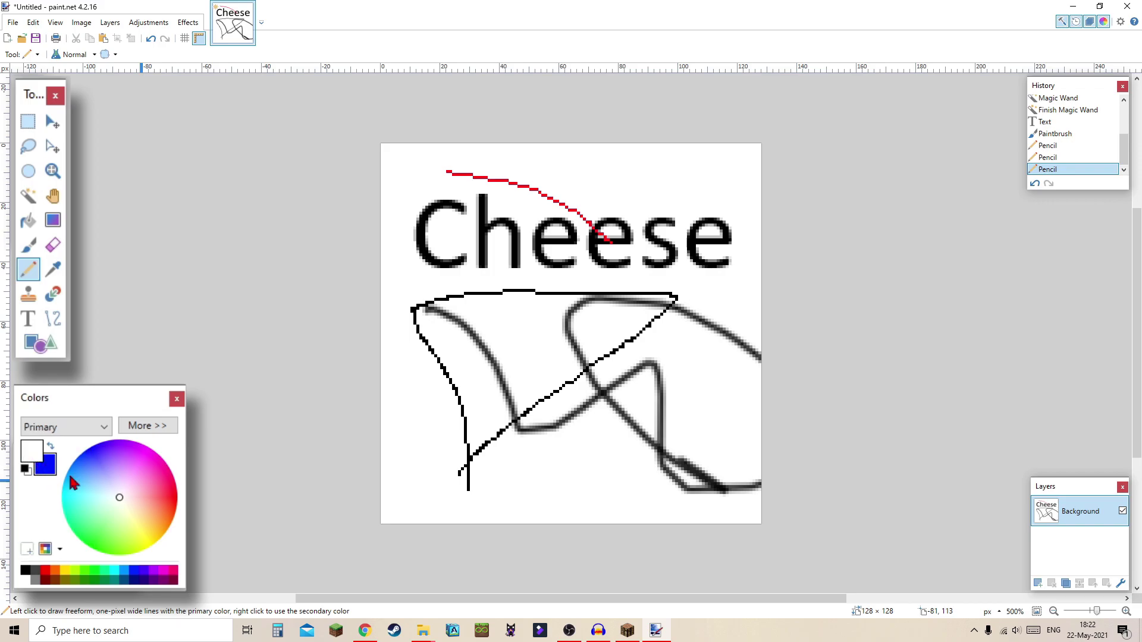
pyautogui.moveTo(176, 509); pyautogui.dragTo(176, 507)
pyautogui.click(51, 478)
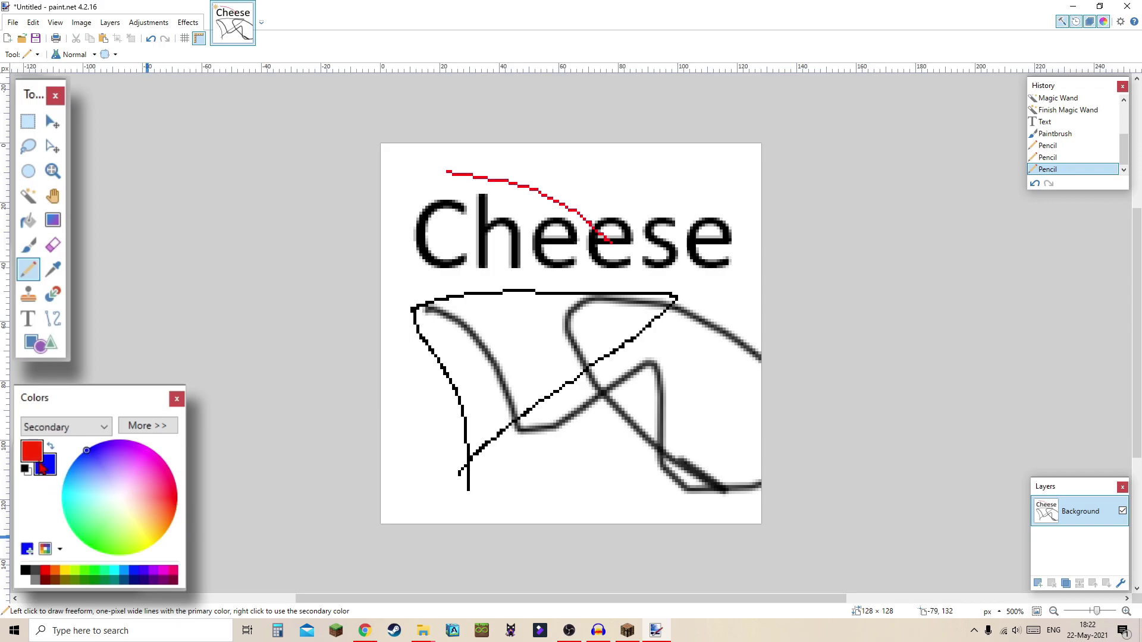
pyautogui.click(37, 460)
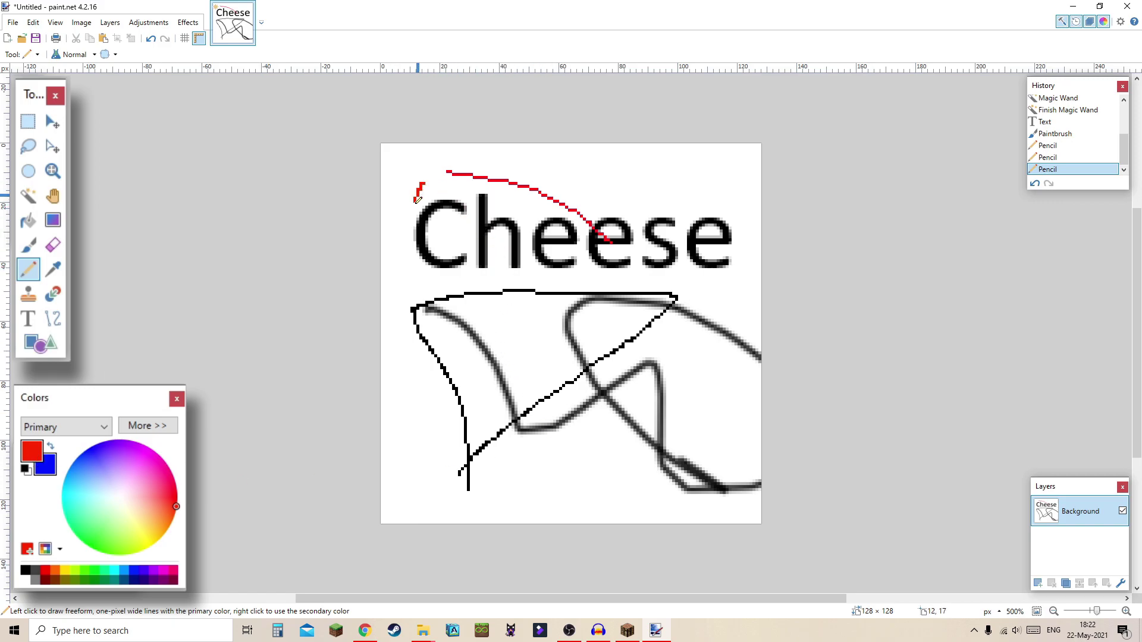
# Draw red and blue pencil strokes around the Cheese lettering and the wedge shape
pyautogui.moveTo(418, 199)
pyautogui.mouseDown()
pyautogui.moveTo(403, 326)
pyautogui.moveTo(446, 332)
pyautogui.moveTo(634, 286)
pyautogui.moveTo(717, 302)
pyautogui.mouseUp()
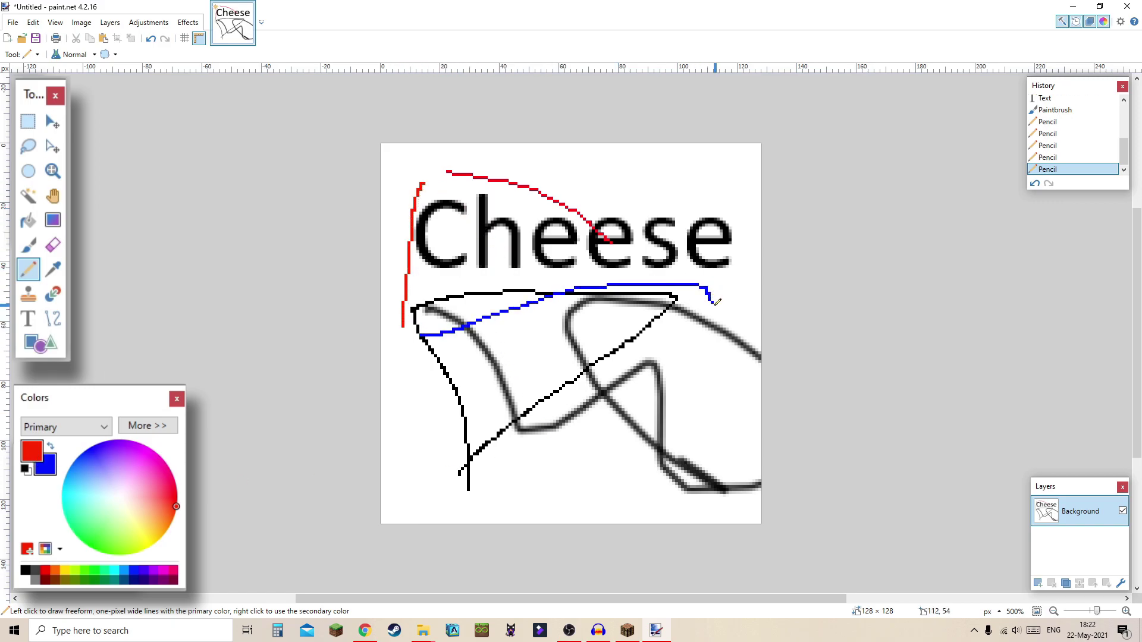
pyautogui.moveTo(670, 166); pyautogui.dragTo(671, 232)
pyautogui.moveTo(654, 195); pyautogui.dragTo(613, 178)
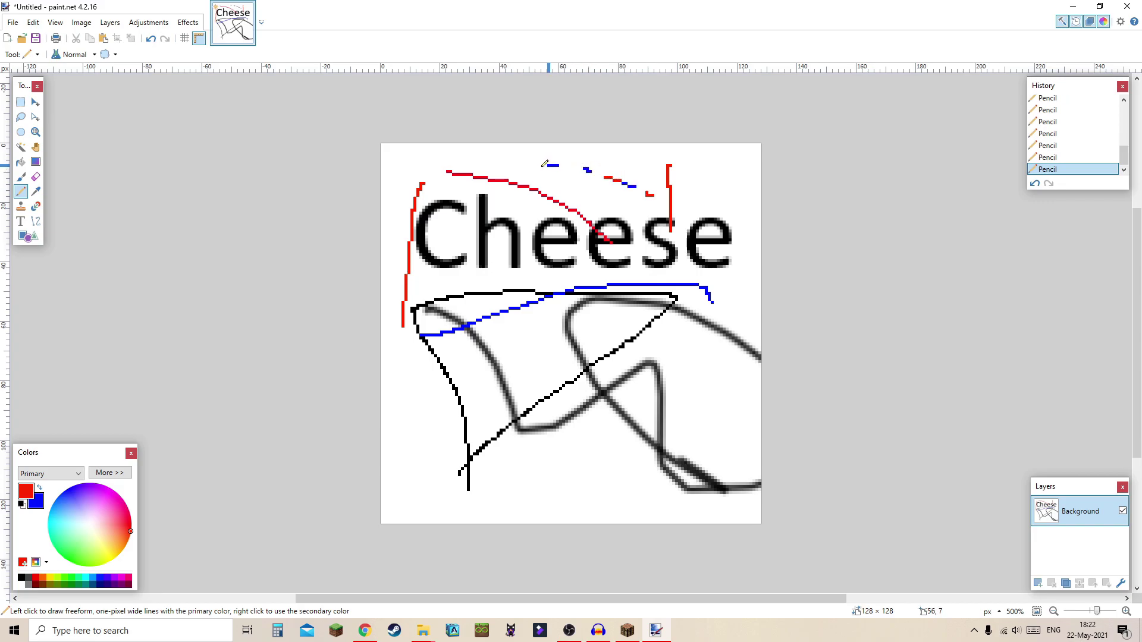
pyautogui.scroll(1, 550, 190)
pyautogui.hscroll(1, 565, 269)
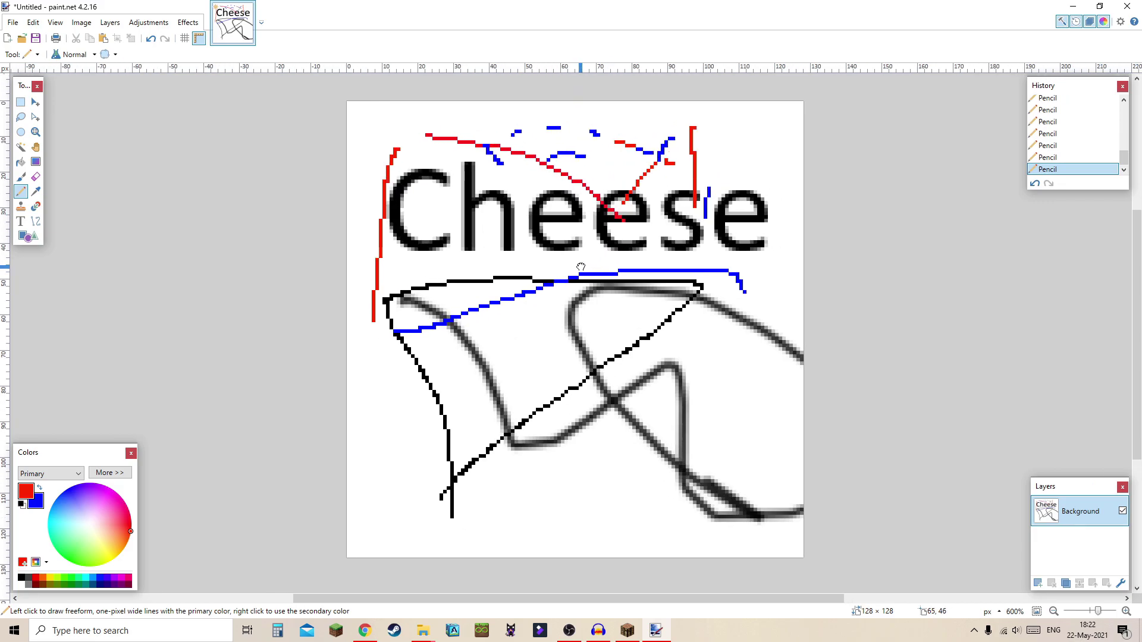
pyautogui.hscroll(-2, 526, 295)
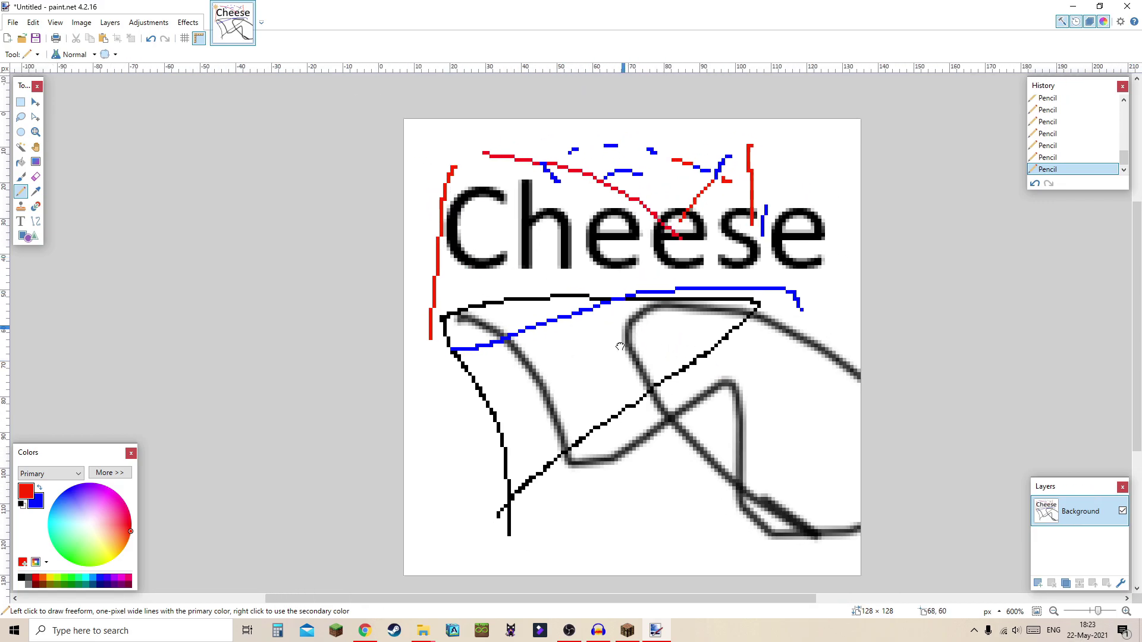
pyautogui.hscroll(2, 555, 316)
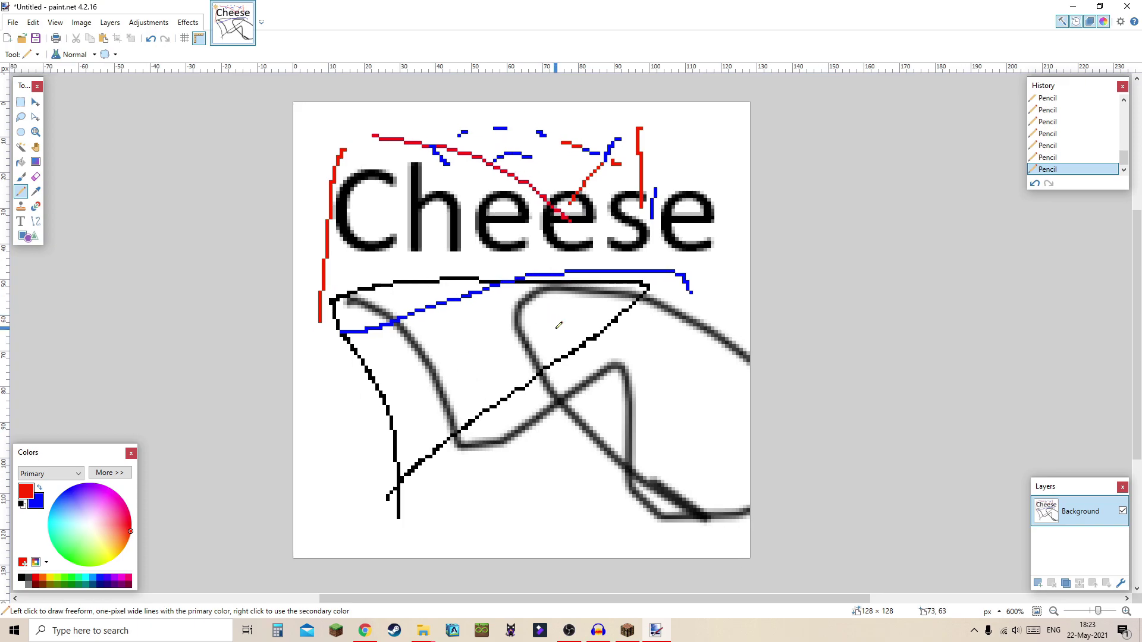
# Save the image as pack.png in %appdata%\.minecraft\resourcepacks\§6Cheese Pack
pyautogui.hotkey('ctrl', 's')
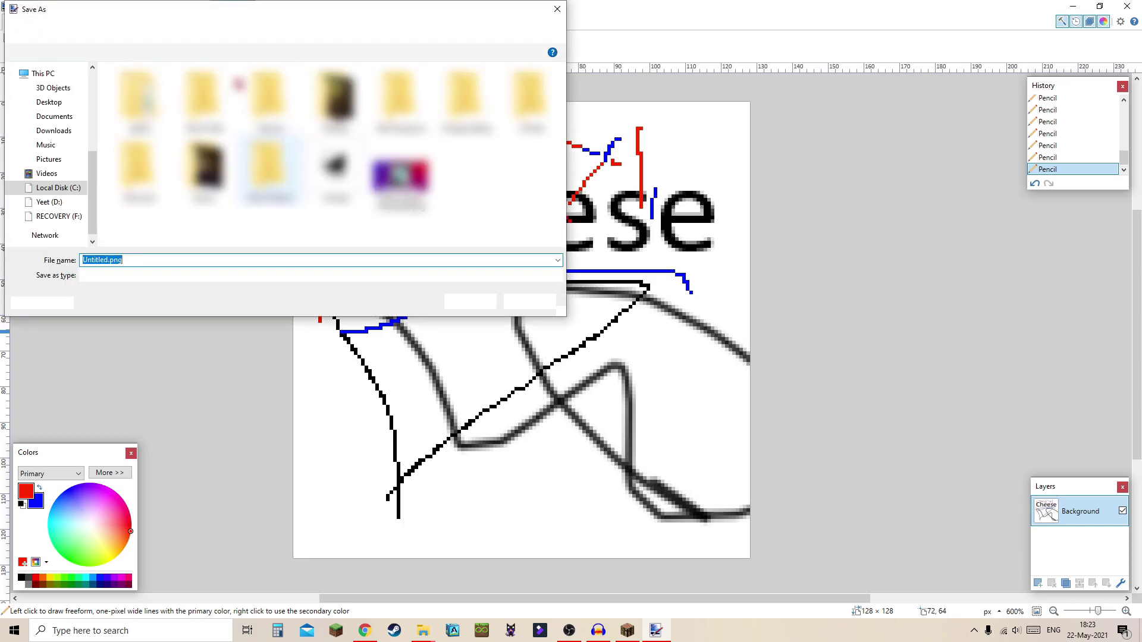
pyautogui.click(306, 31)
pyautogui.write('%')
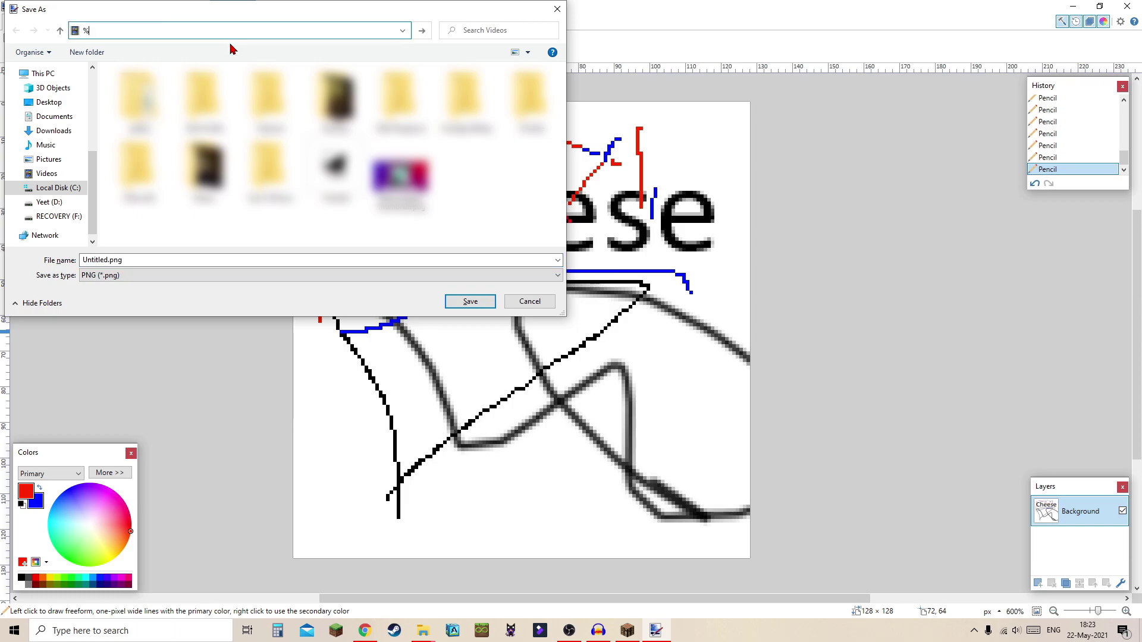
pyautogui.write('appdata%\\.minecraft')
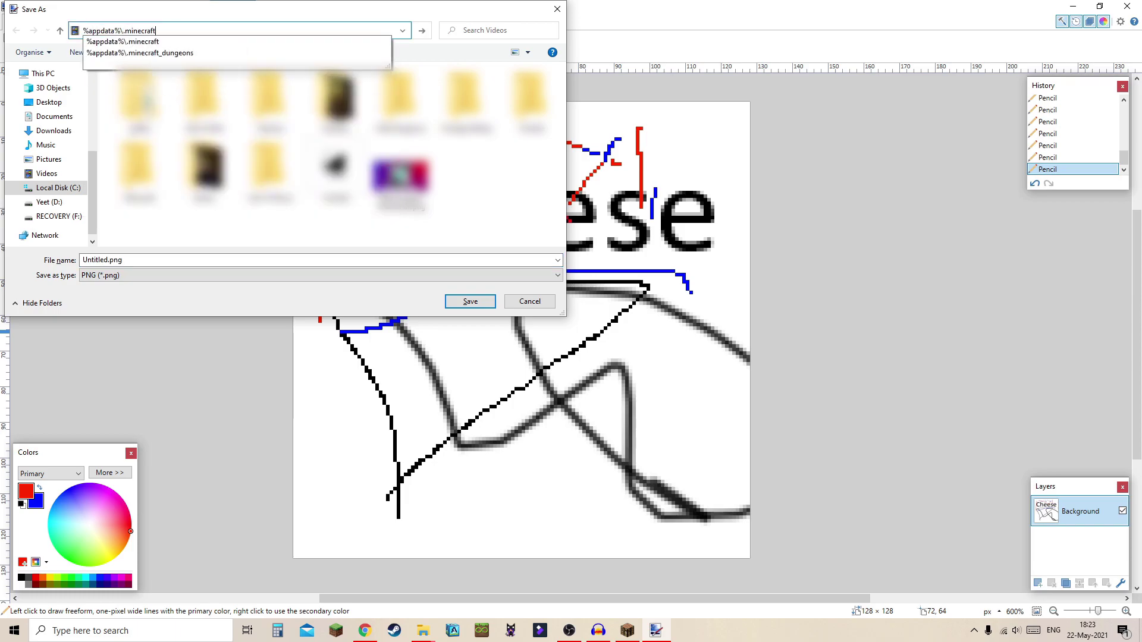
pyautogui.write('\\resourcepa')
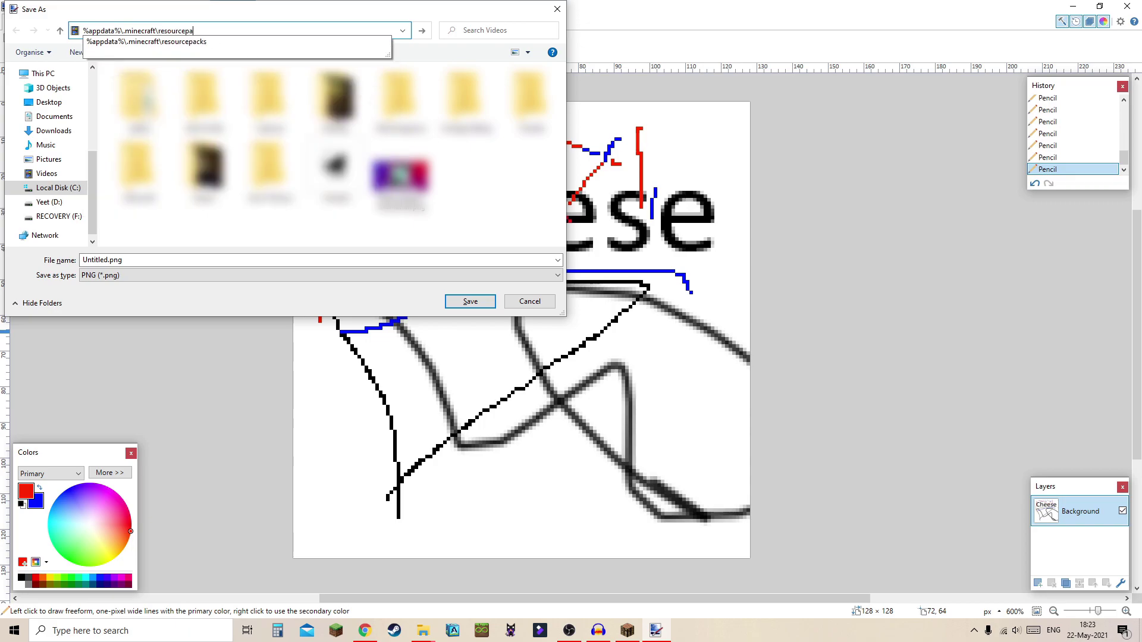
pyautogui.write('cks\\')
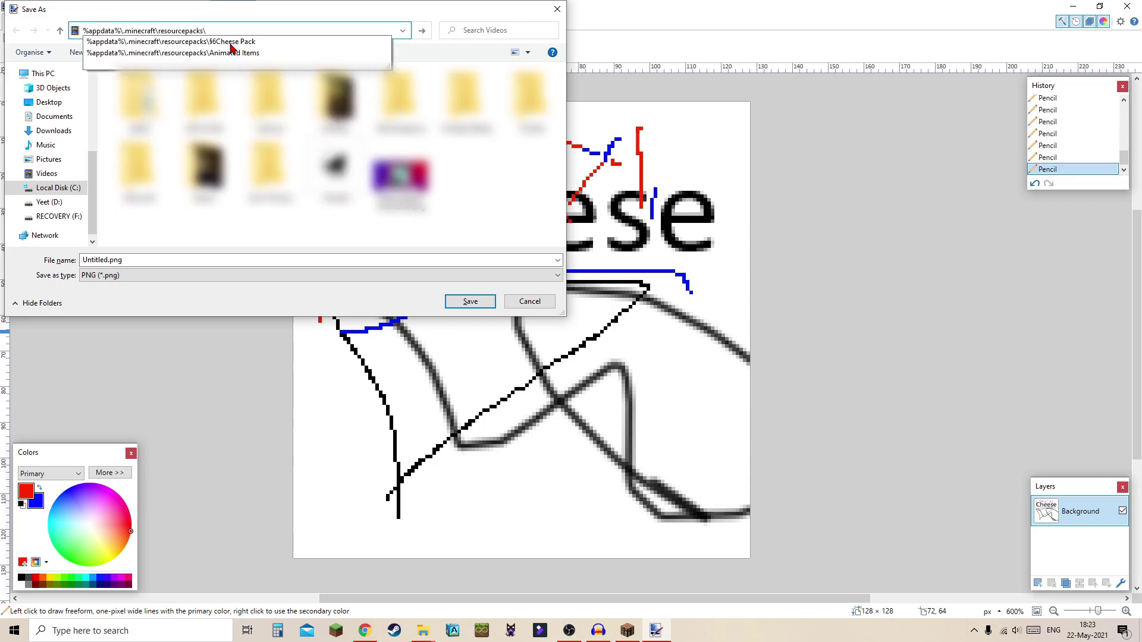
pyautogui.click(253, 41)
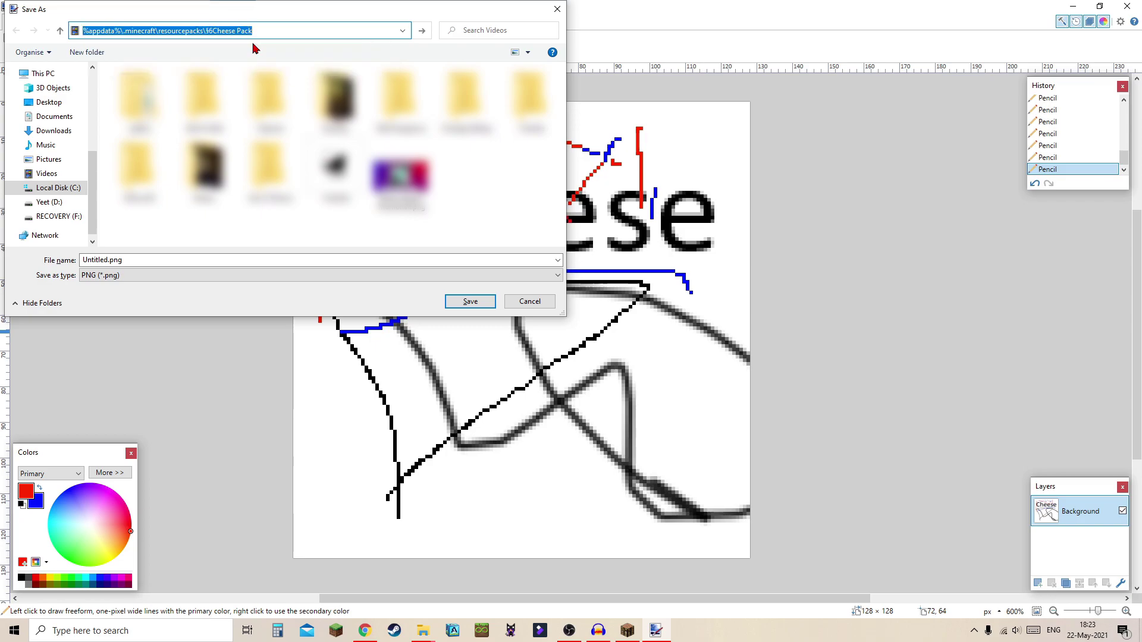
pyautogui.doubleClick(159, 257)
pyautogui.write('pack')
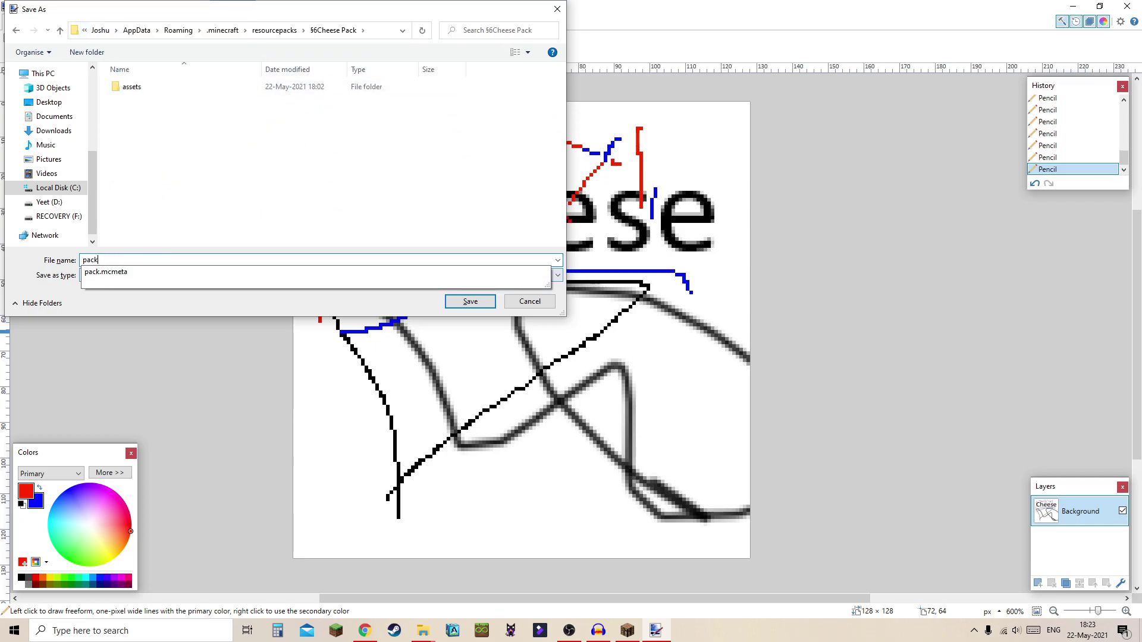
pyautogui.write('.png')
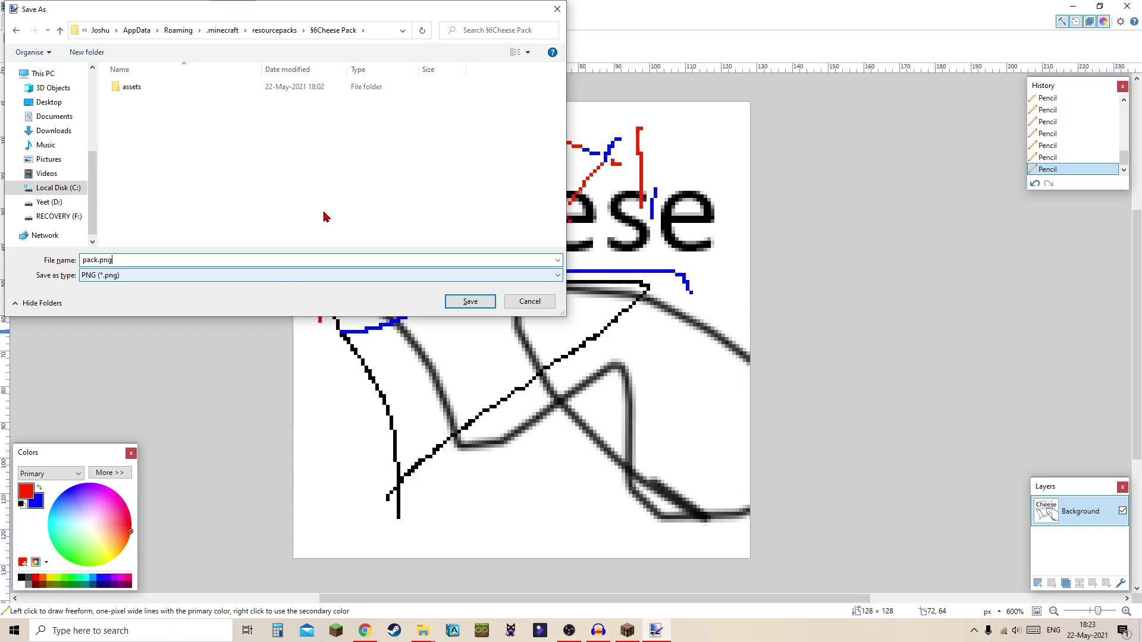
pyautogui.click(471, 301)
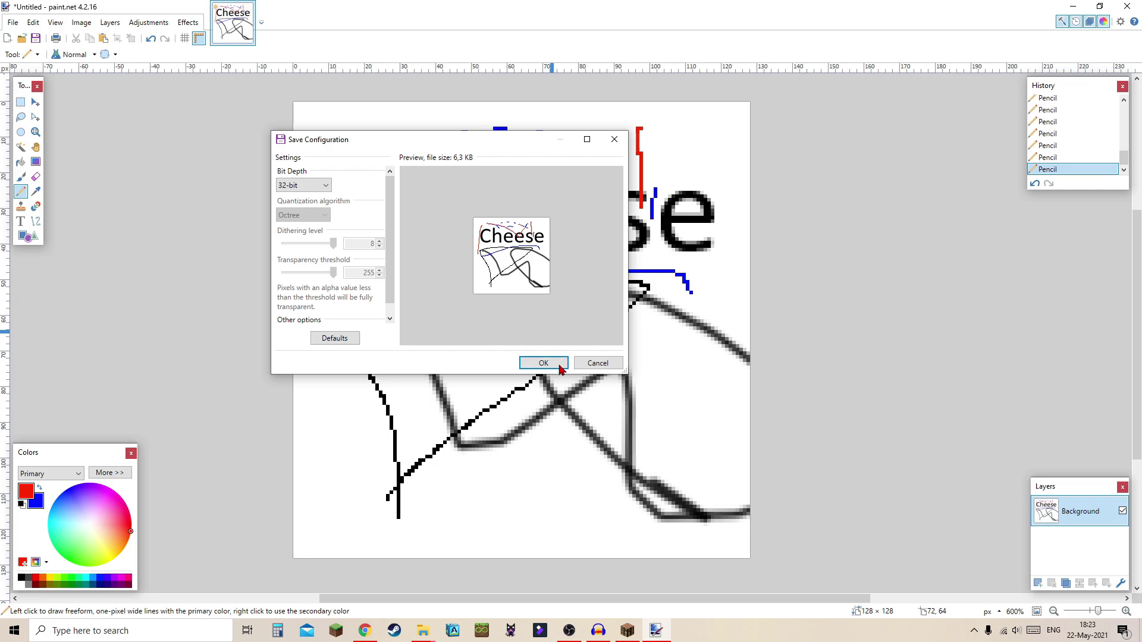
pyautogui.click(551, 364)
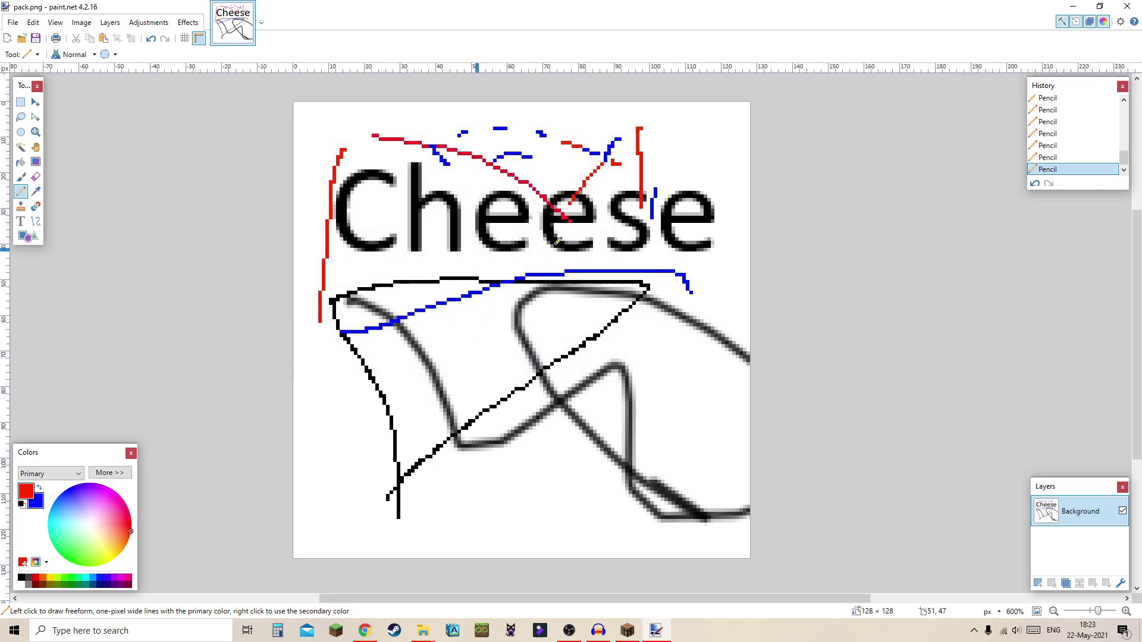
# Close paint.net, check pack.png's thumbnail in Large icons view, then return to Minecraft's pack list
pyautogui.click(1128, 6)
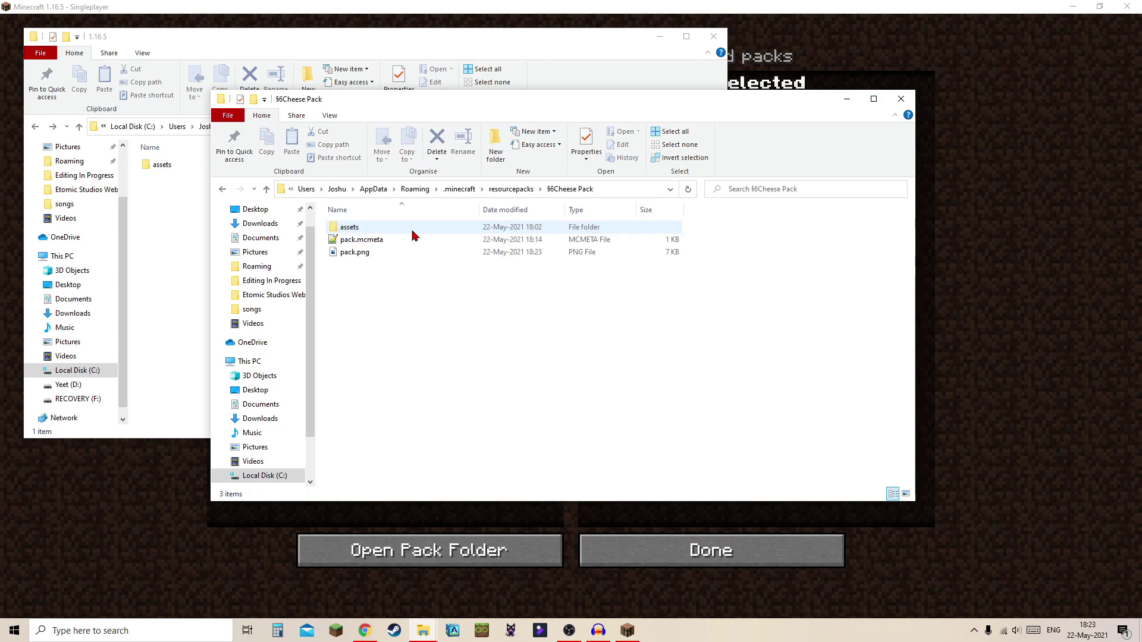
pyautogui.click(906, 493)
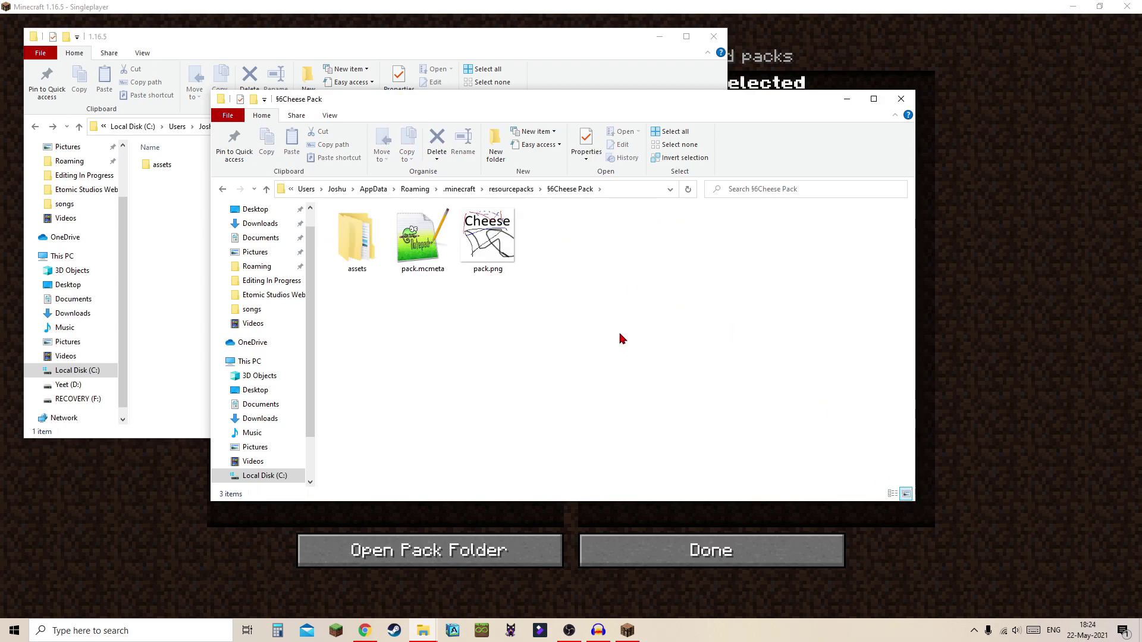
pyautogui.click(513, 256)
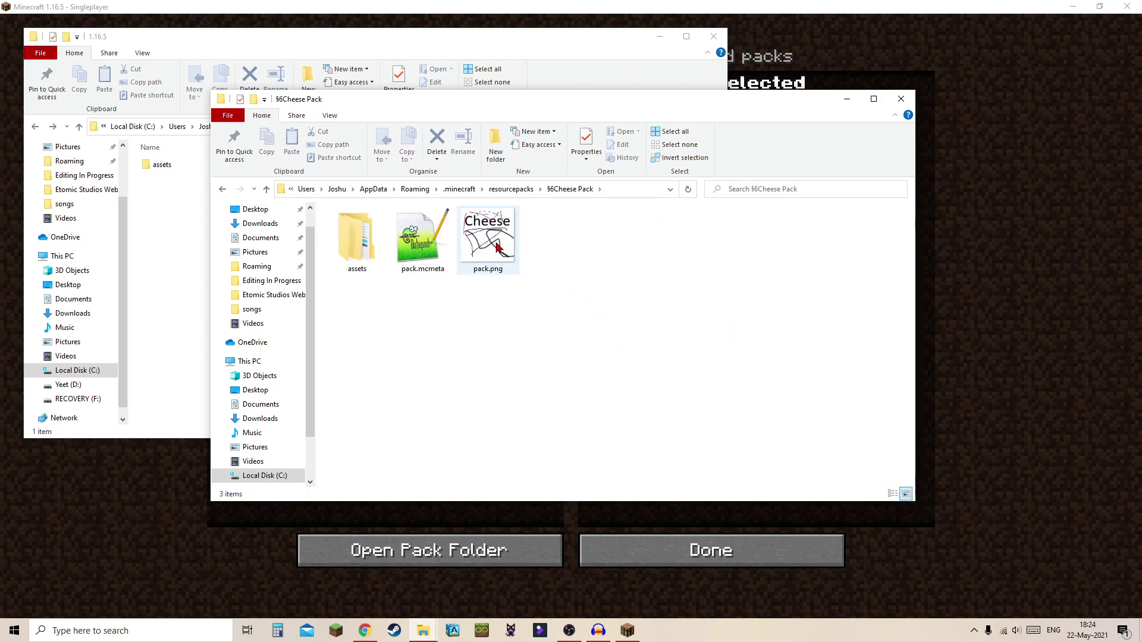
pyautogui.click(542, 266)
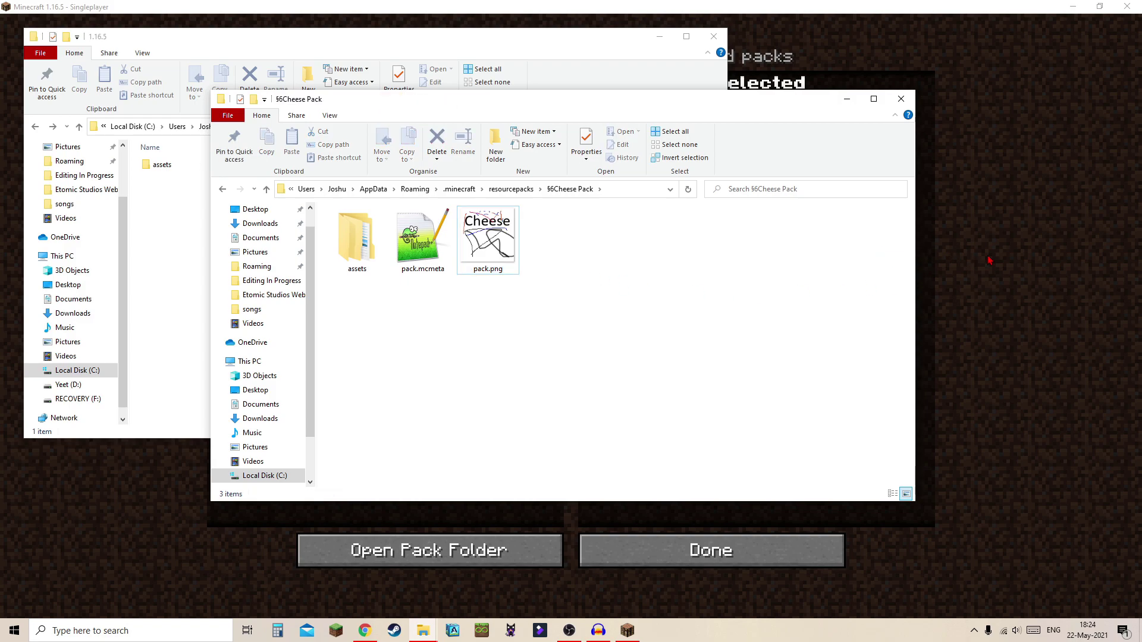
pyautogui.click(989, 260)
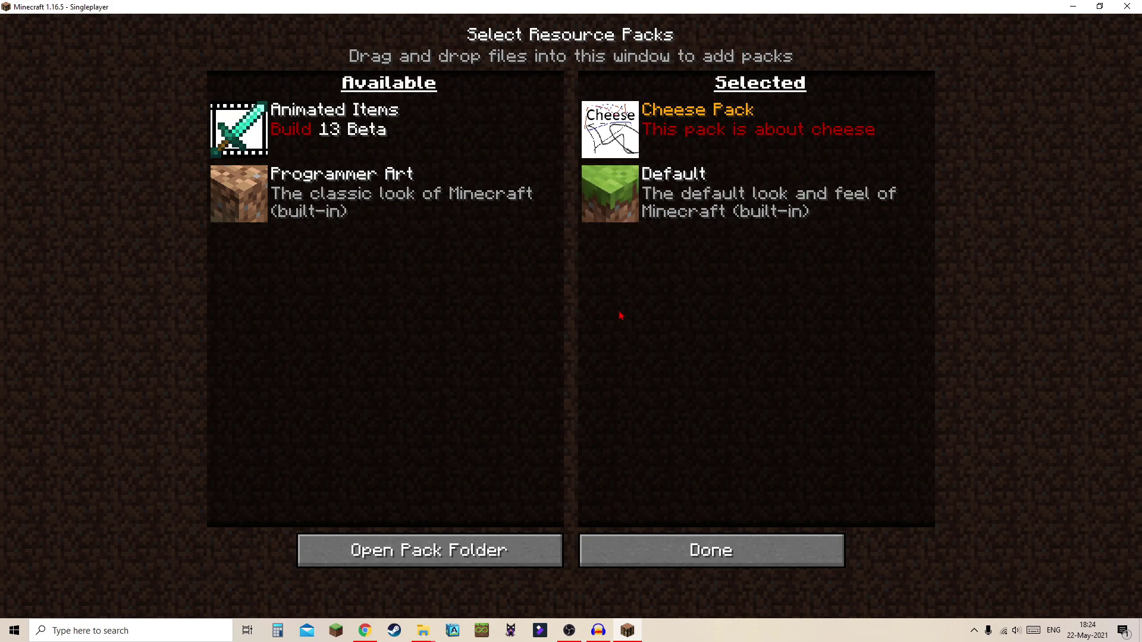
pyautogui.hotkey('alt', 'Tab')
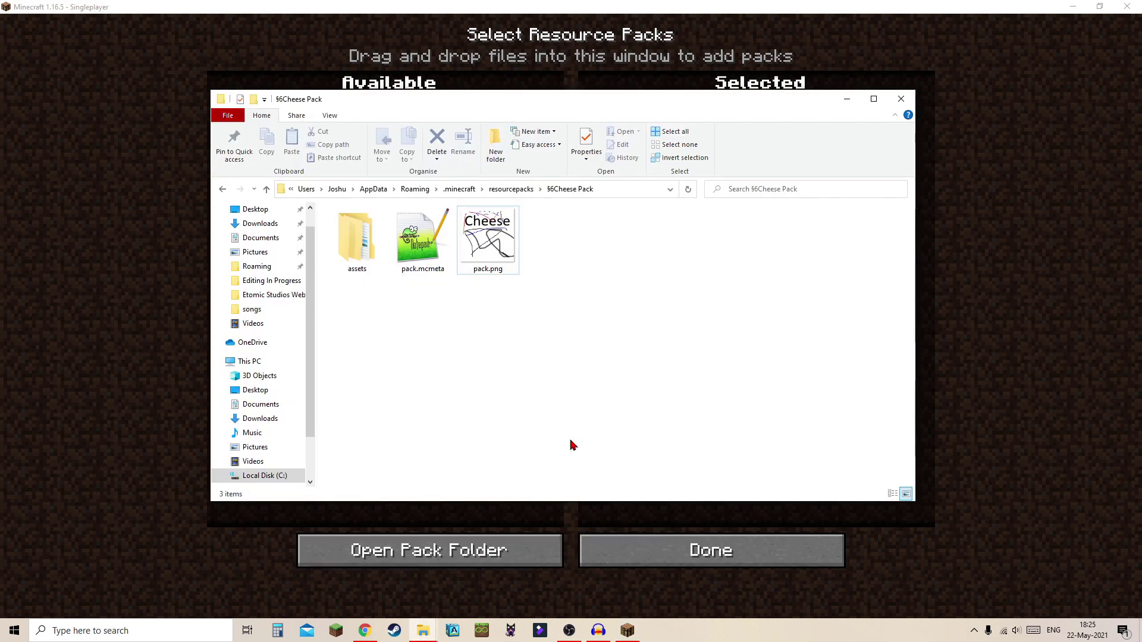